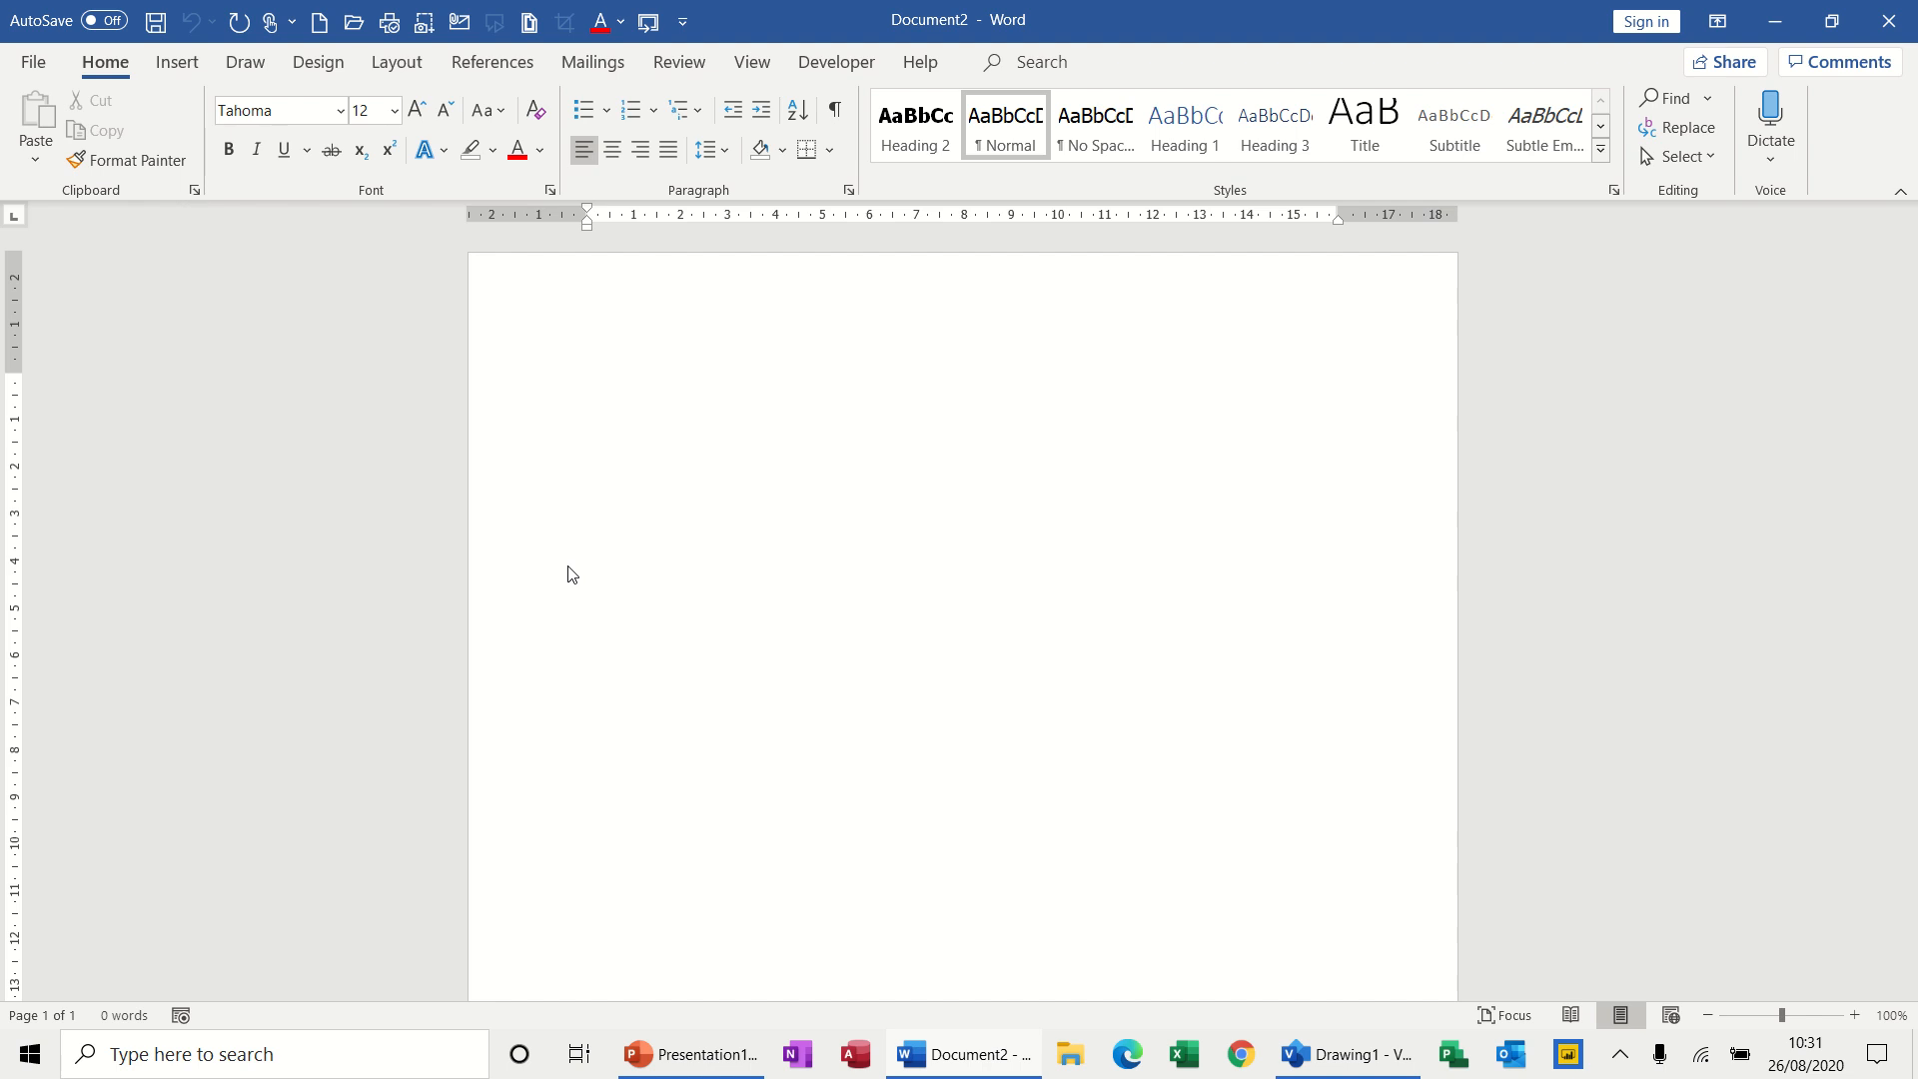
Draw a flowchart process rectangle about 2.56 cm wide and 1.46 cm high, and copy it twice below to form a column of three
click(182, 74)
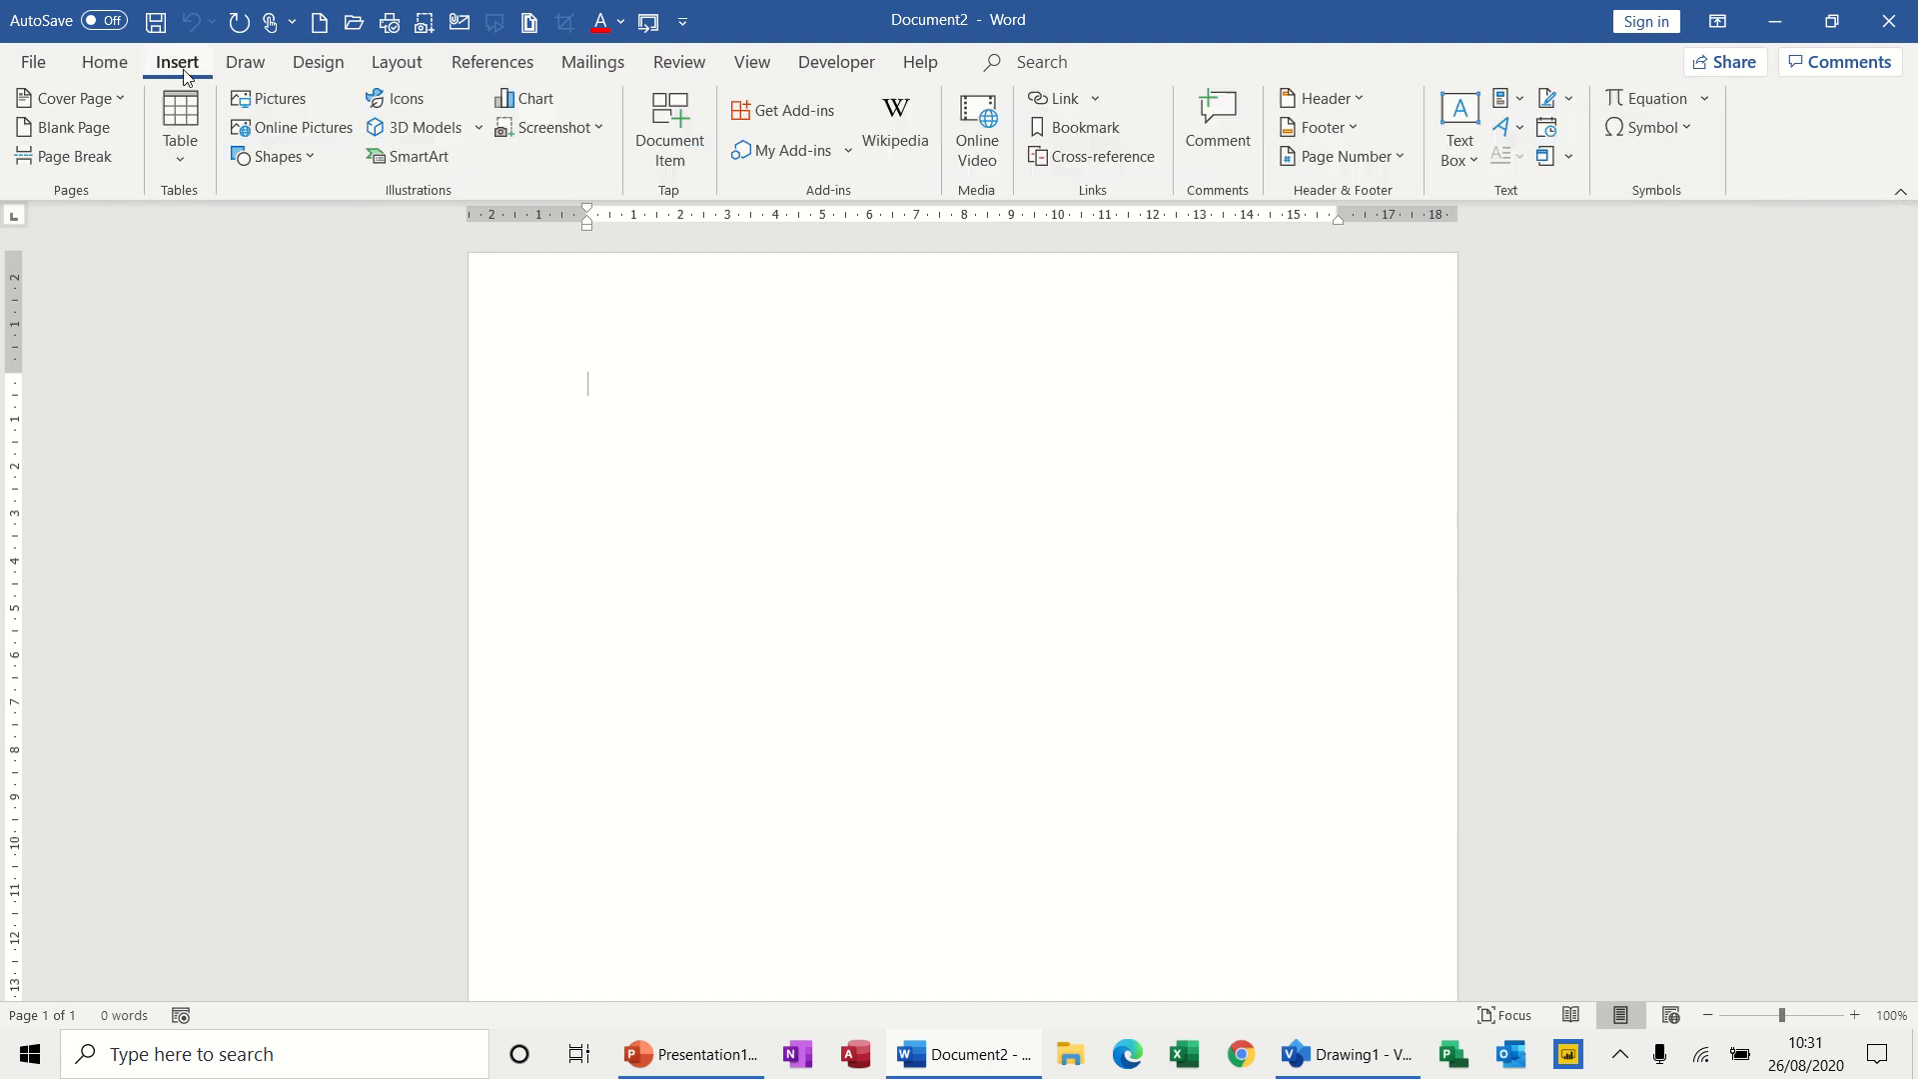
click(317, 163)
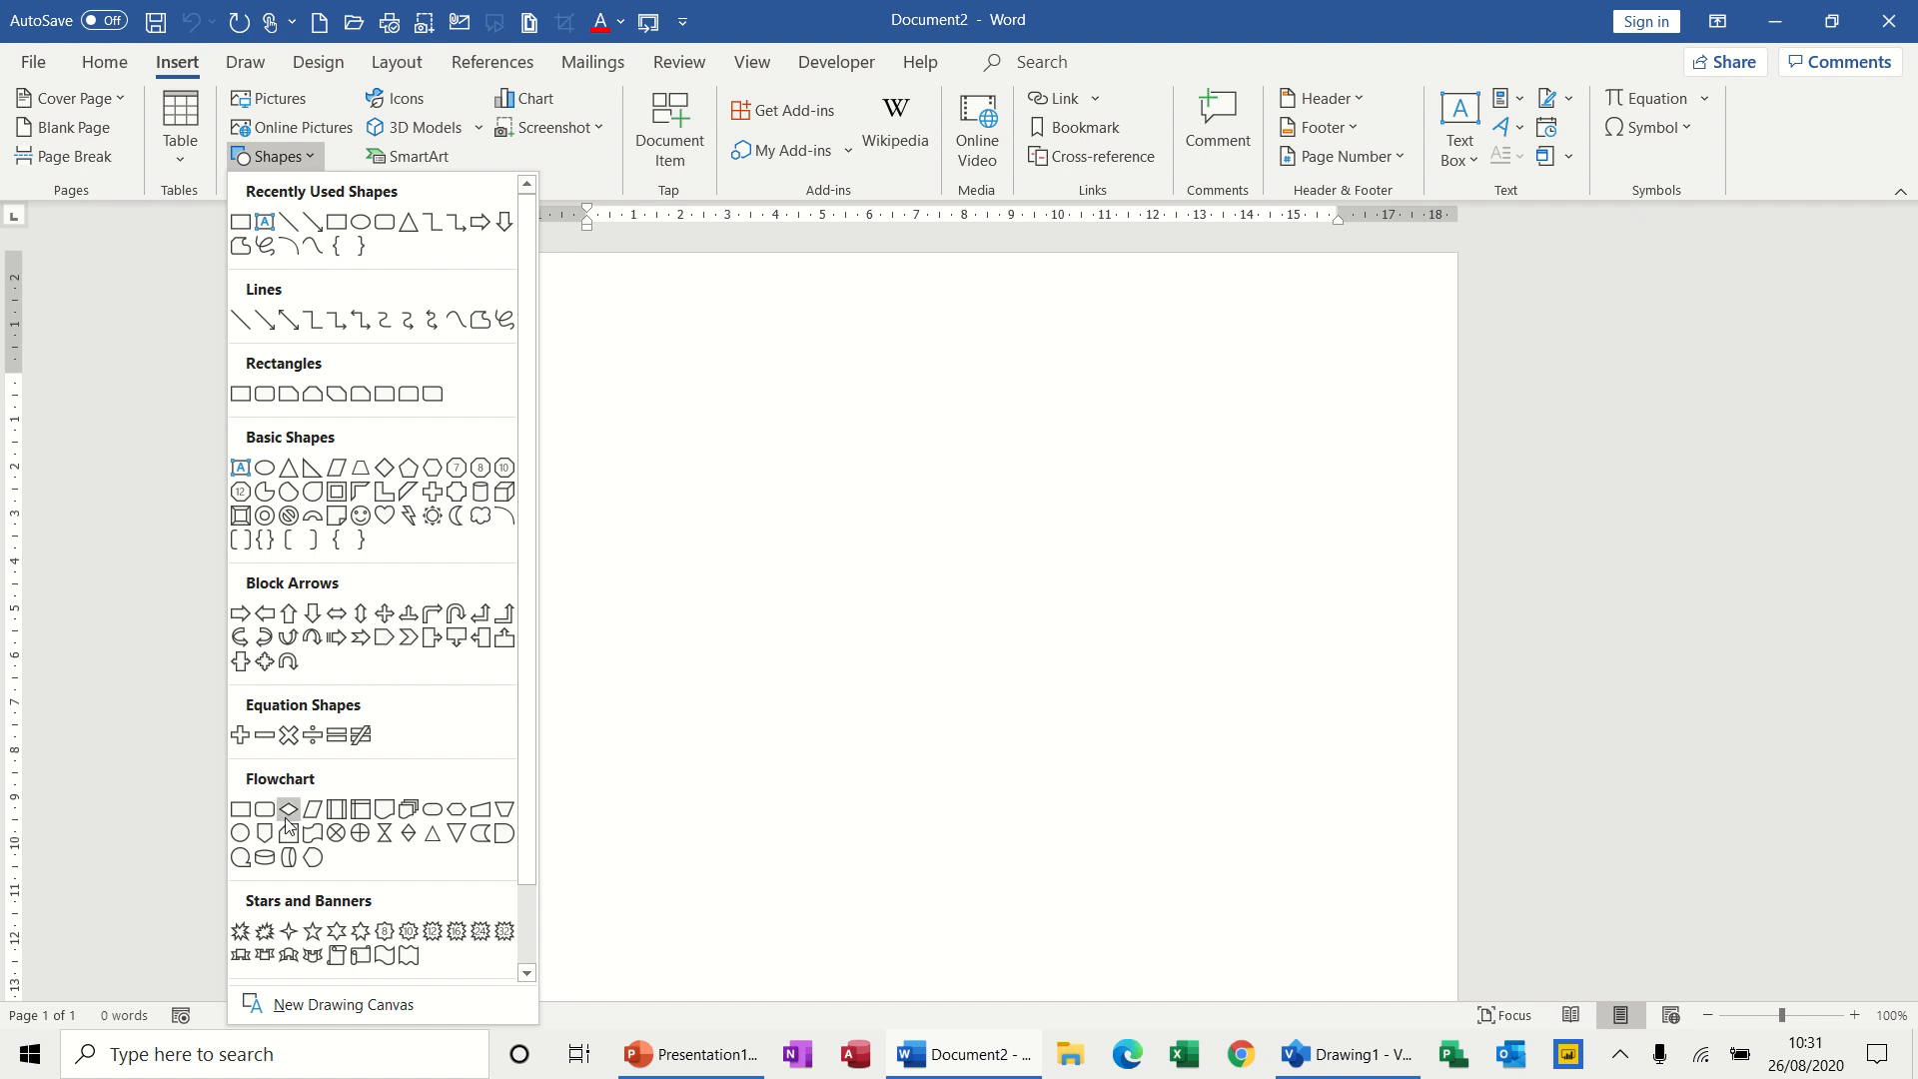
click(243, 815)
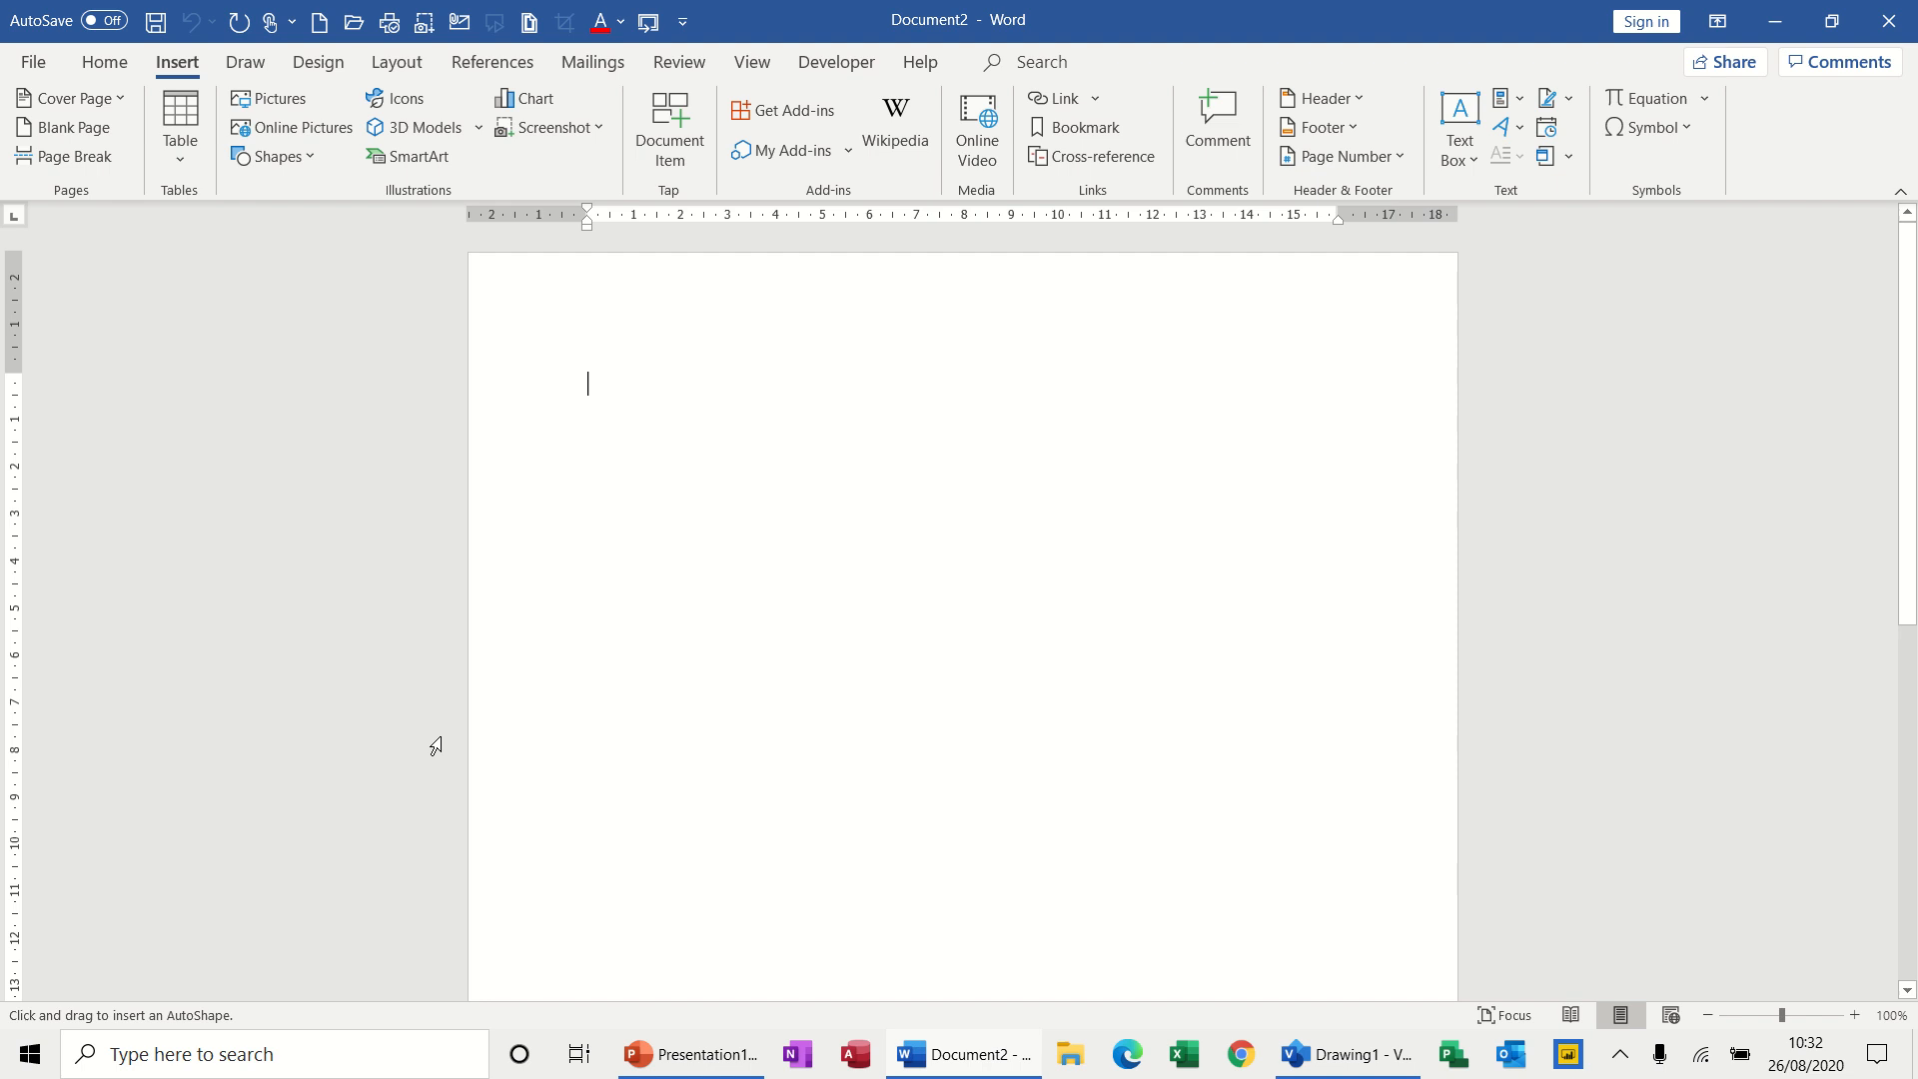
mouse_move(747, 383)
mouse_down()
mouse_move(868, 452)
mouse_move(829, 478)
mouse_move(838, 560)
mouse_move(839, 411)
mouse_move(869, 553)
mouse_move(829, 701)
mouse_up()
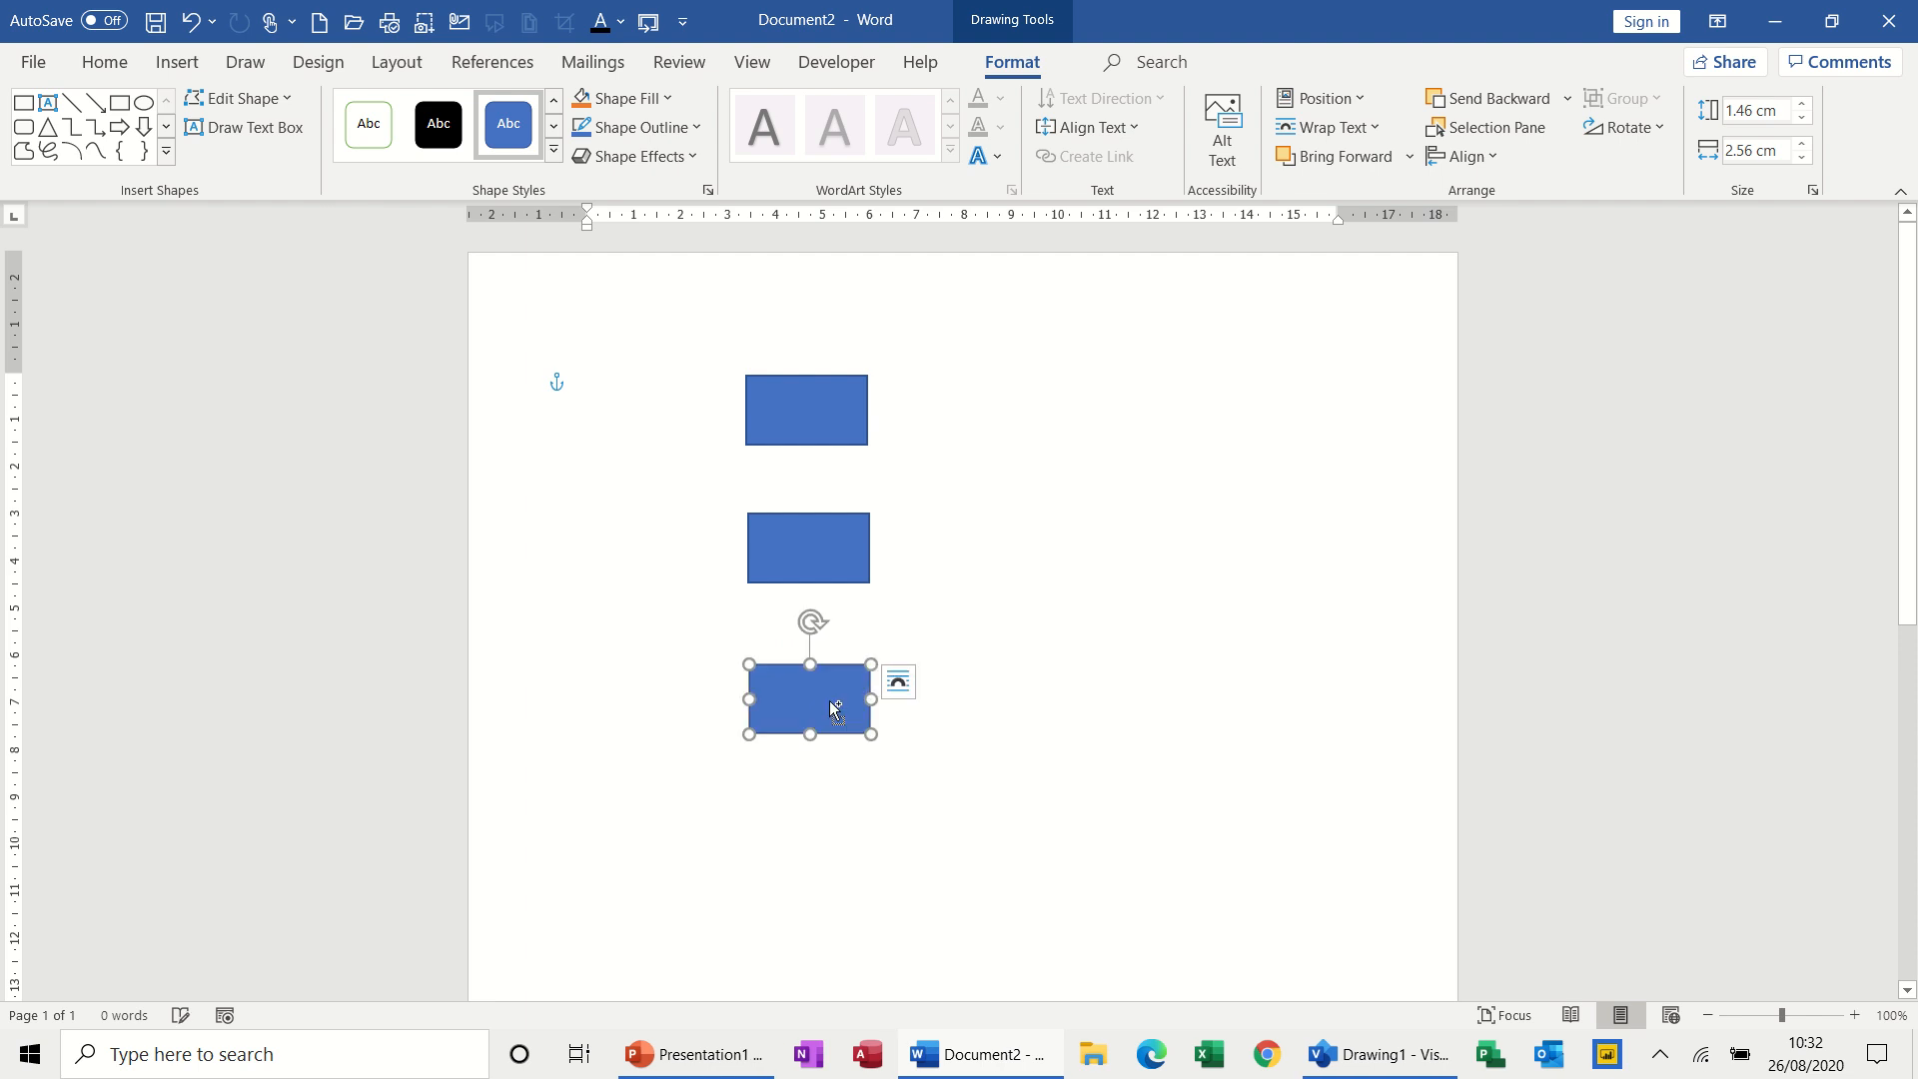
Connect the bottom of the first rectangle to the top of the second with an elbow arrow connector
click(815, 402)
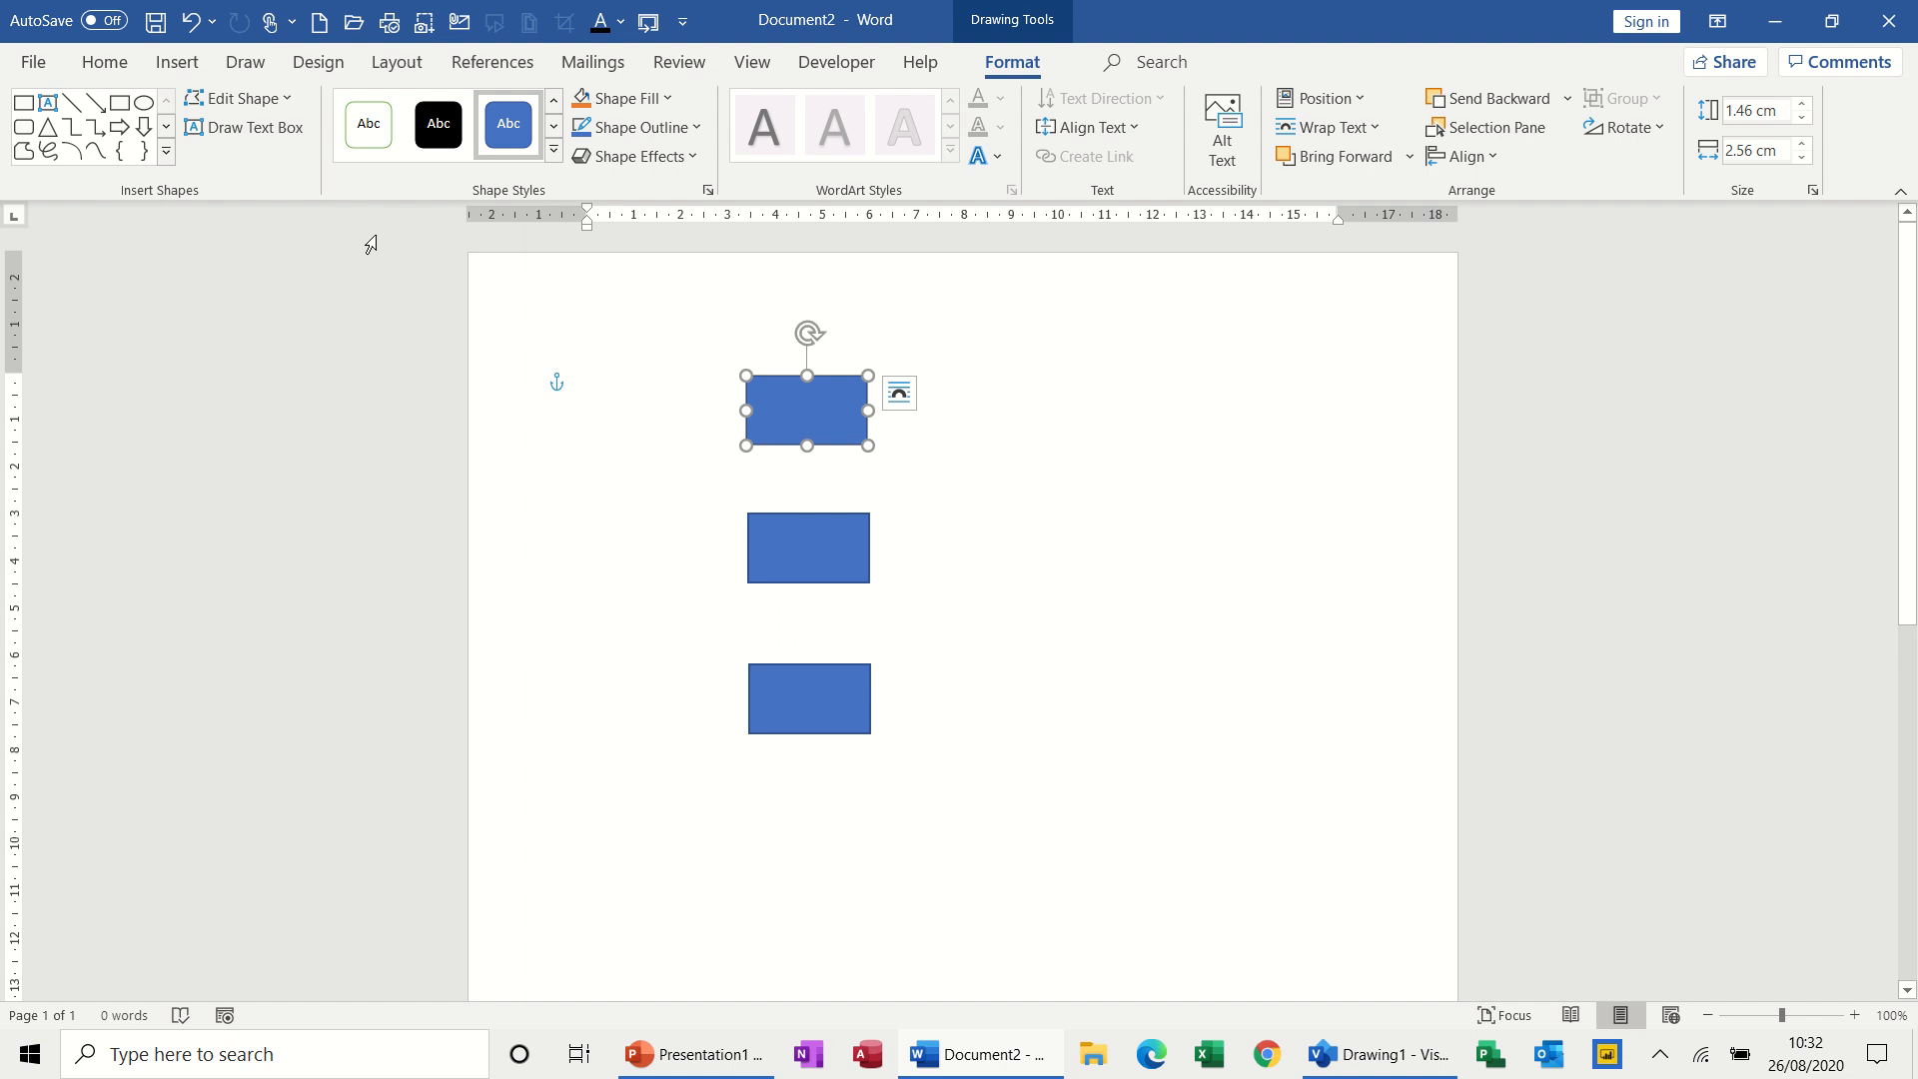
click(103, 133)
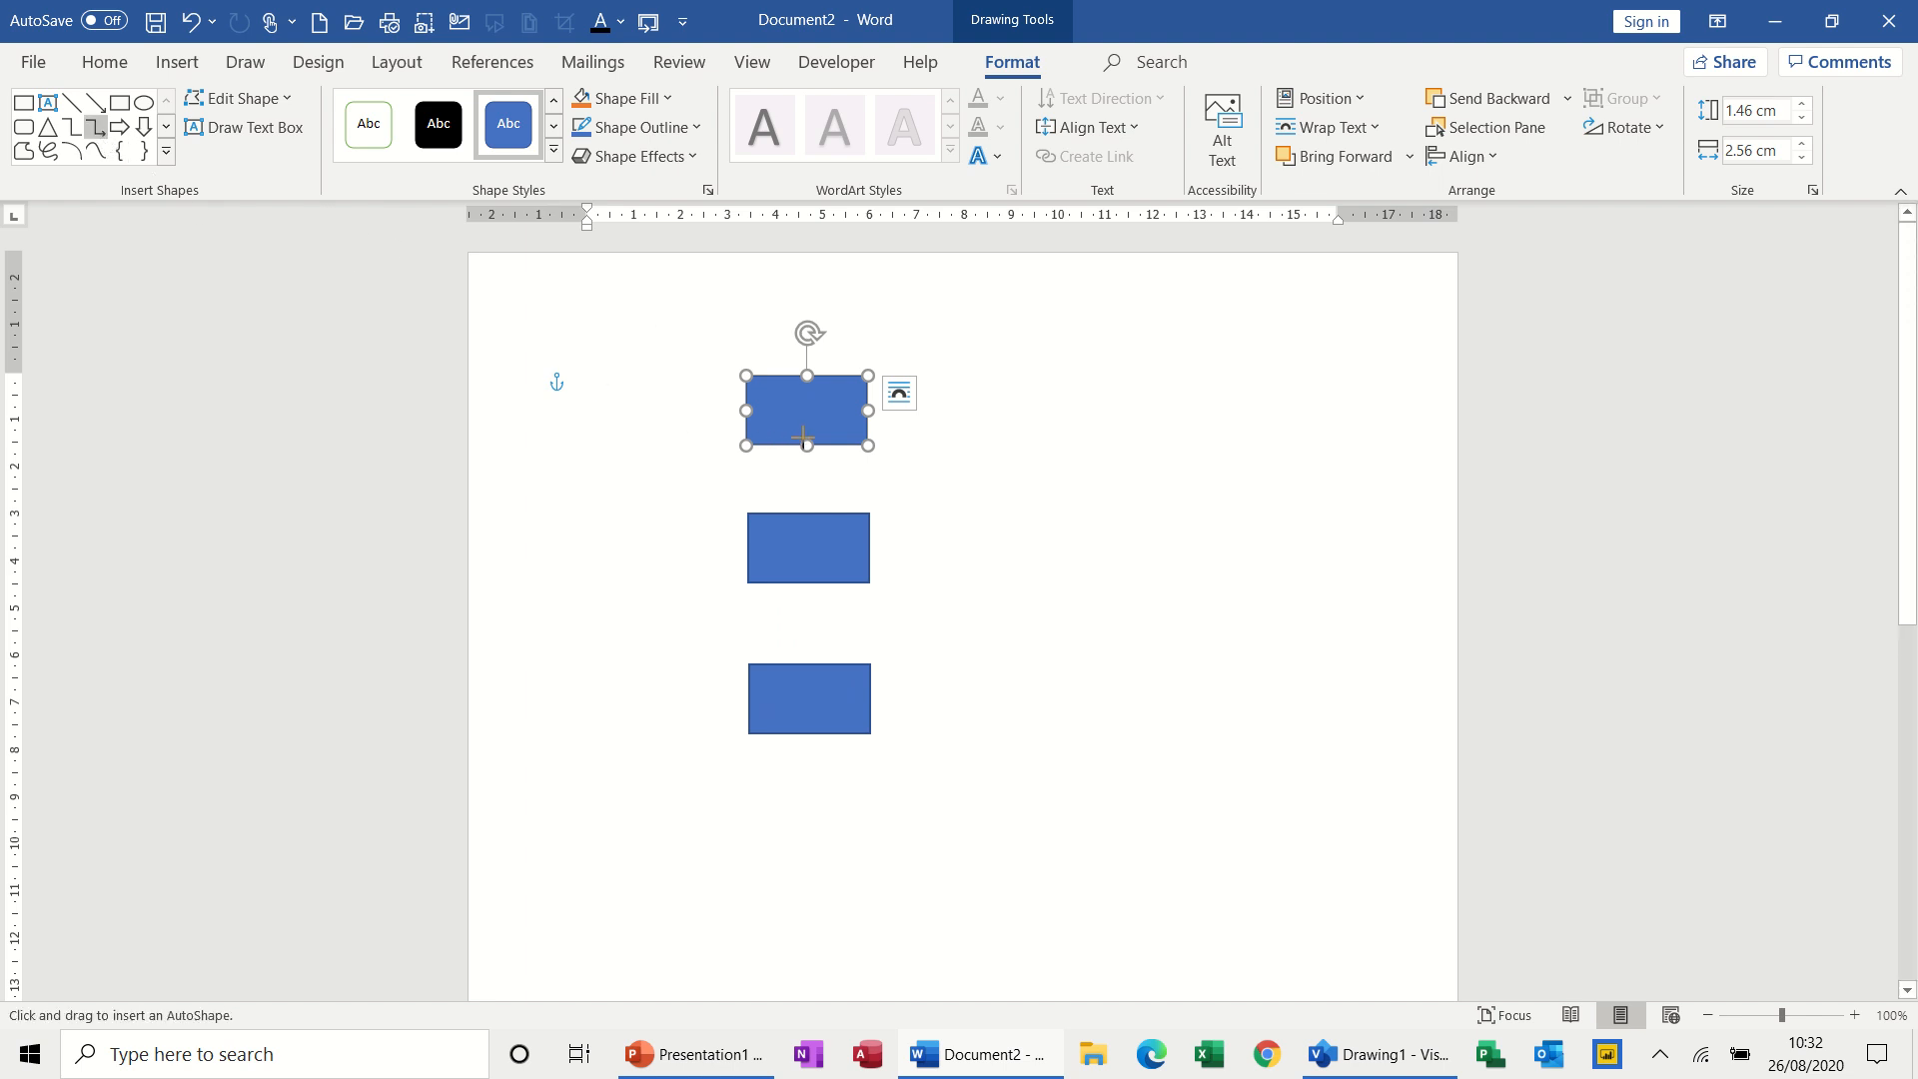
drag(808, 446, 807, 506)
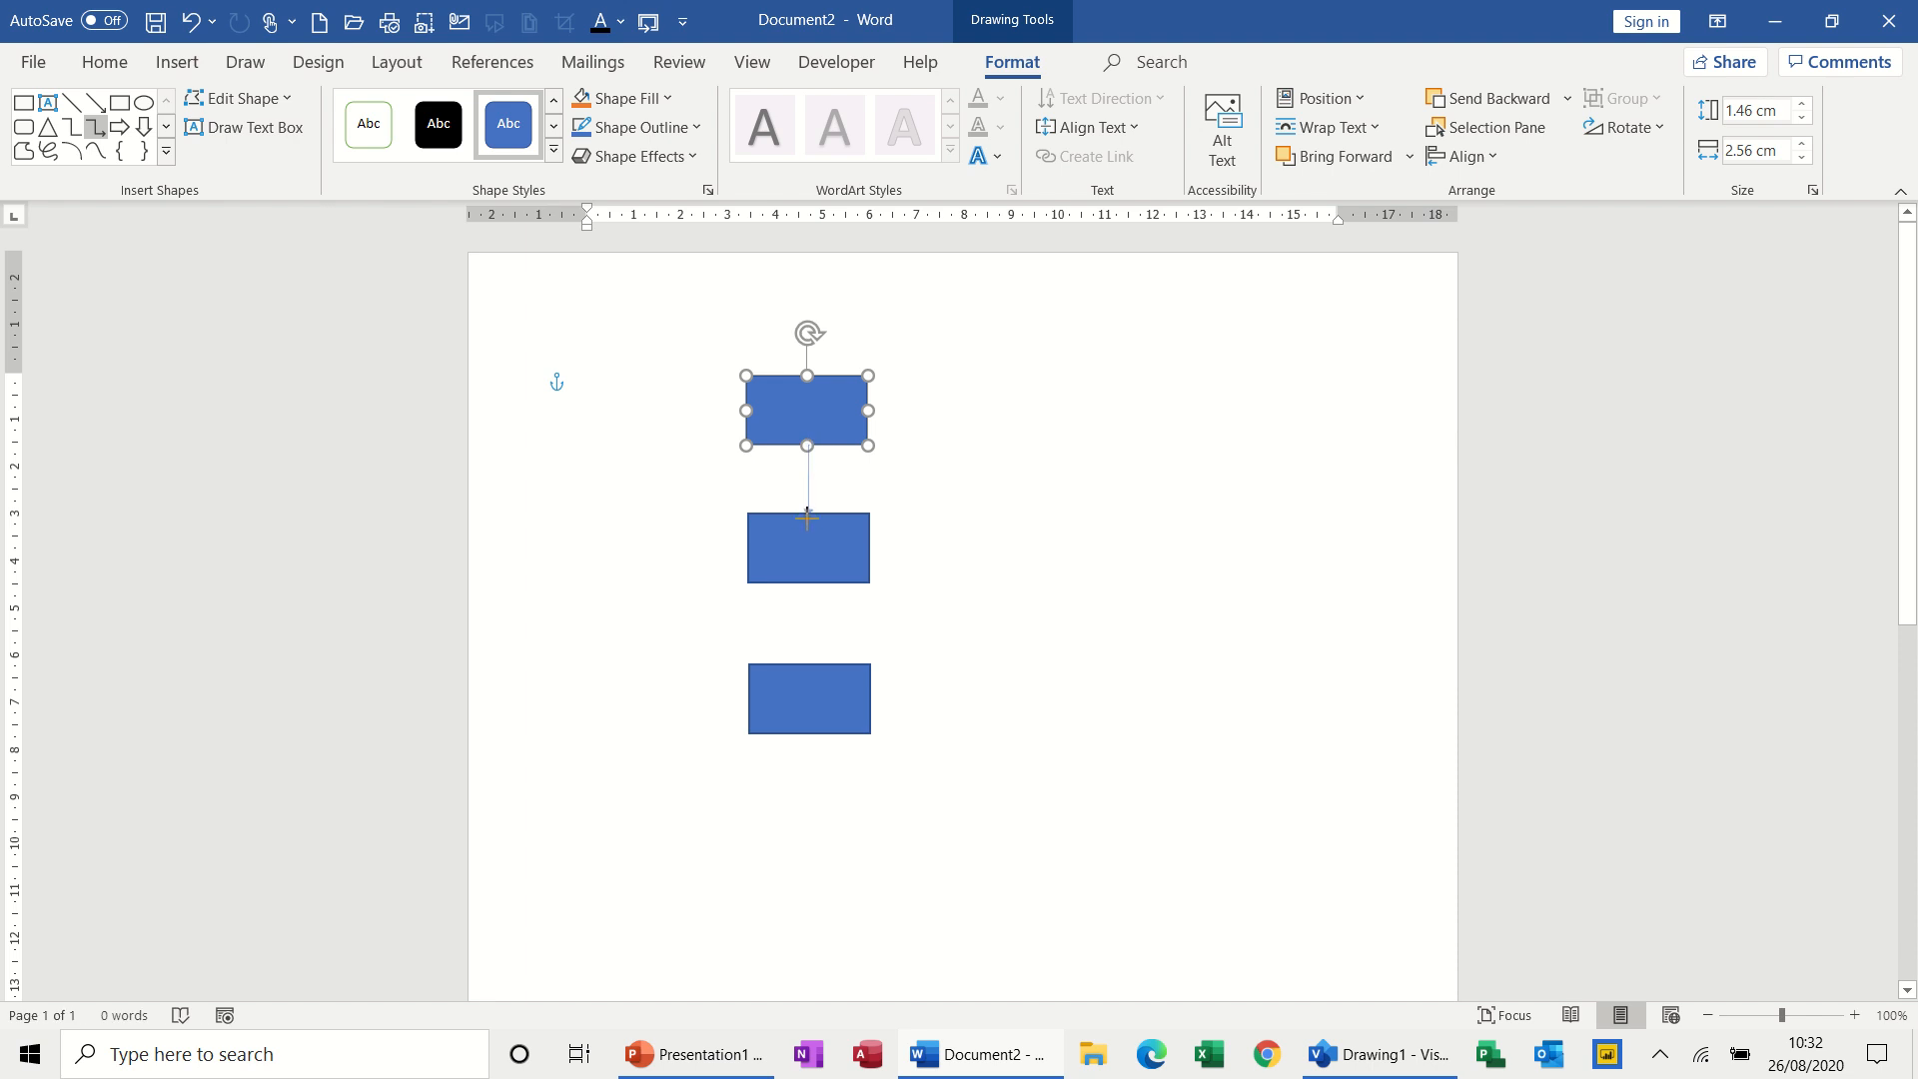
mouse_move(807, 521)
mouse_down()
mouse_move(808, 498)
mouse_move(809, 516)
mouse_up()
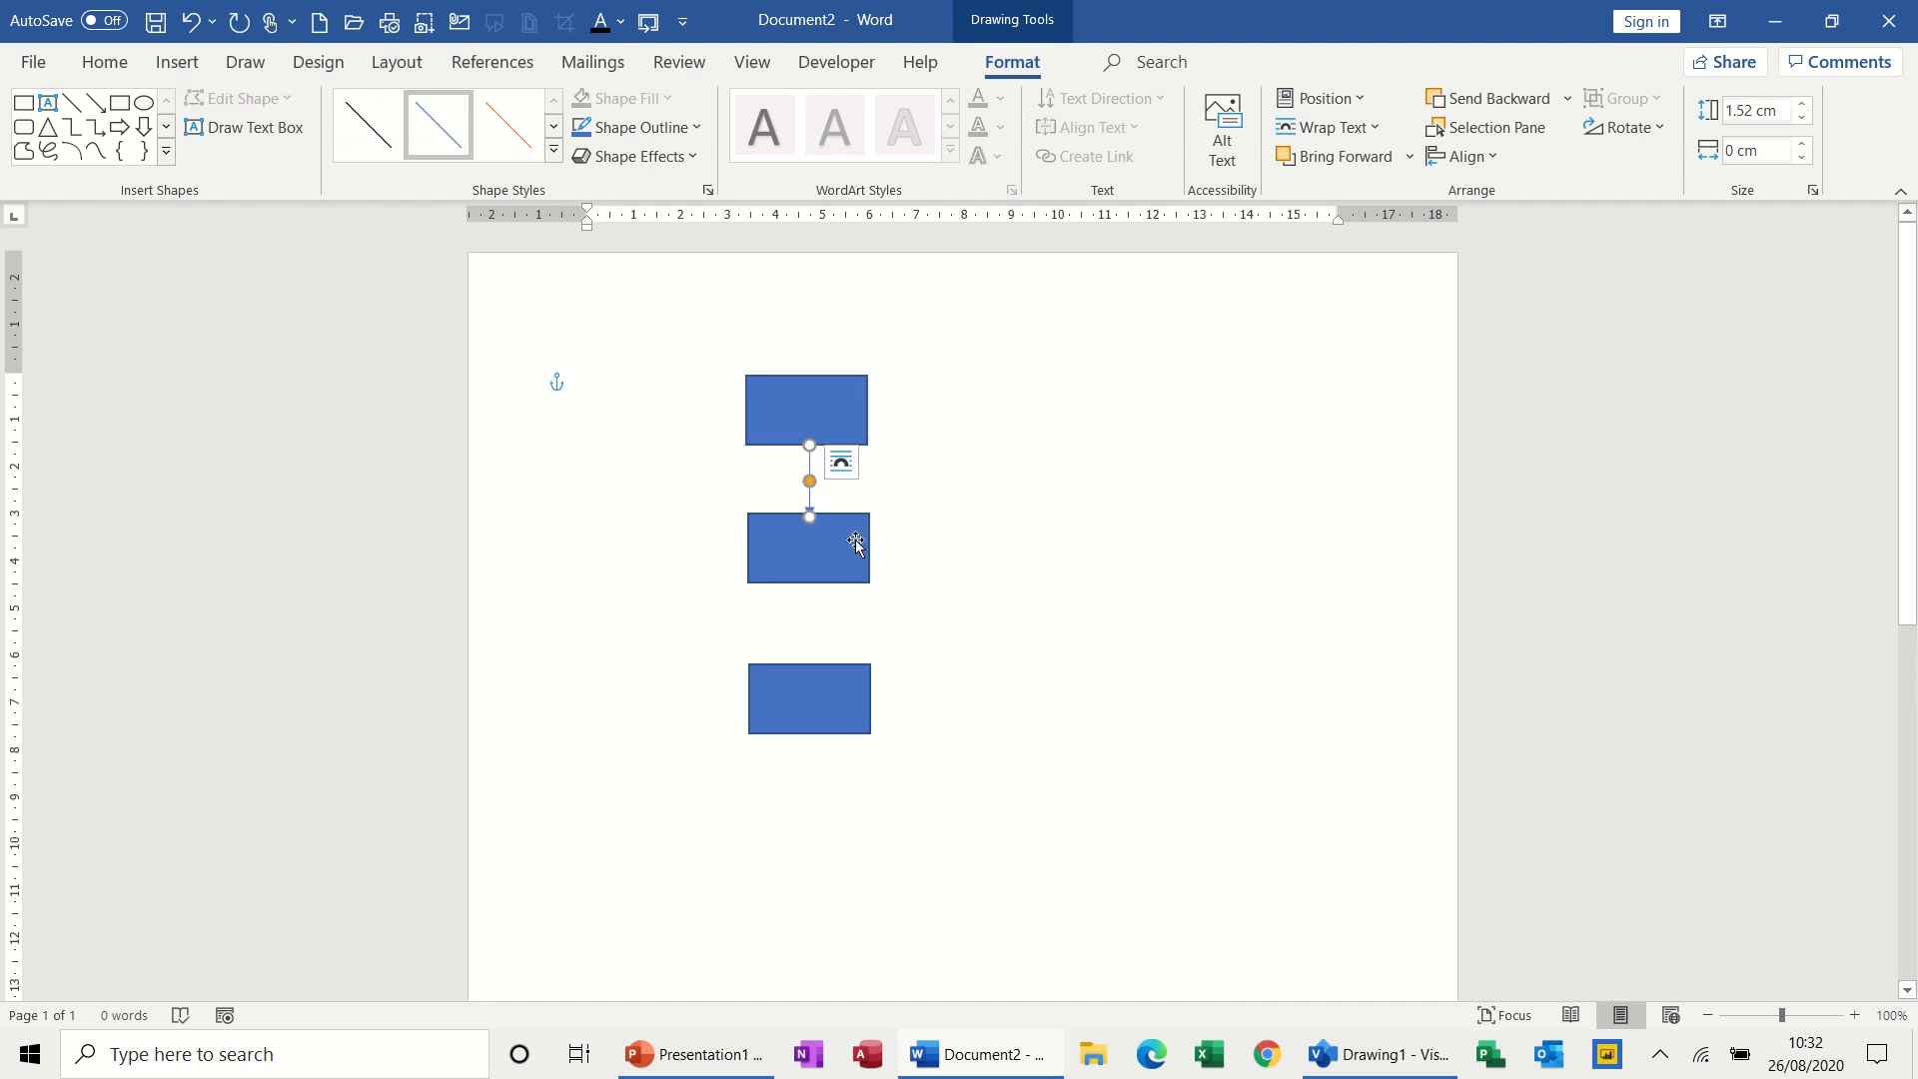
click(920, 533)
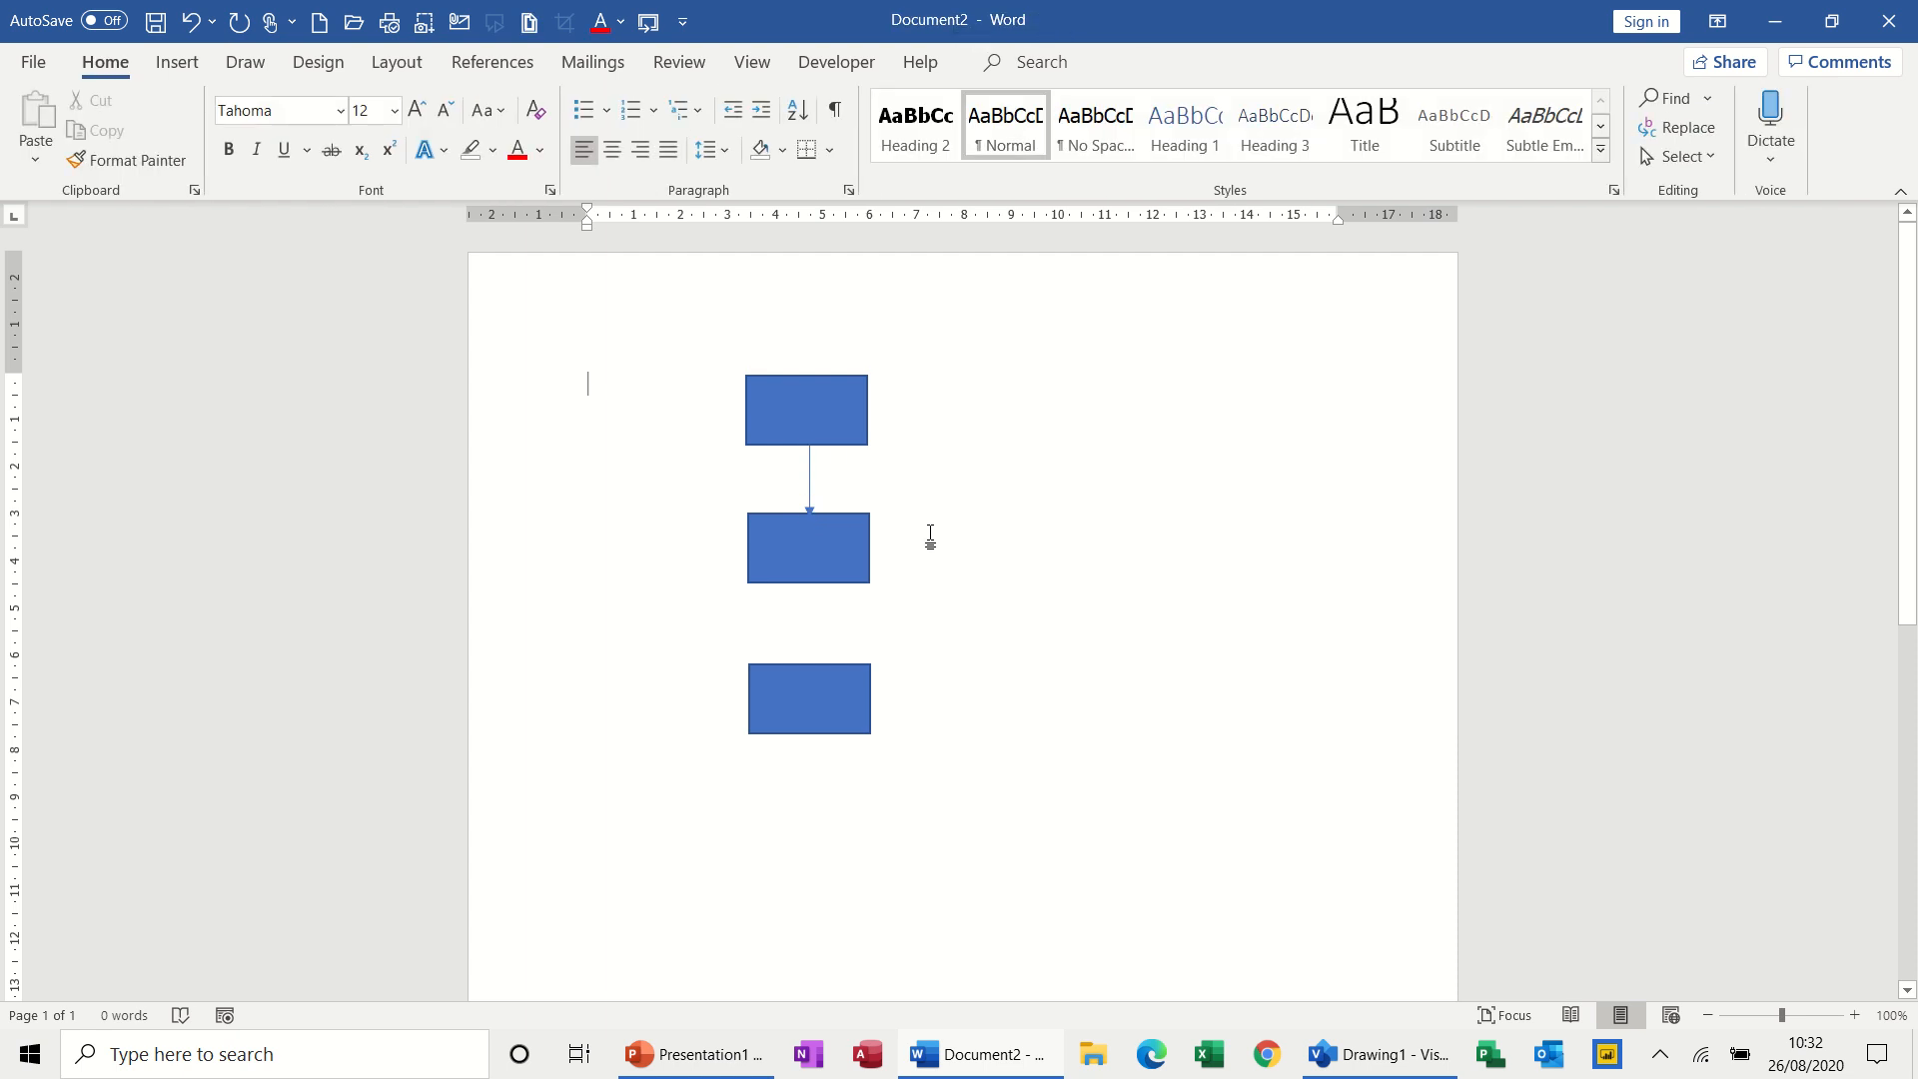
Move the middle rectangle slightly down and to the right, away from its connector, and delete all shapes from the page
drag(857, 549, 897, 570)
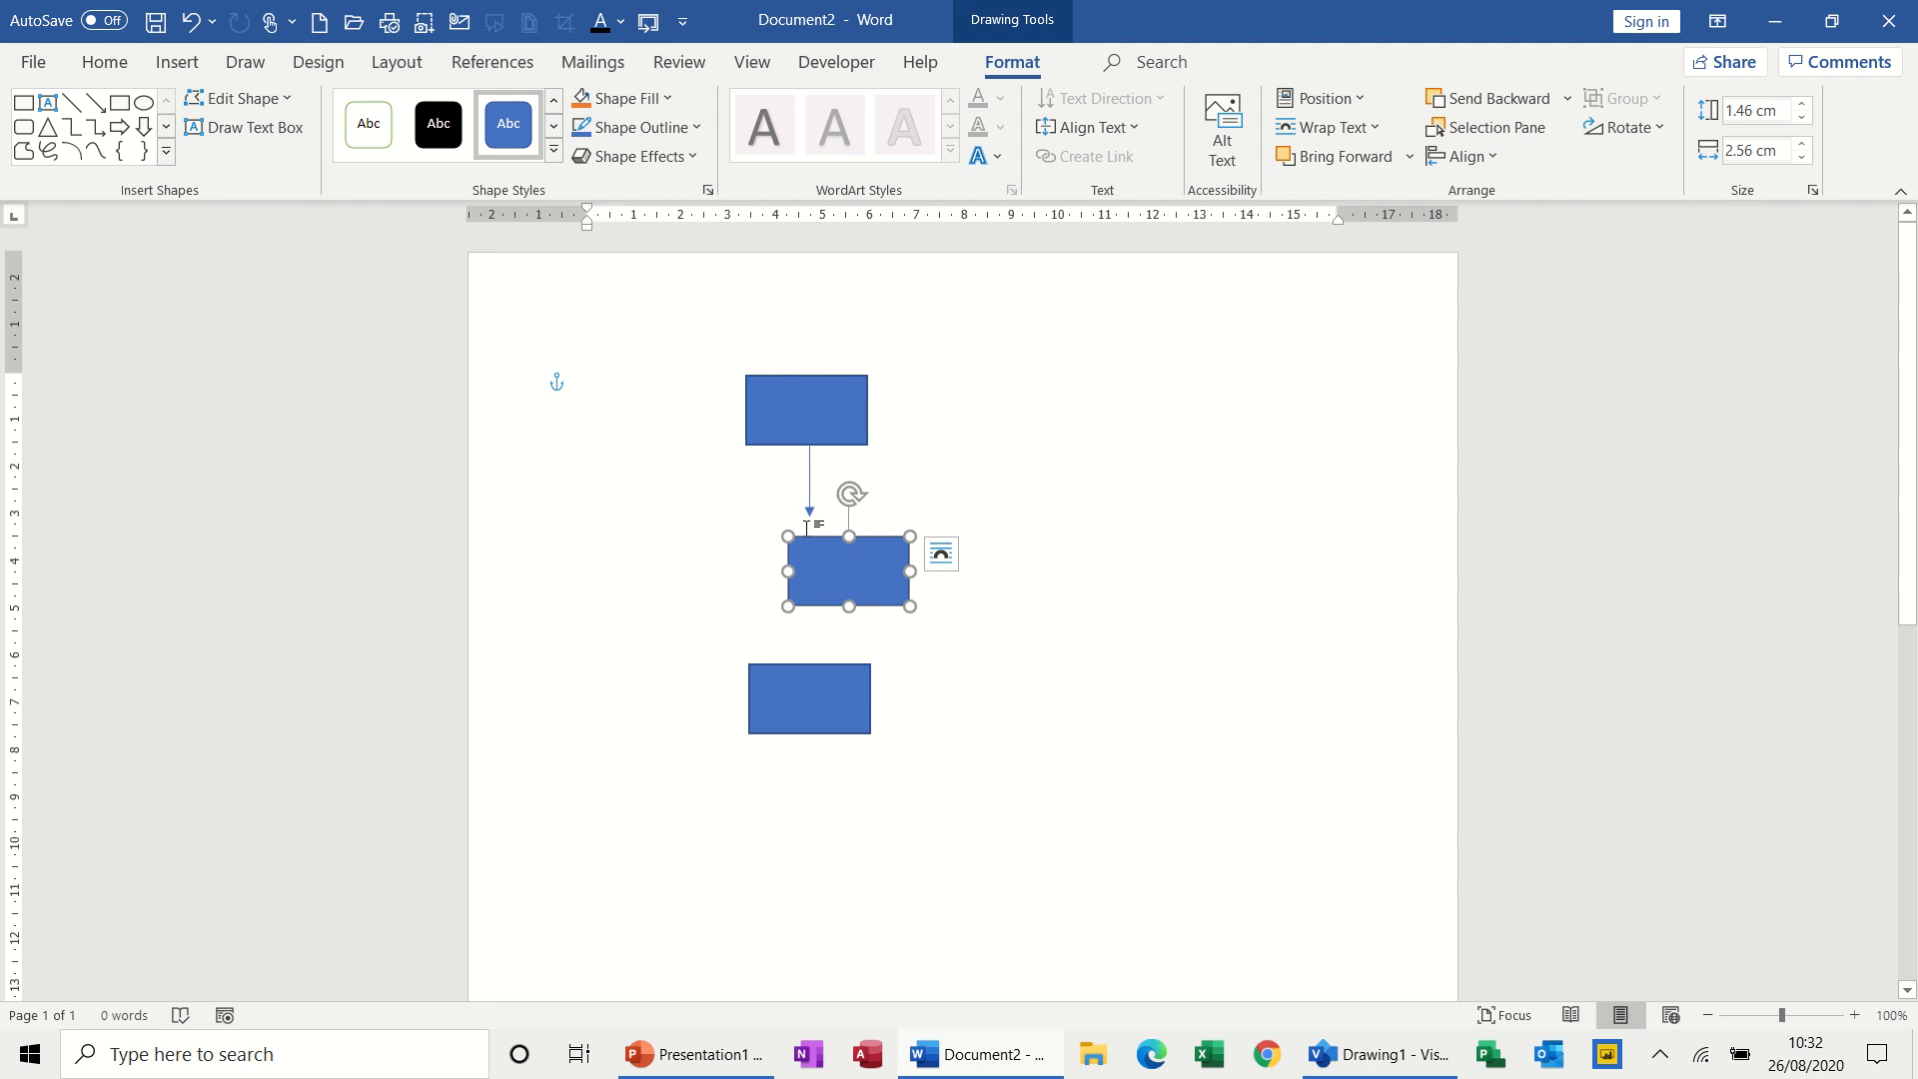
click(710, 357)
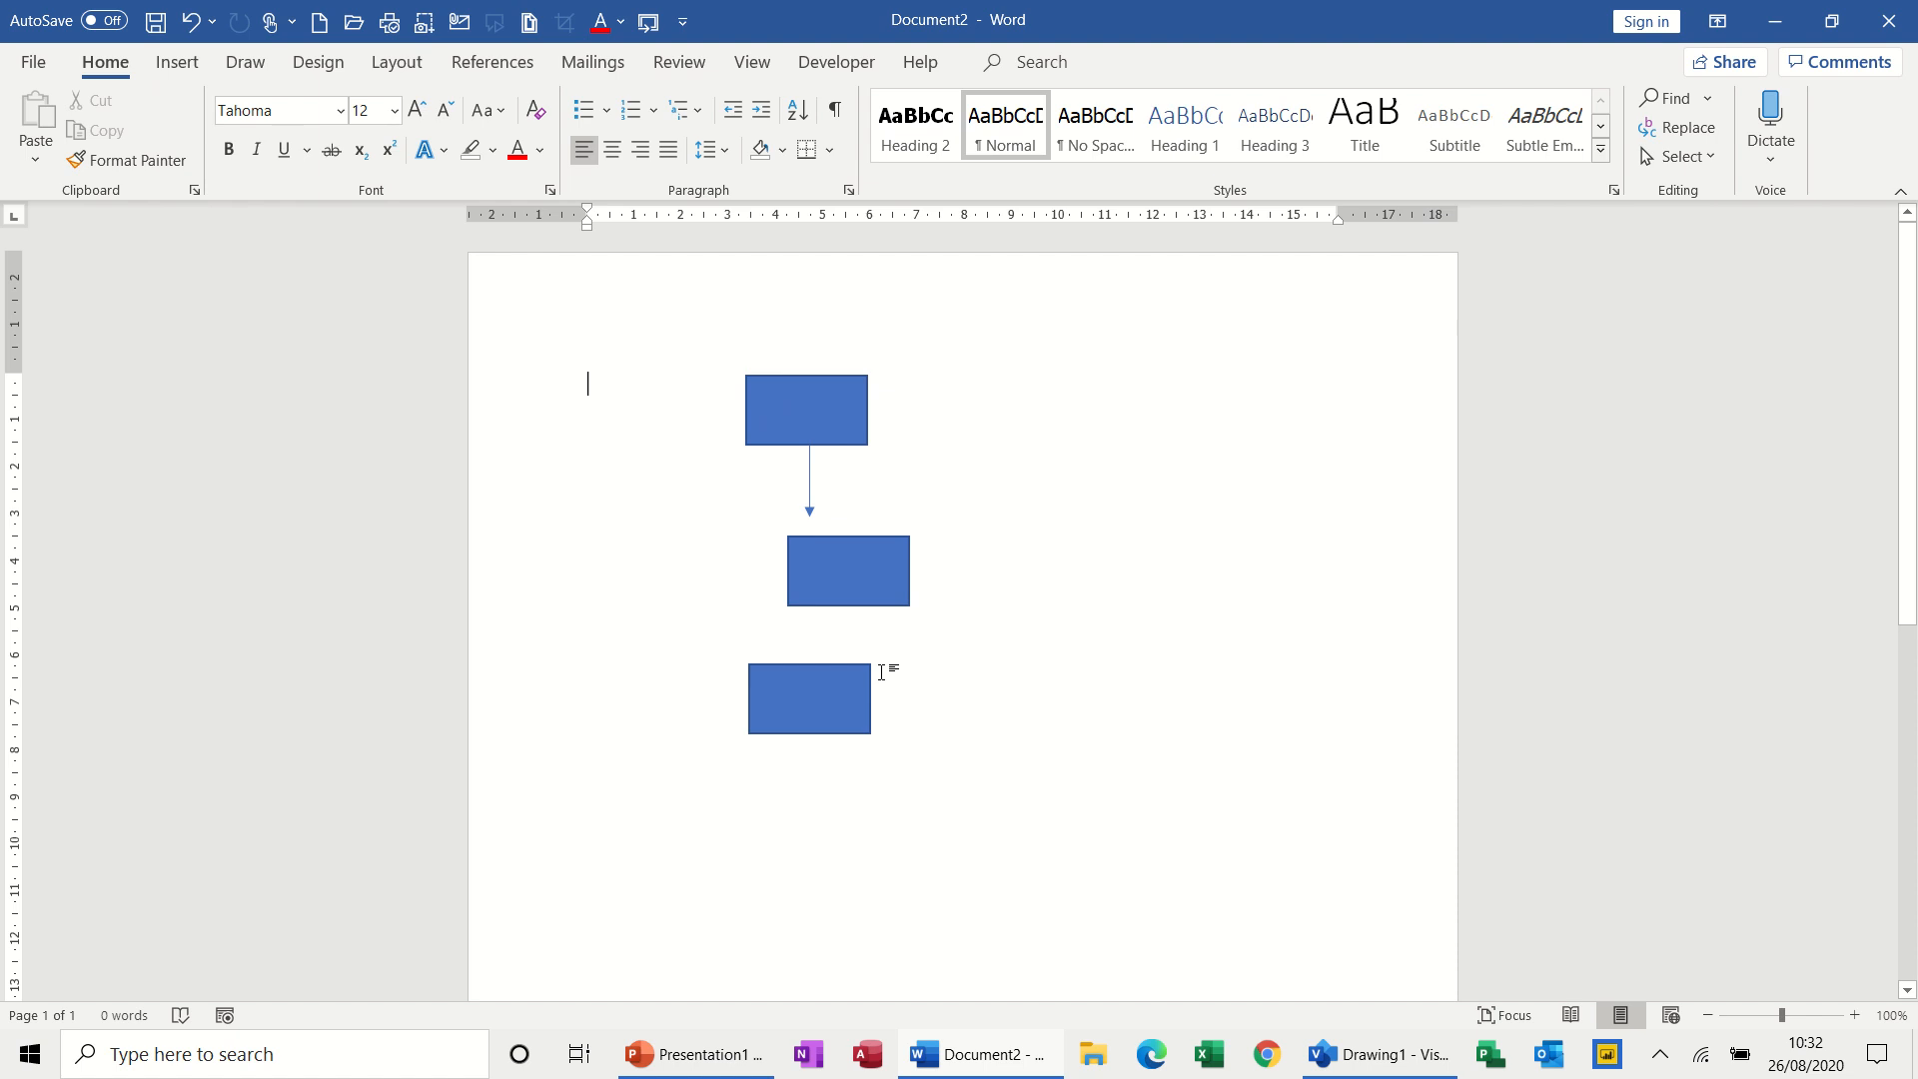
key(ctrl+a)
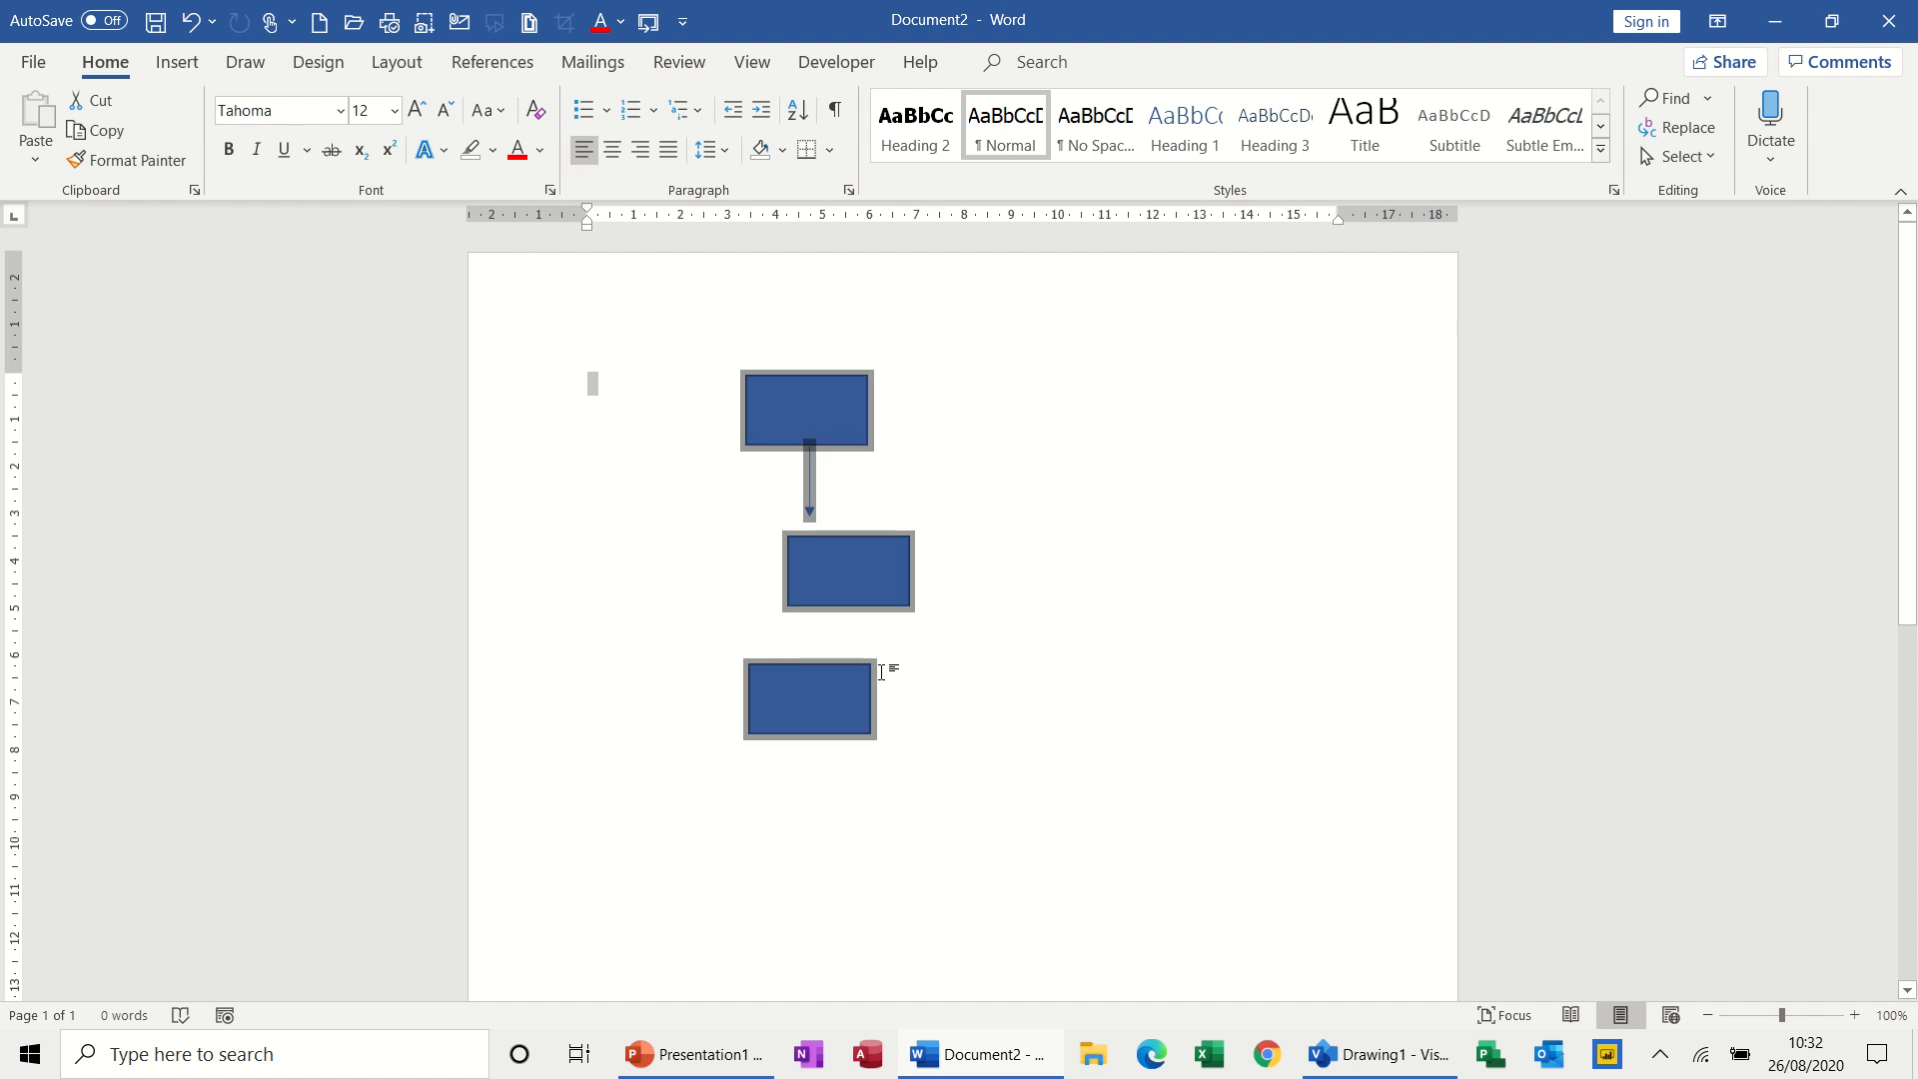
key(Delete)
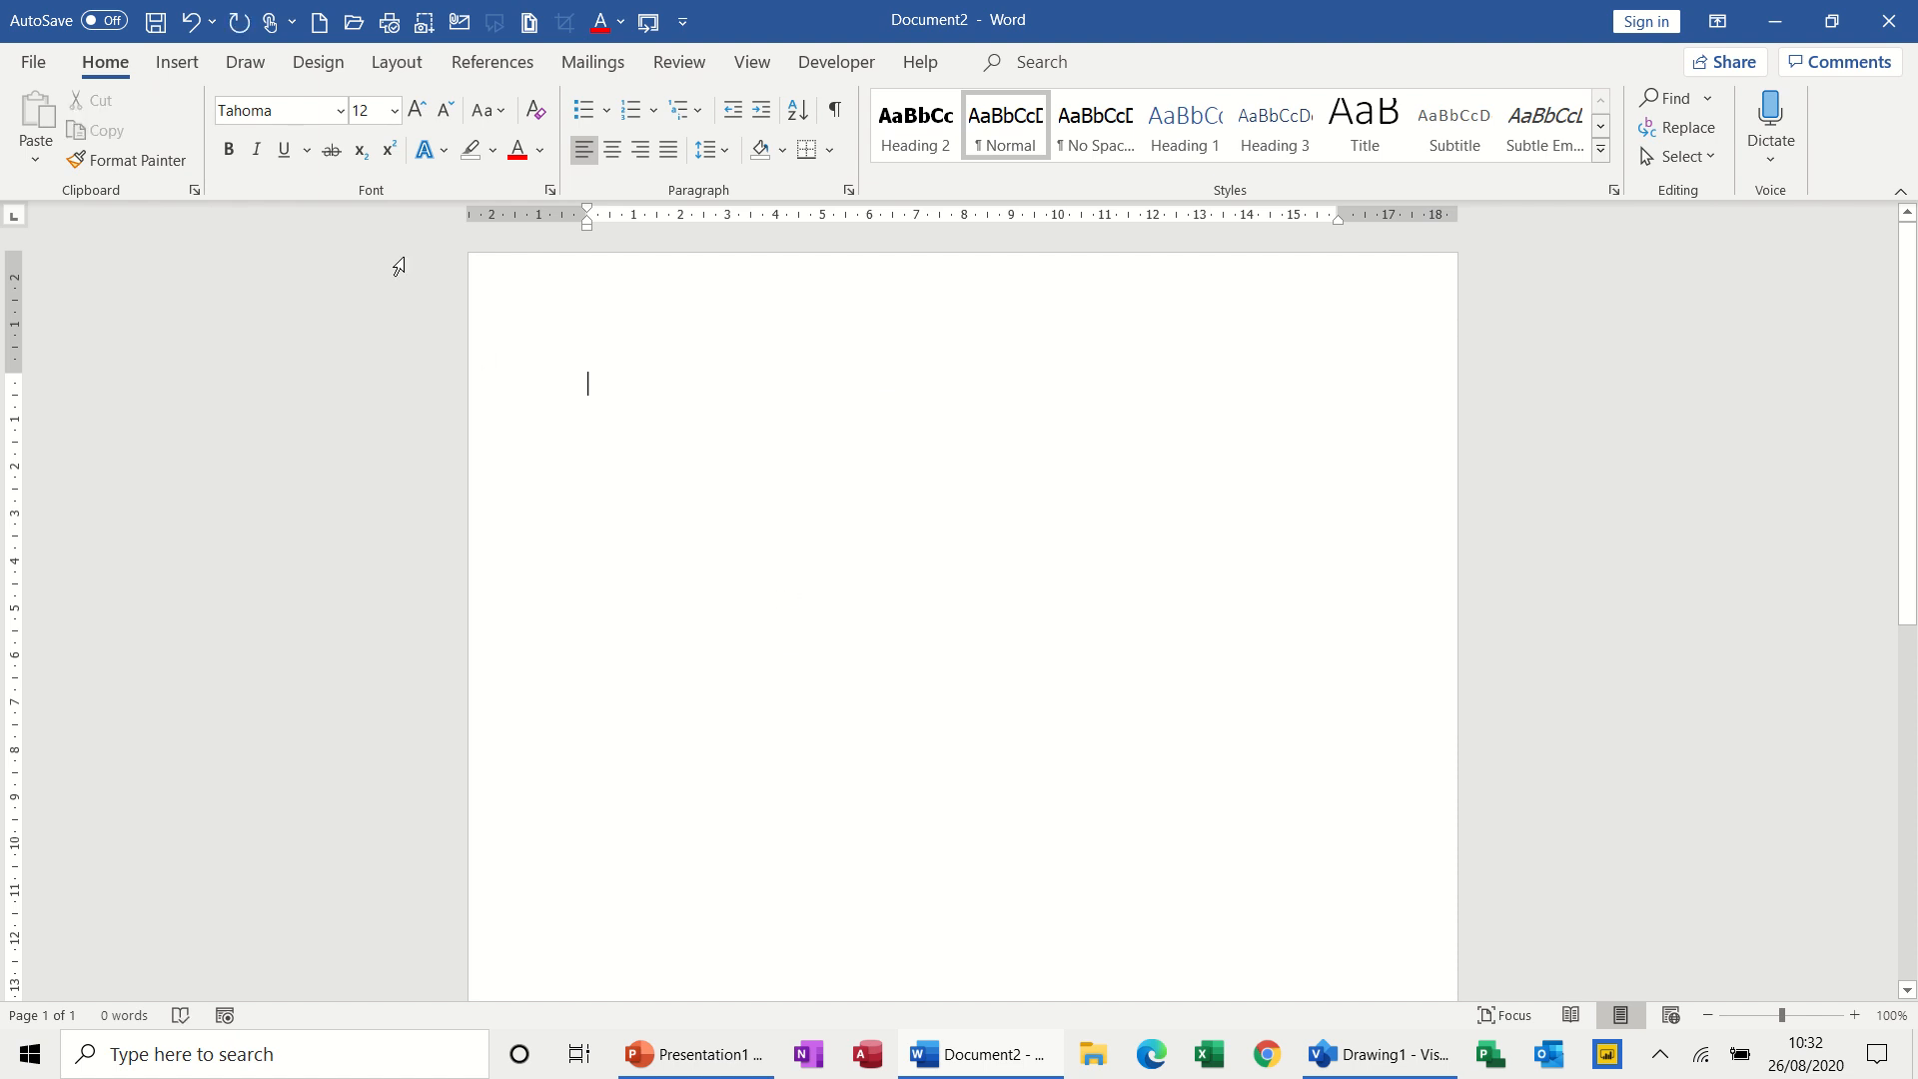
Insert a new drawing canvas and place a column of three equal rectangles about 2.88 cm wide and 1.74 cm high inside it
click(178, 62)
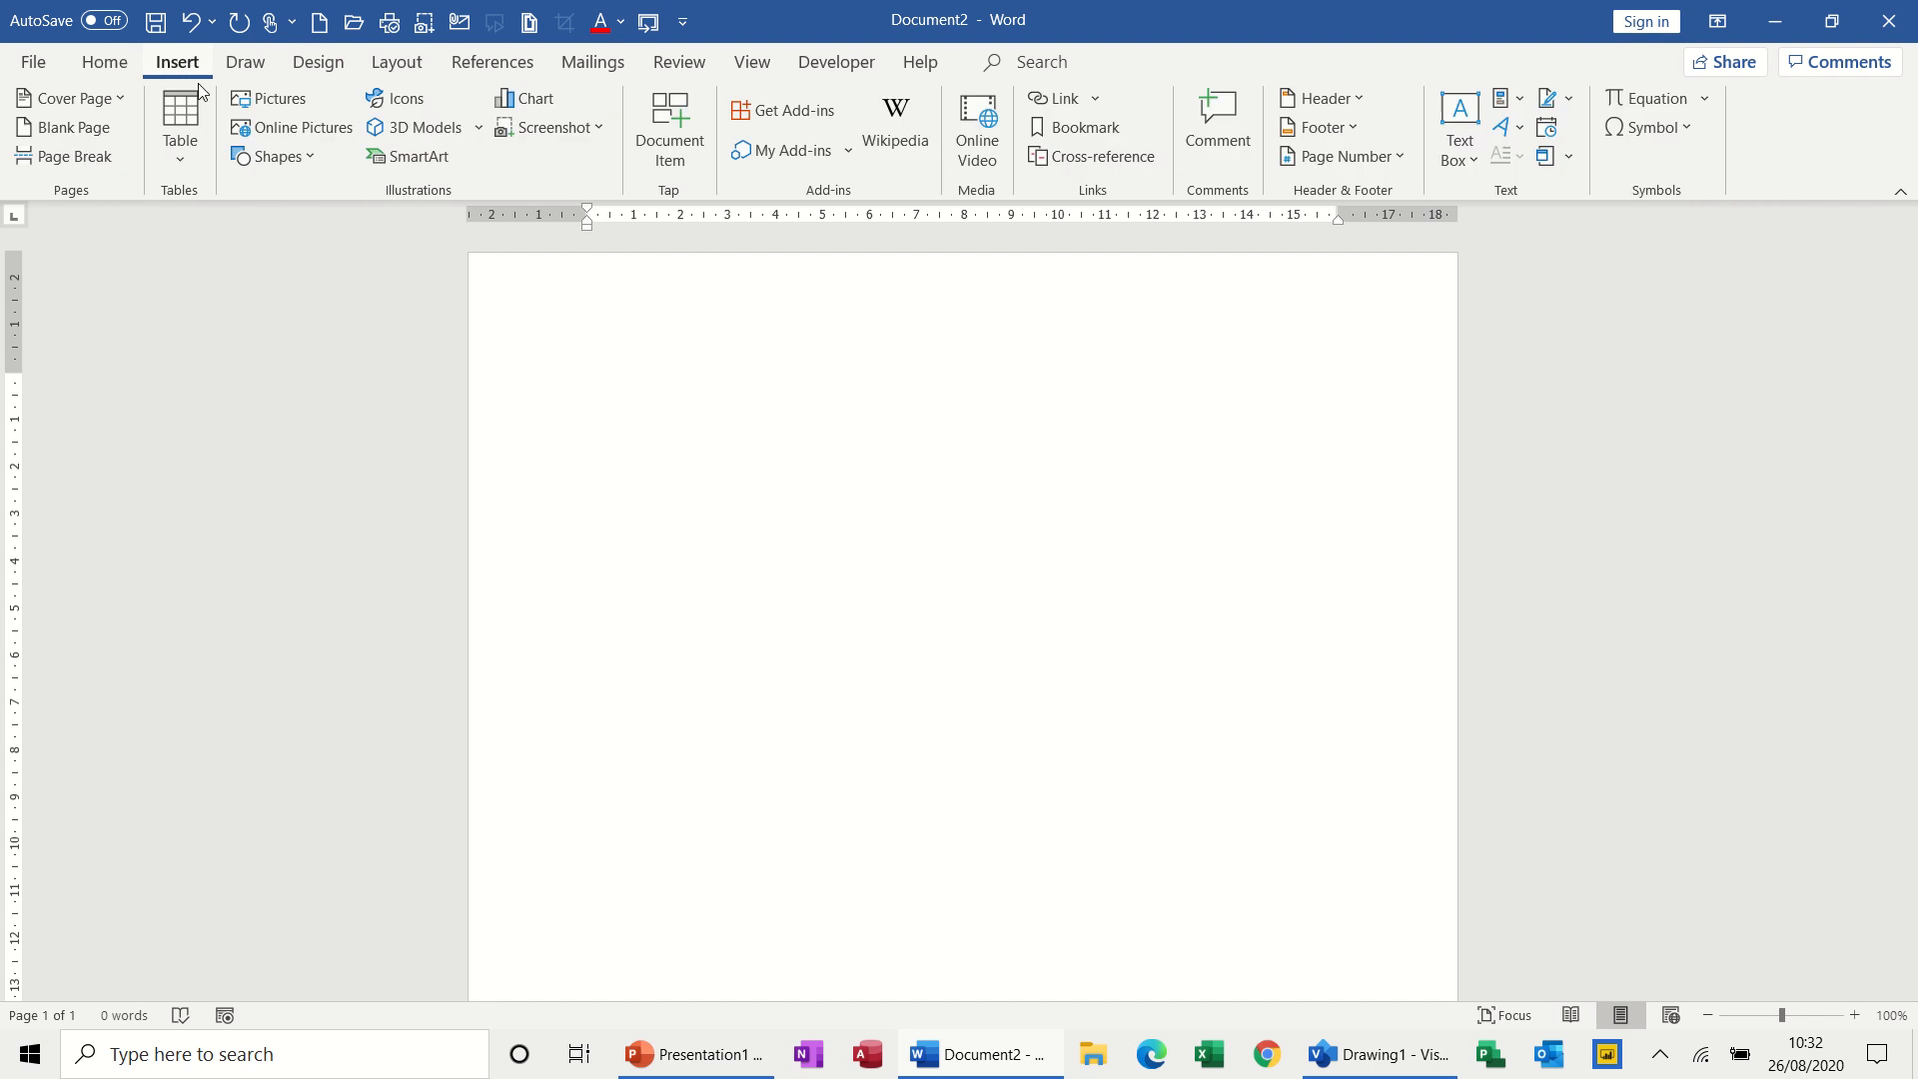
click(305, 158)
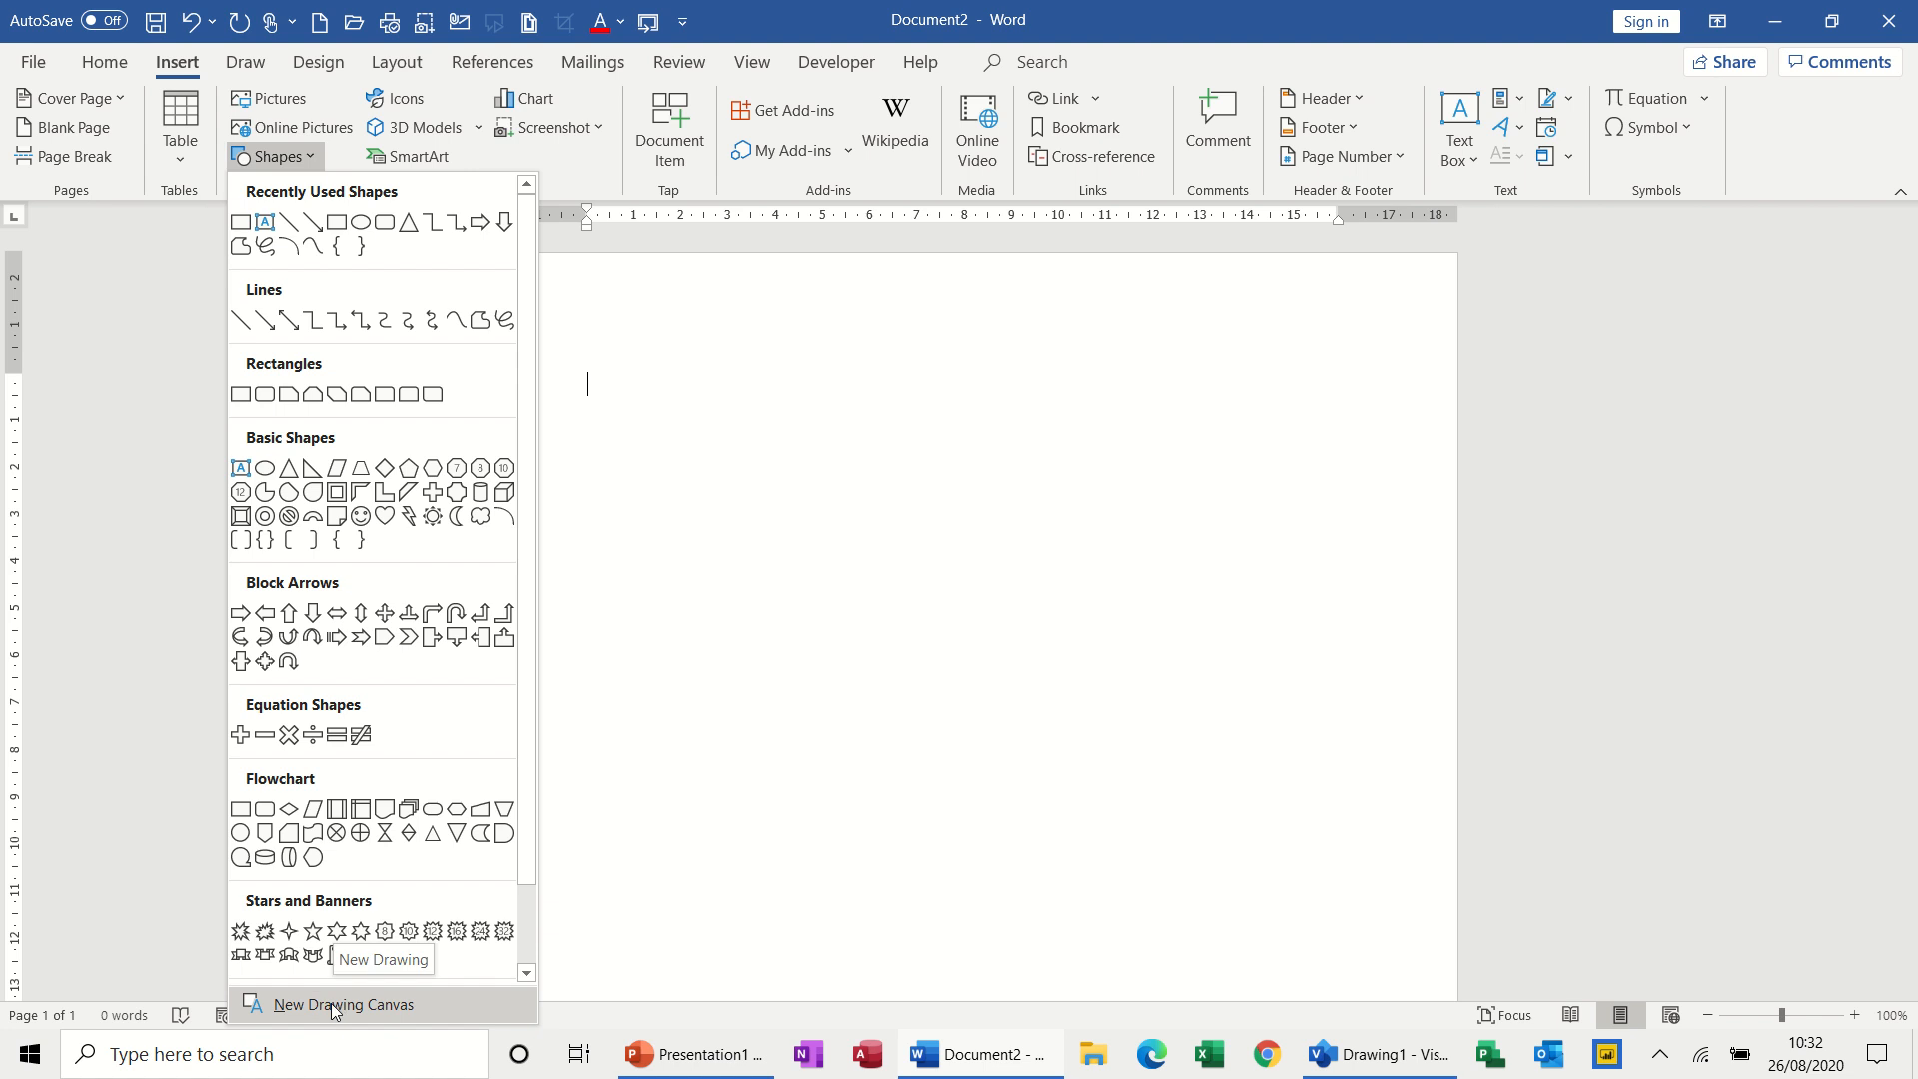
click(288, 1005)
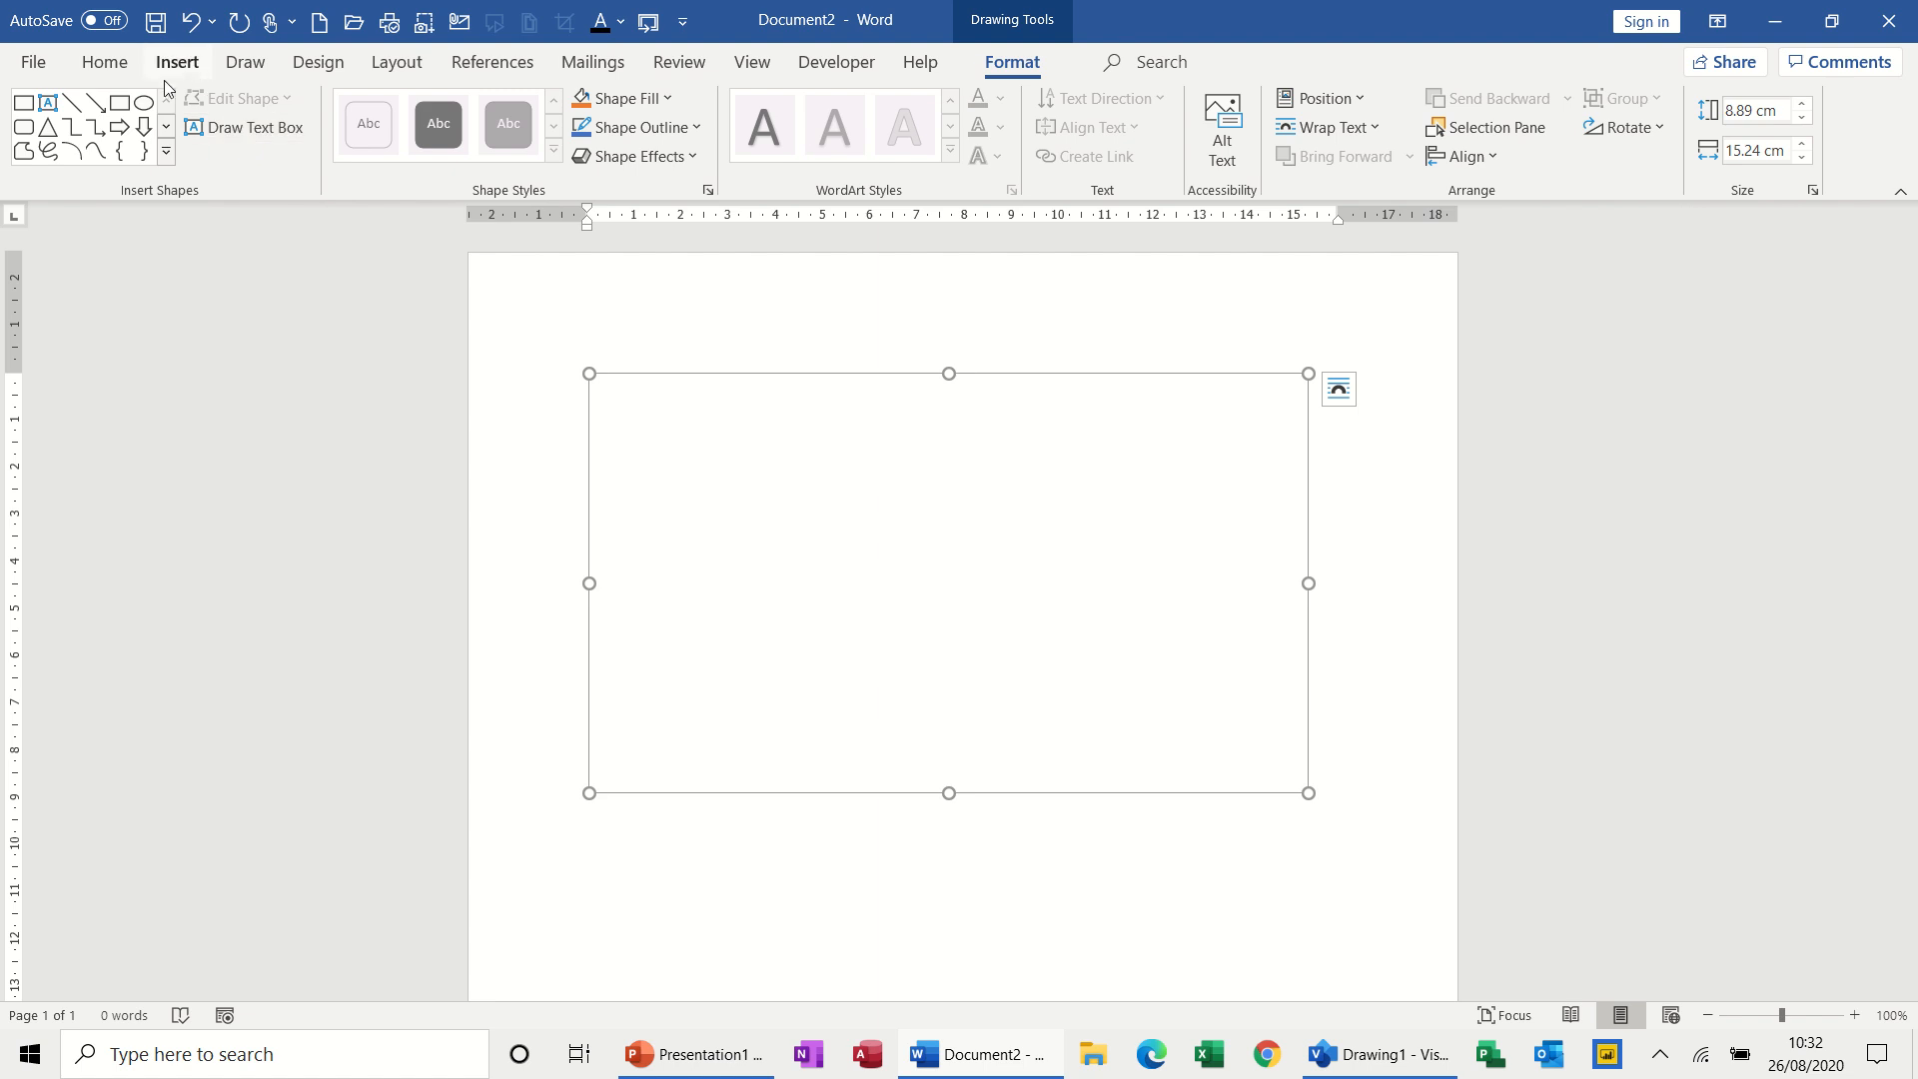
click(120, 103)
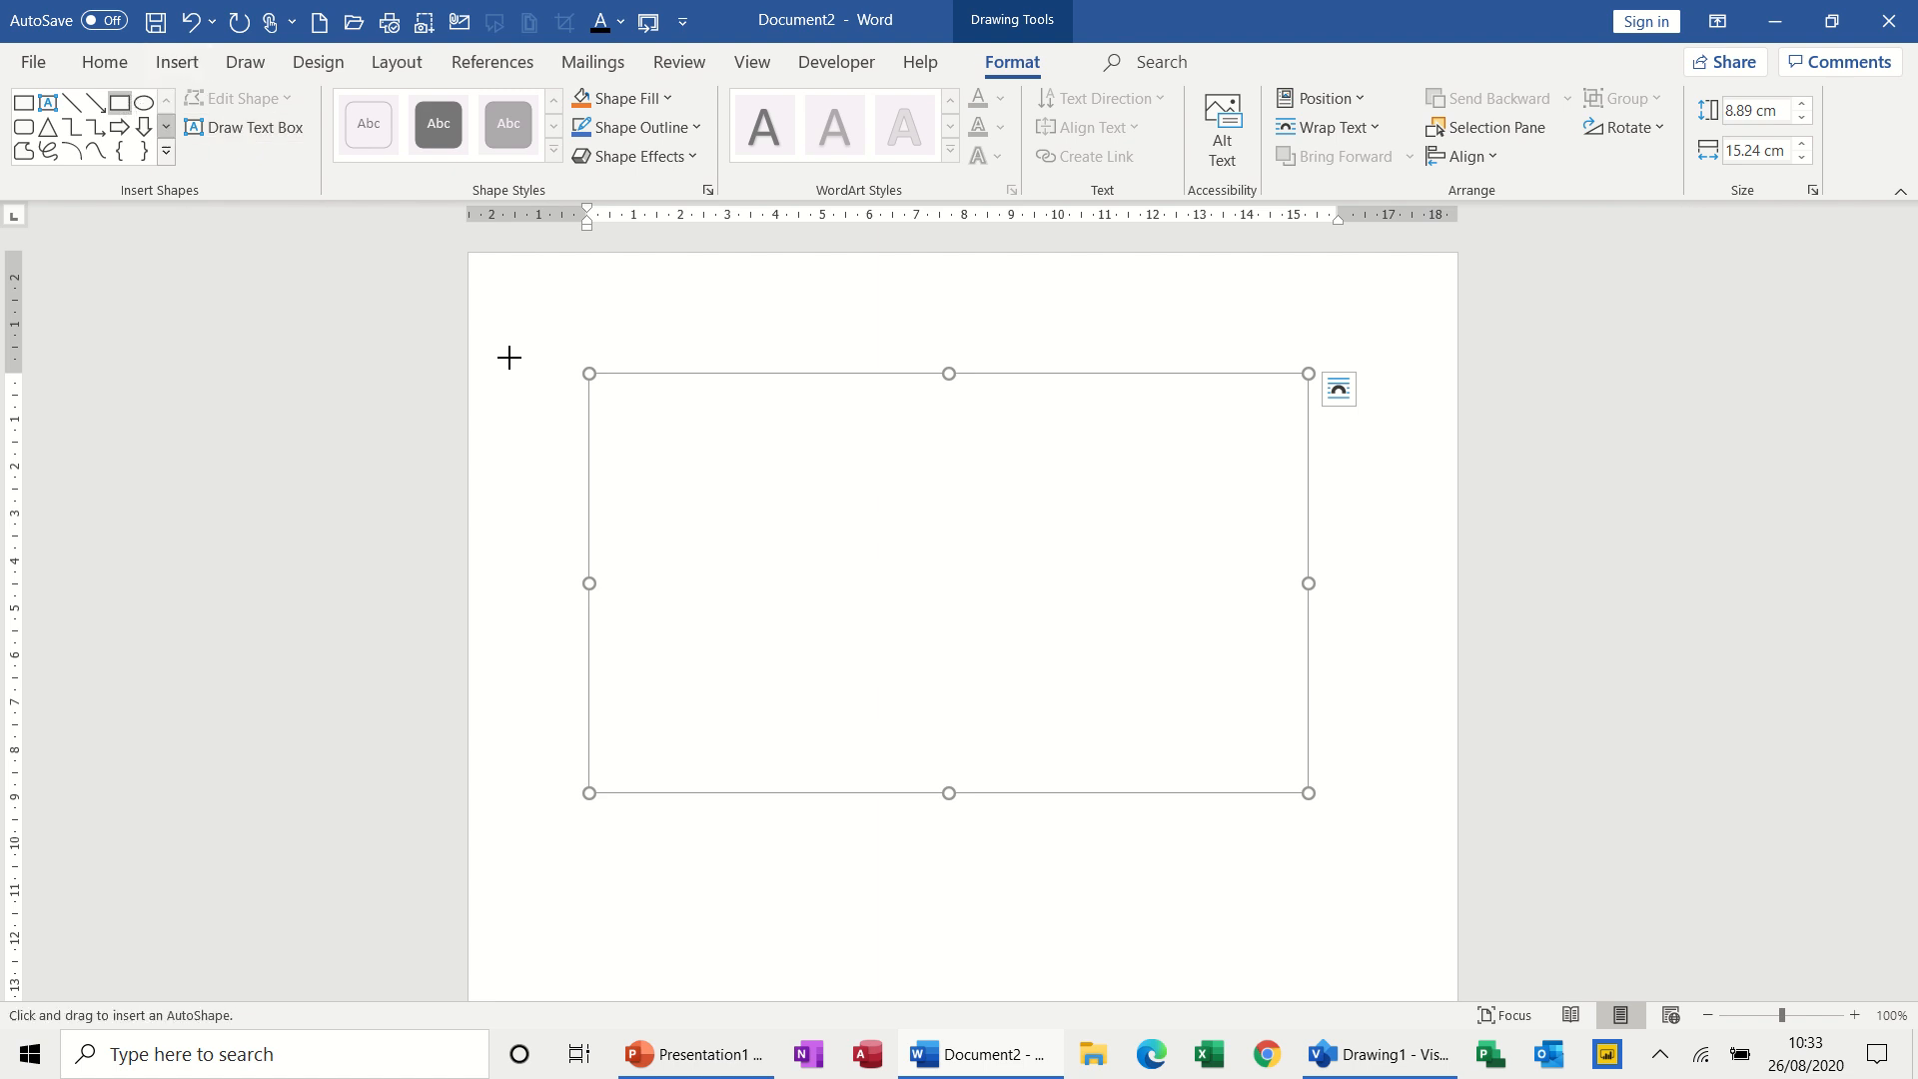
mouse_move(705, 423)
mouse_down()
mouse_move(710, 454)
mouse_move(800, 505)
mouse_move(842, 503)
mouse_move(796, 551)
mouse_move(805, 781)
mouse_up()
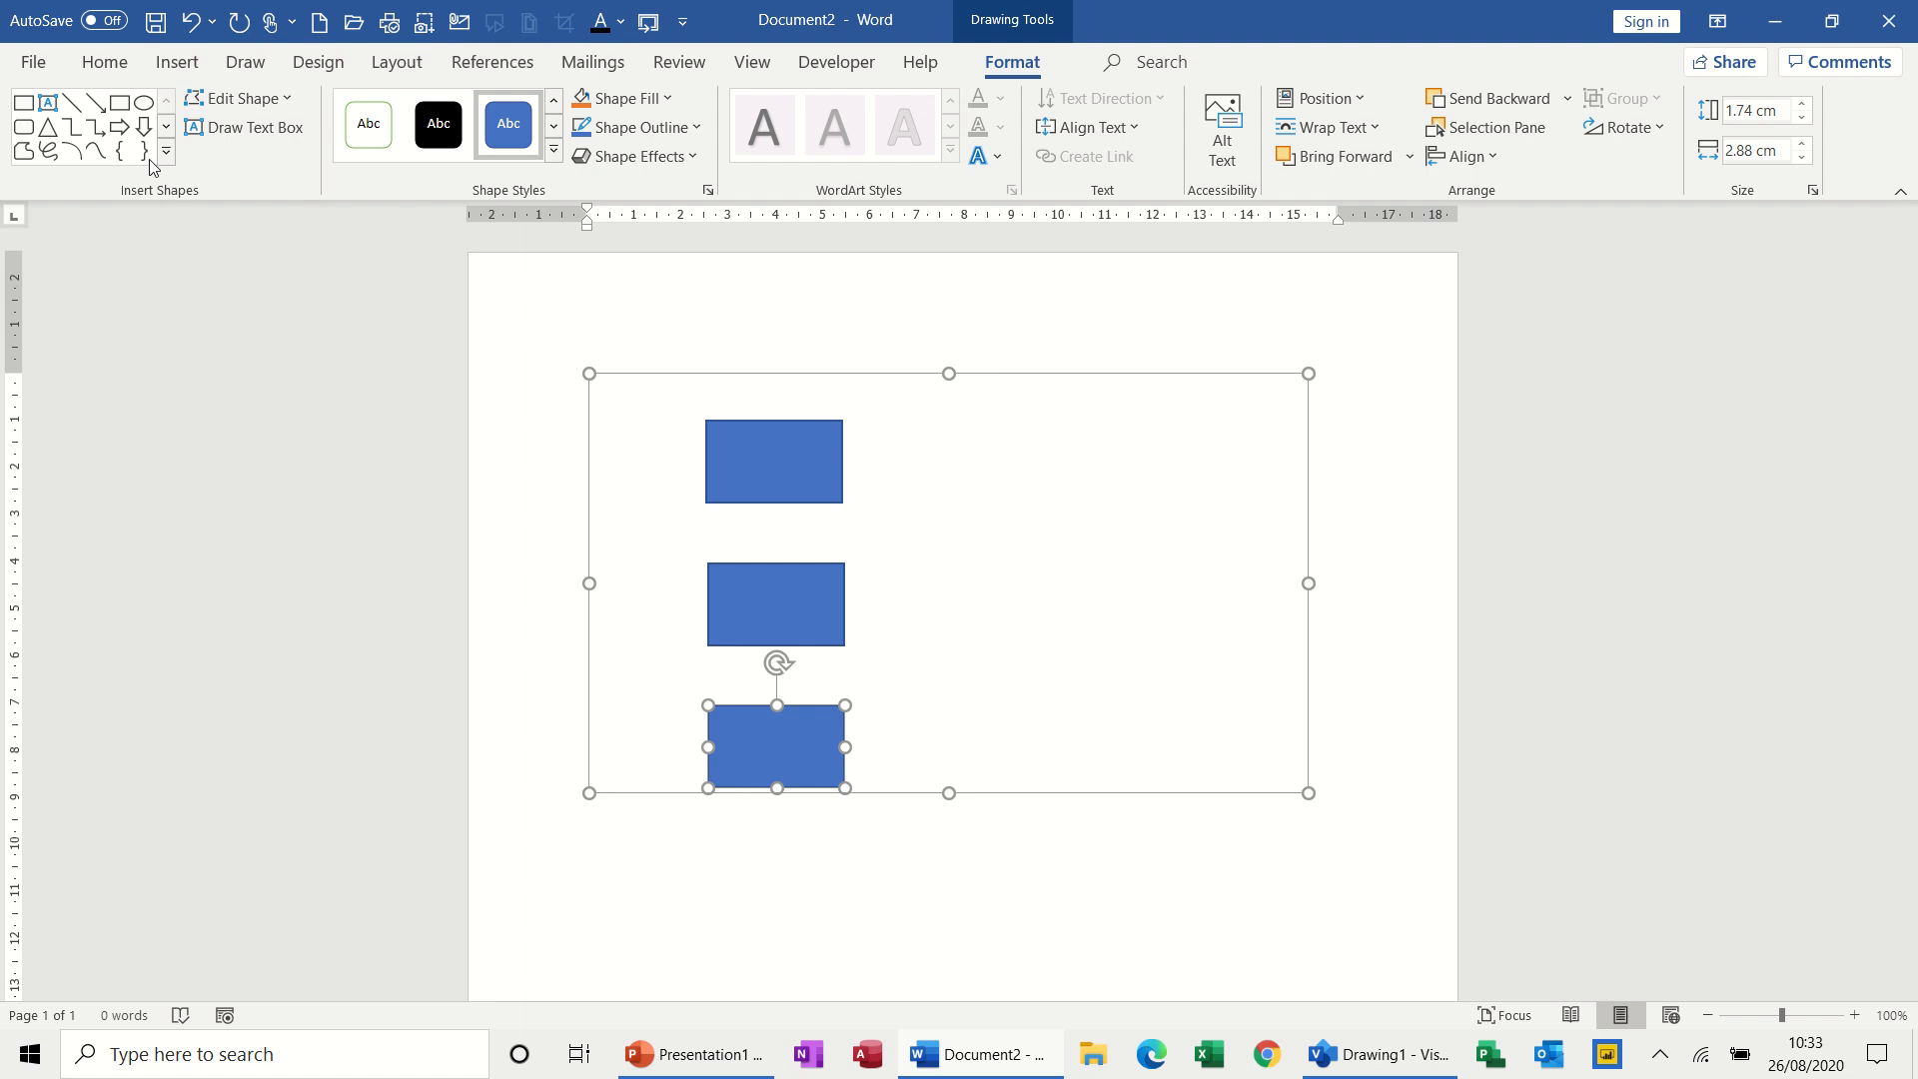
Link the first rectangle to the middle one with an elbow arrow connector glued at both ends, and realign the middle rectangle in the column
click(103, 133)
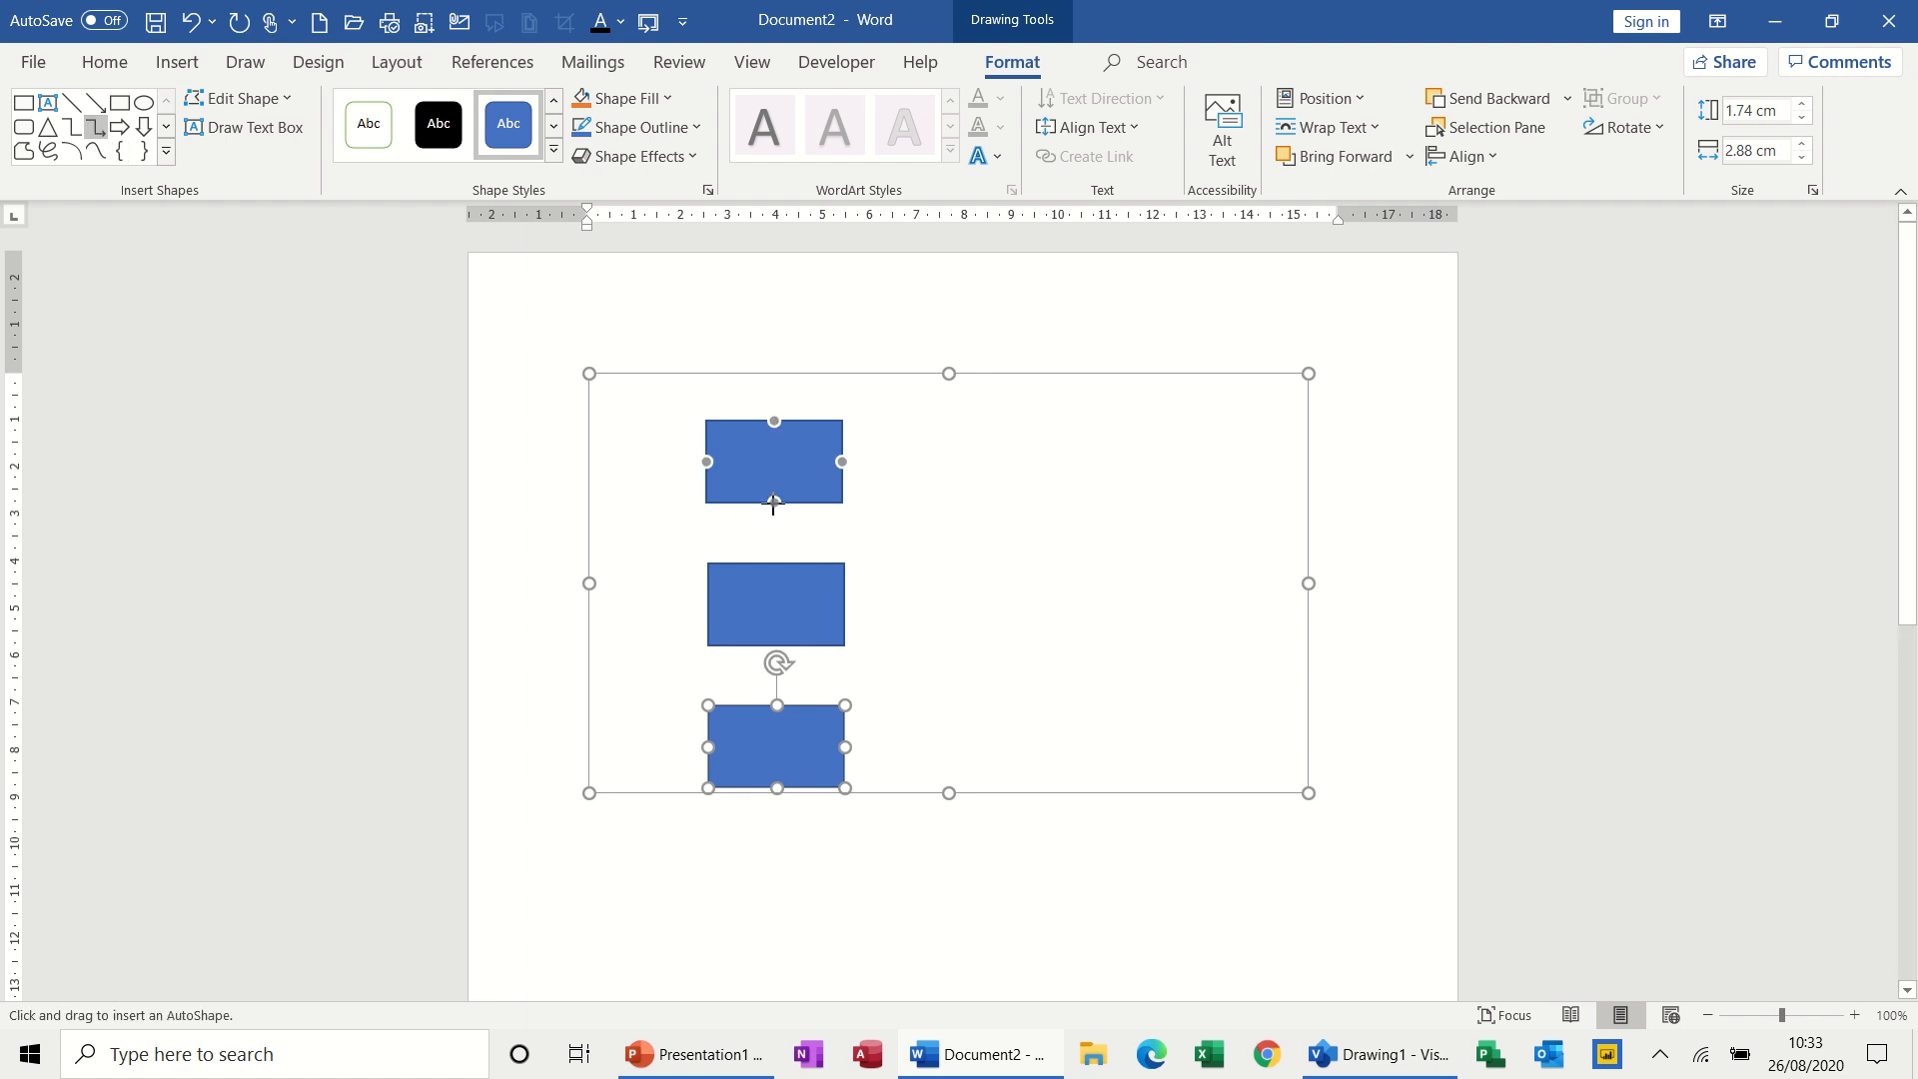
drag(773, 503, 778, 625)
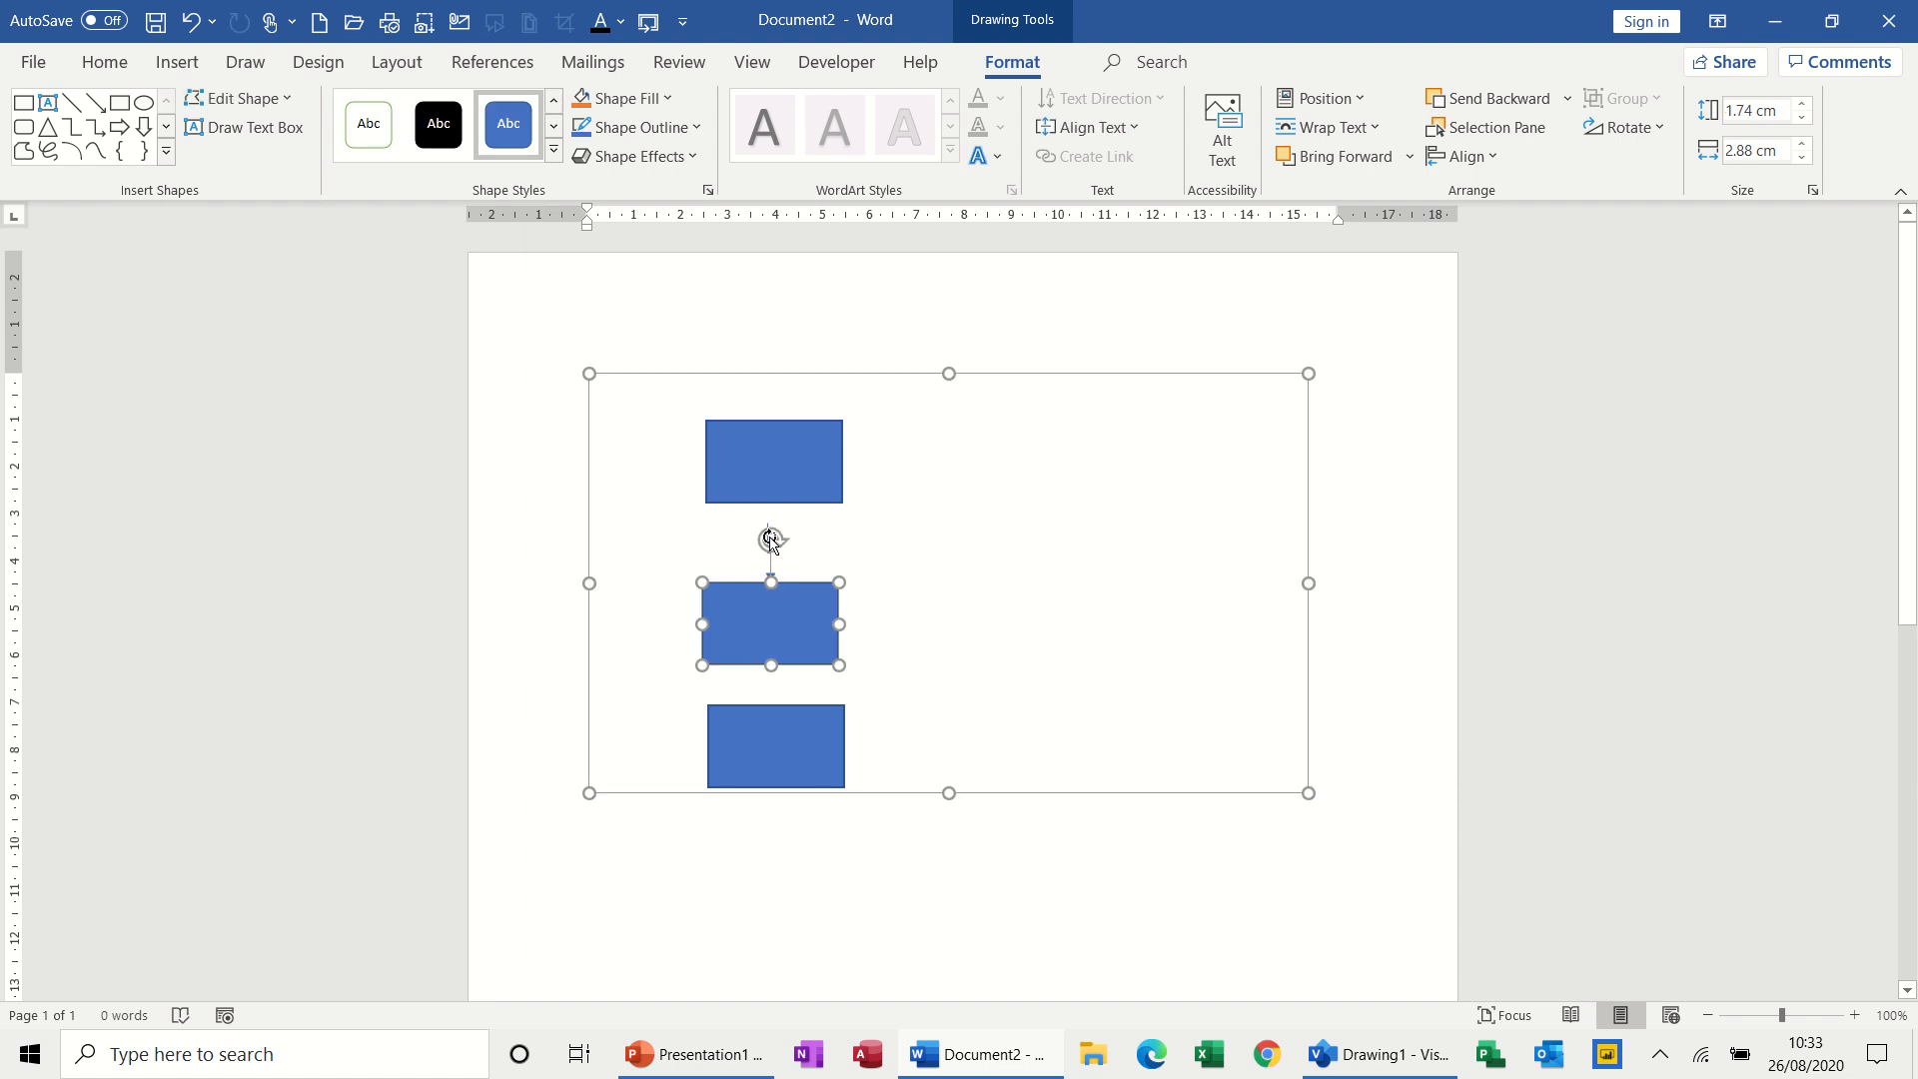
click(770, 567)
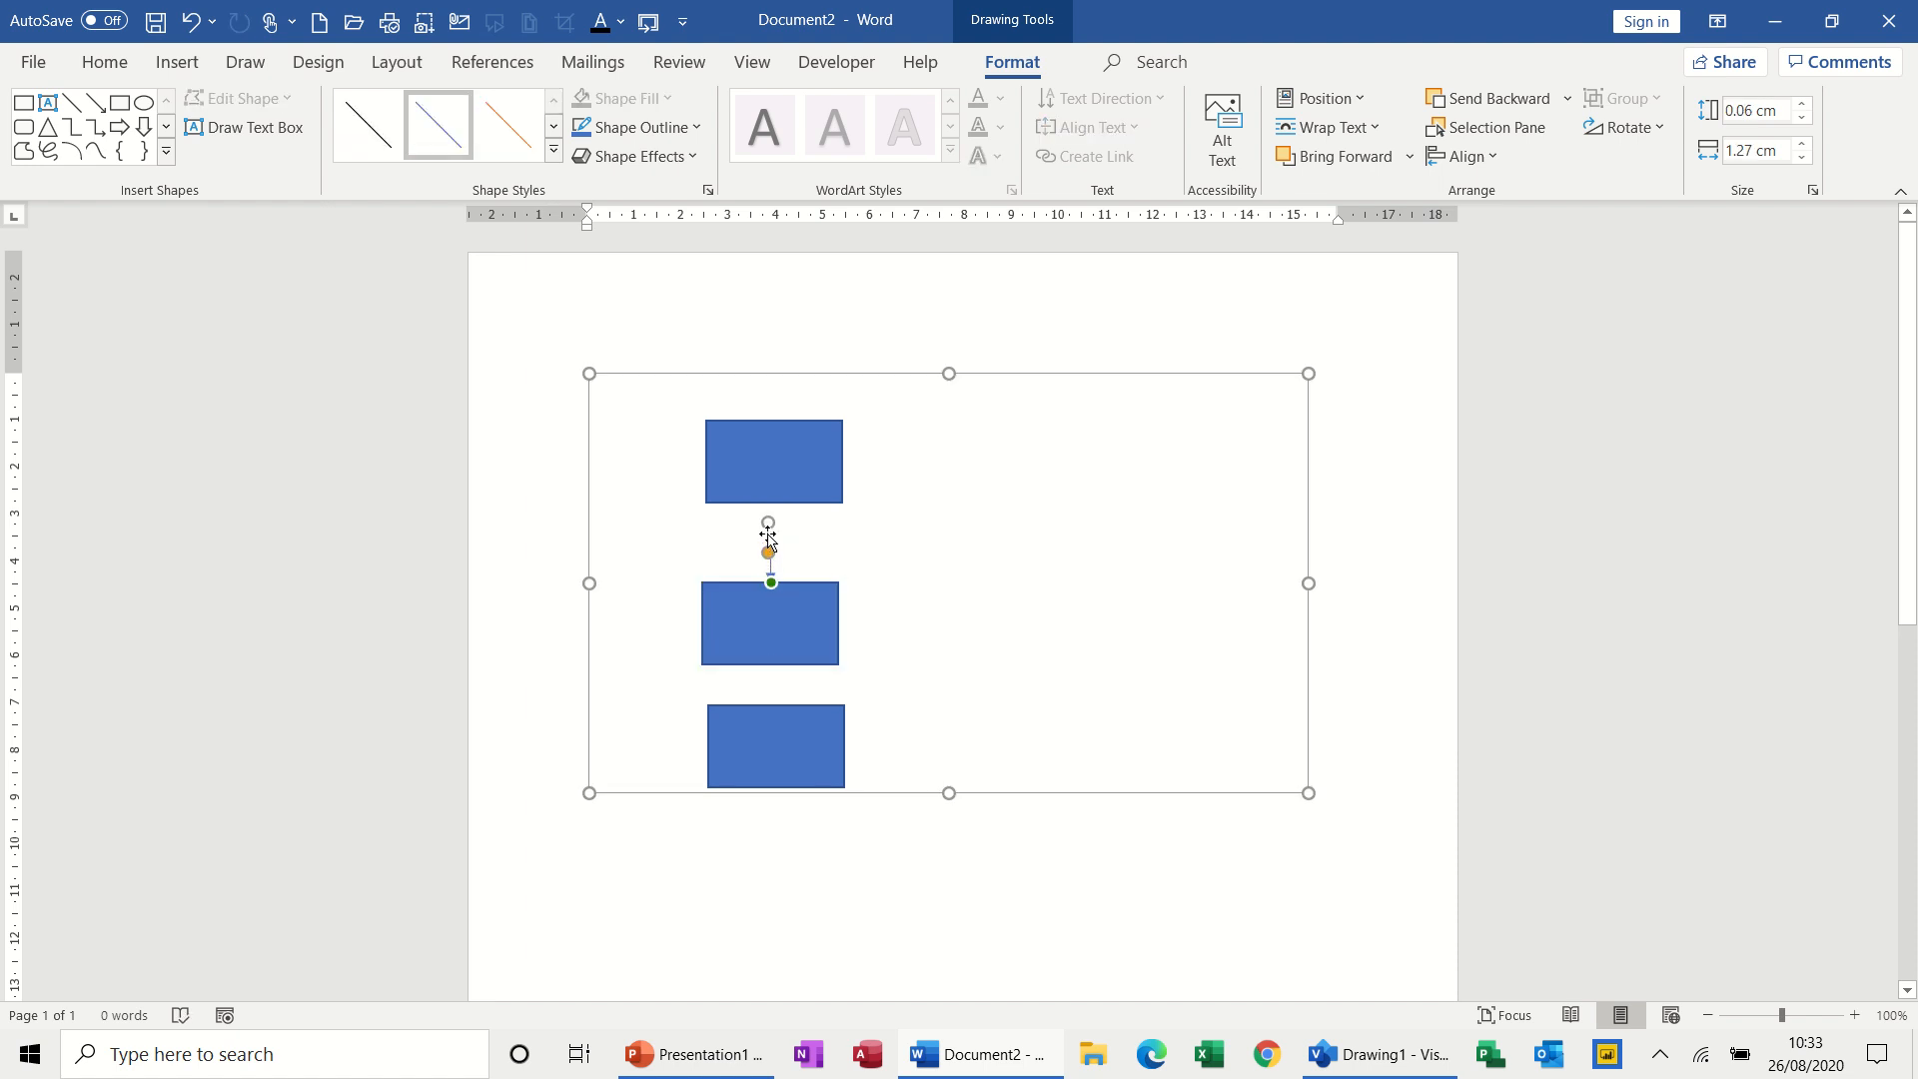
drag(767, 523, 776, 502)
mouse_move(811, 608)
mouse_down()
mouse_move(879, 614)
mouse_move(937, 587)
mouse_move(989, 600)
mouse_move(814, 590)
mouse_up()
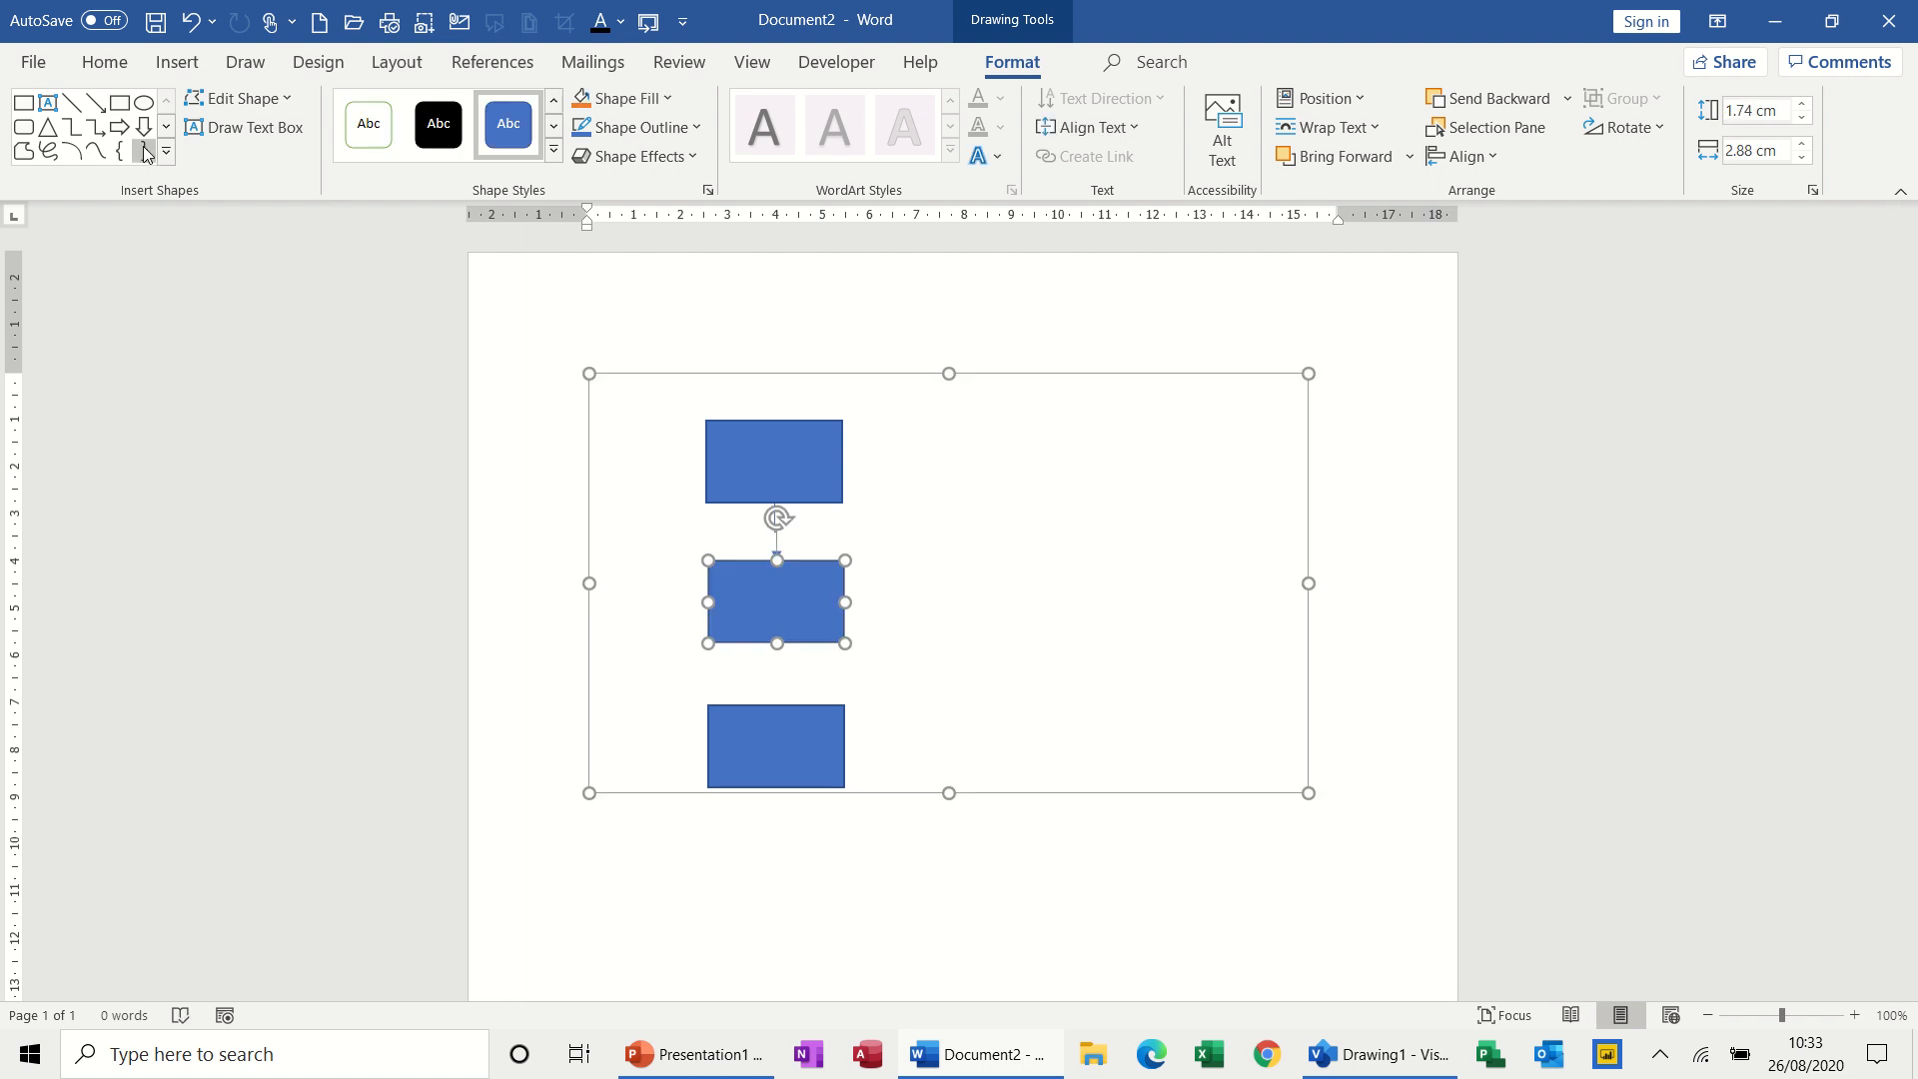
Link the middle rectangle to the lowest one with a glued elbow arrow connector, and shift the middle rectangle to the right
click(95, 128)
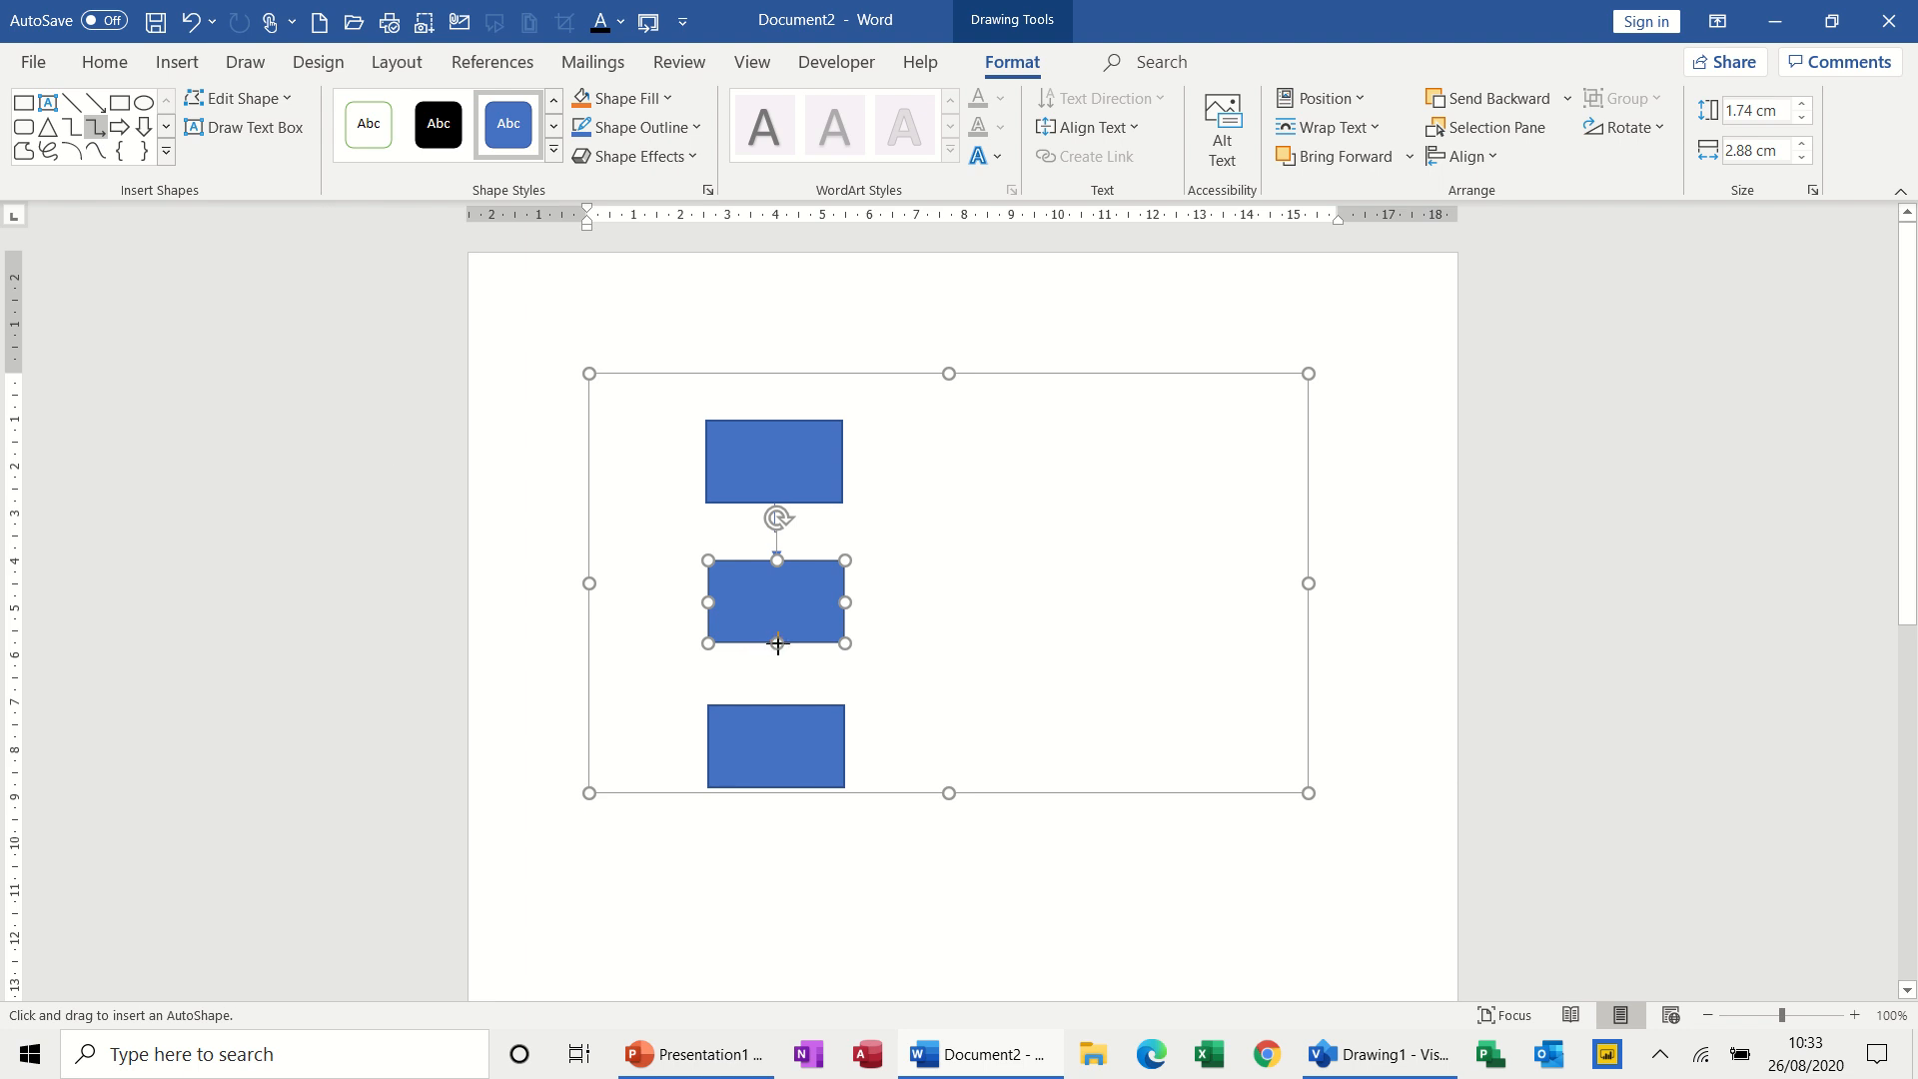
drag(778, 643, 816, 769)
click(1010, 591)
click(781, 686)
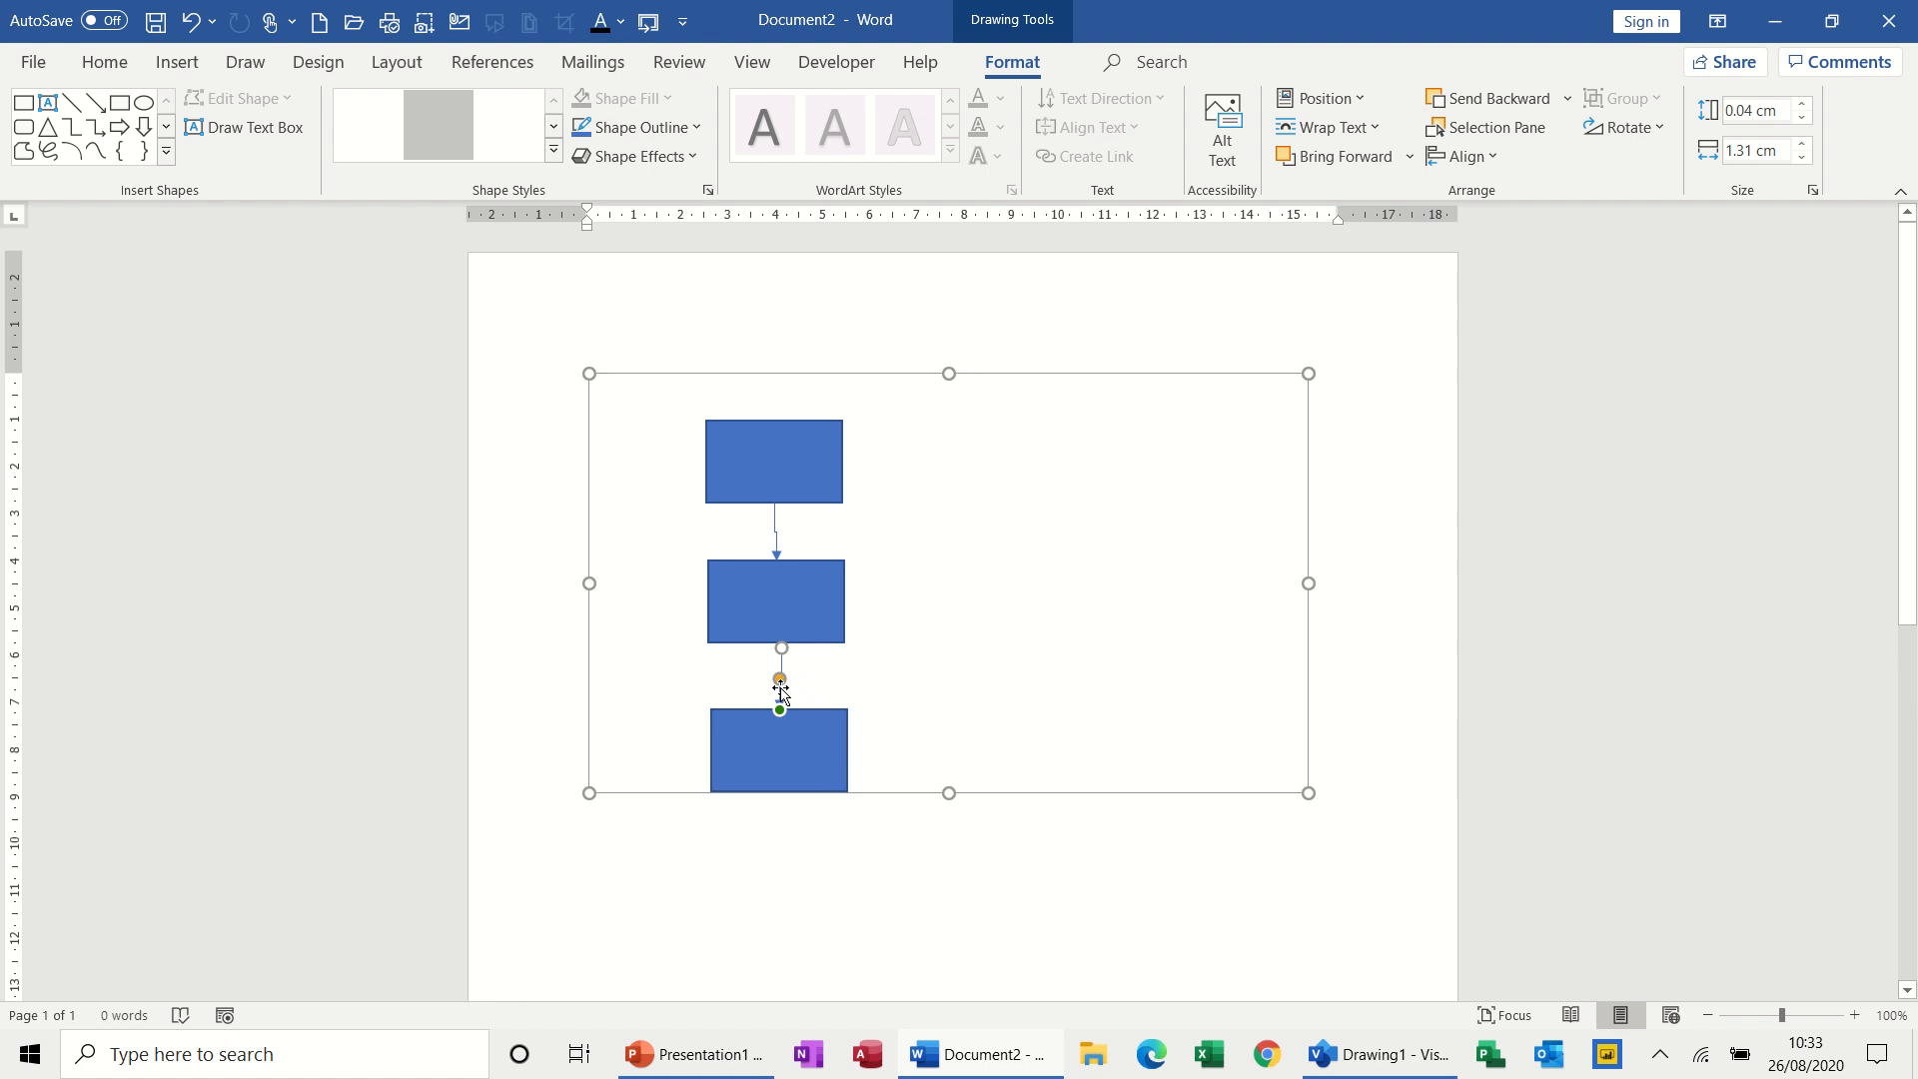
mouse_move(781, 648)
mouse_down()
mouse_move(980, 620)
mouse_move(840, 629)
mouse_move(941, 633)
mouse_move(916, 629)
mouse_up()
click(1004, 700)
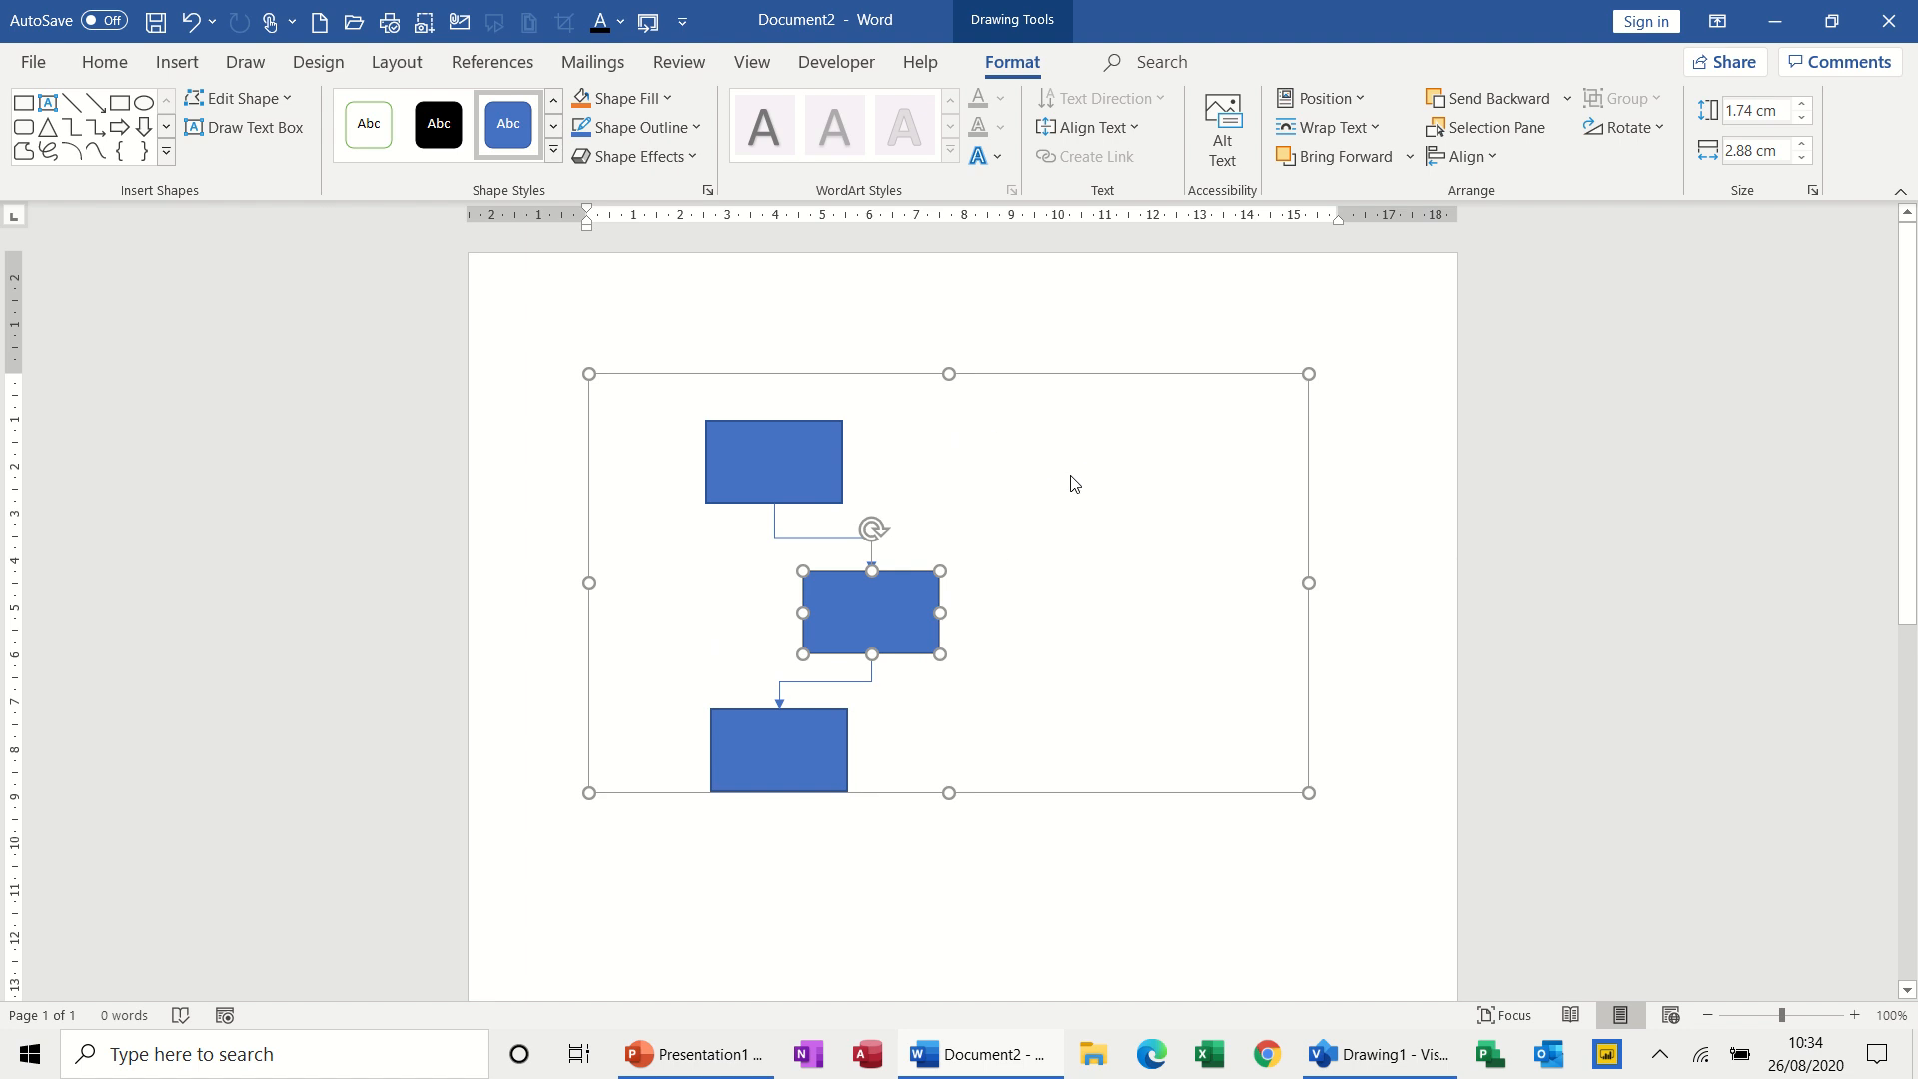
Delete all rectangles and connectors together with the drawing canvas
key(ctrl+a)
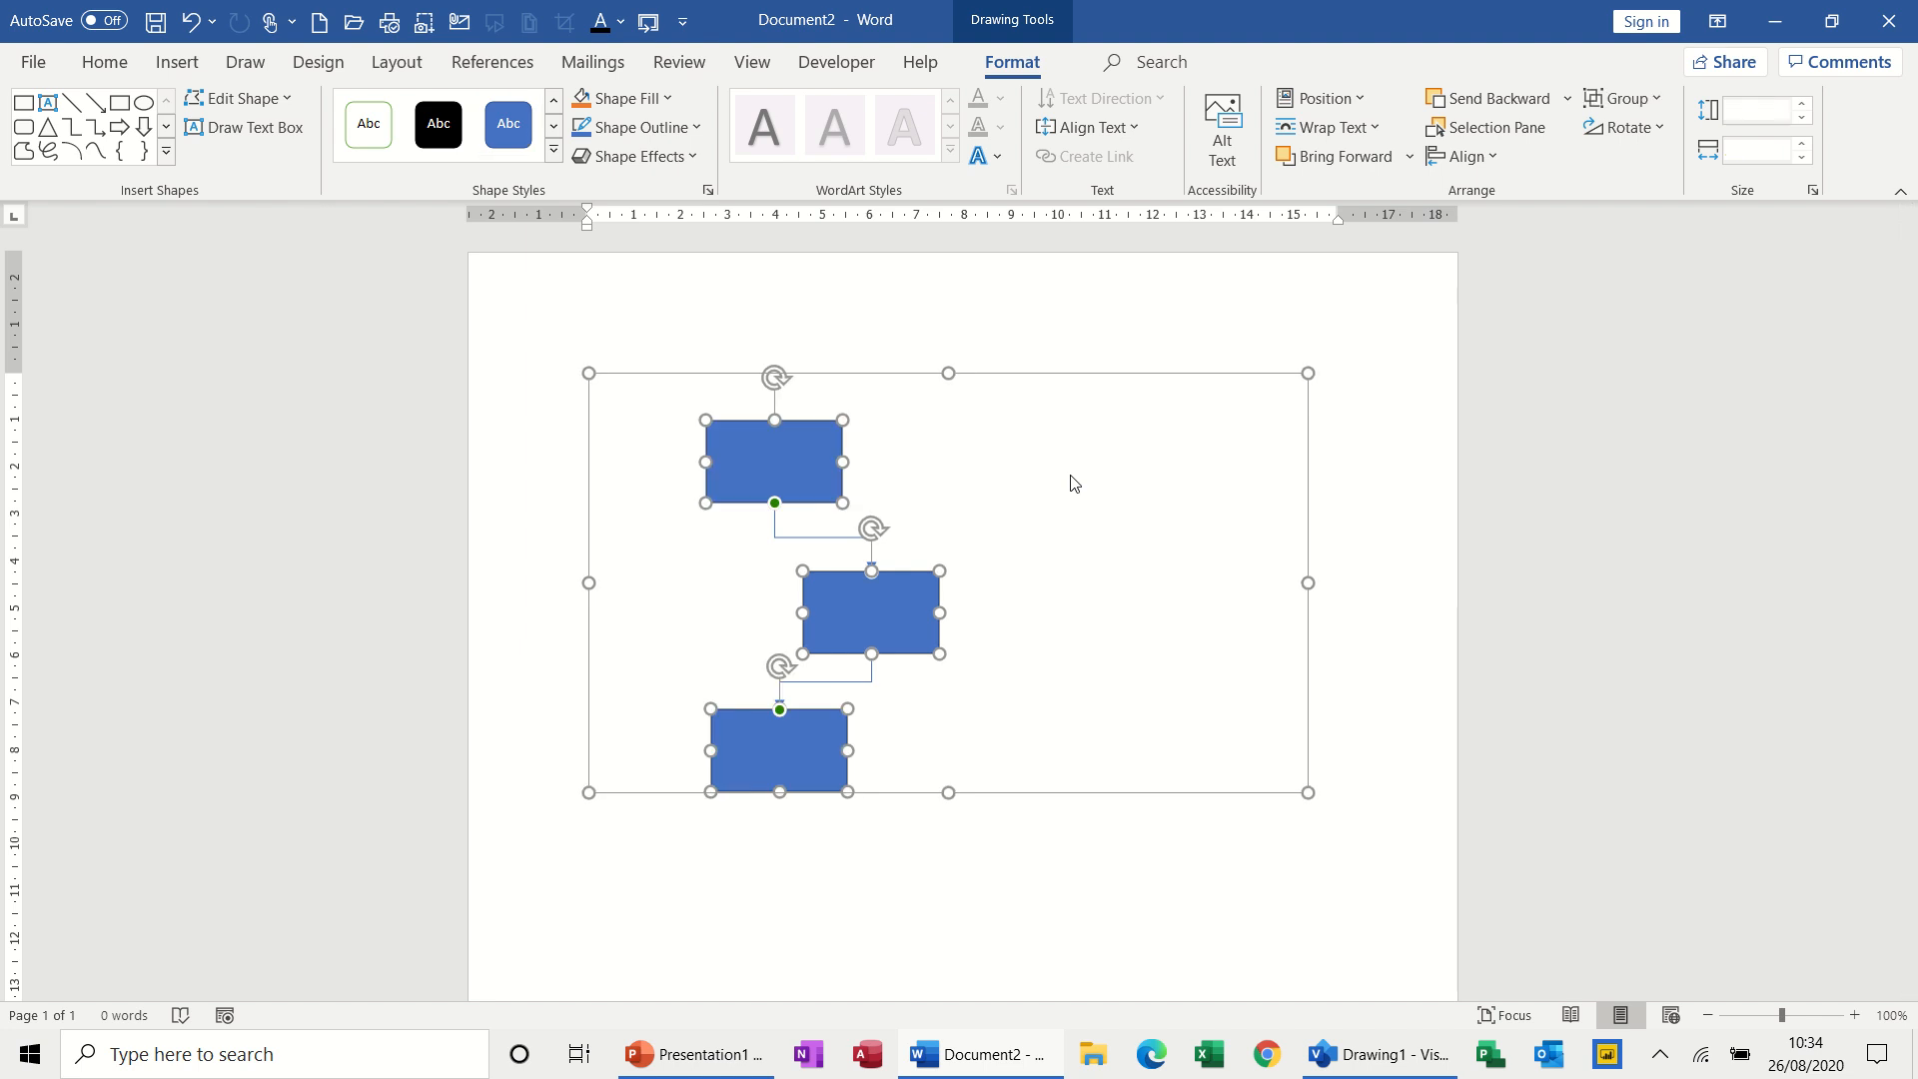
key(Delete)
key(Delete)
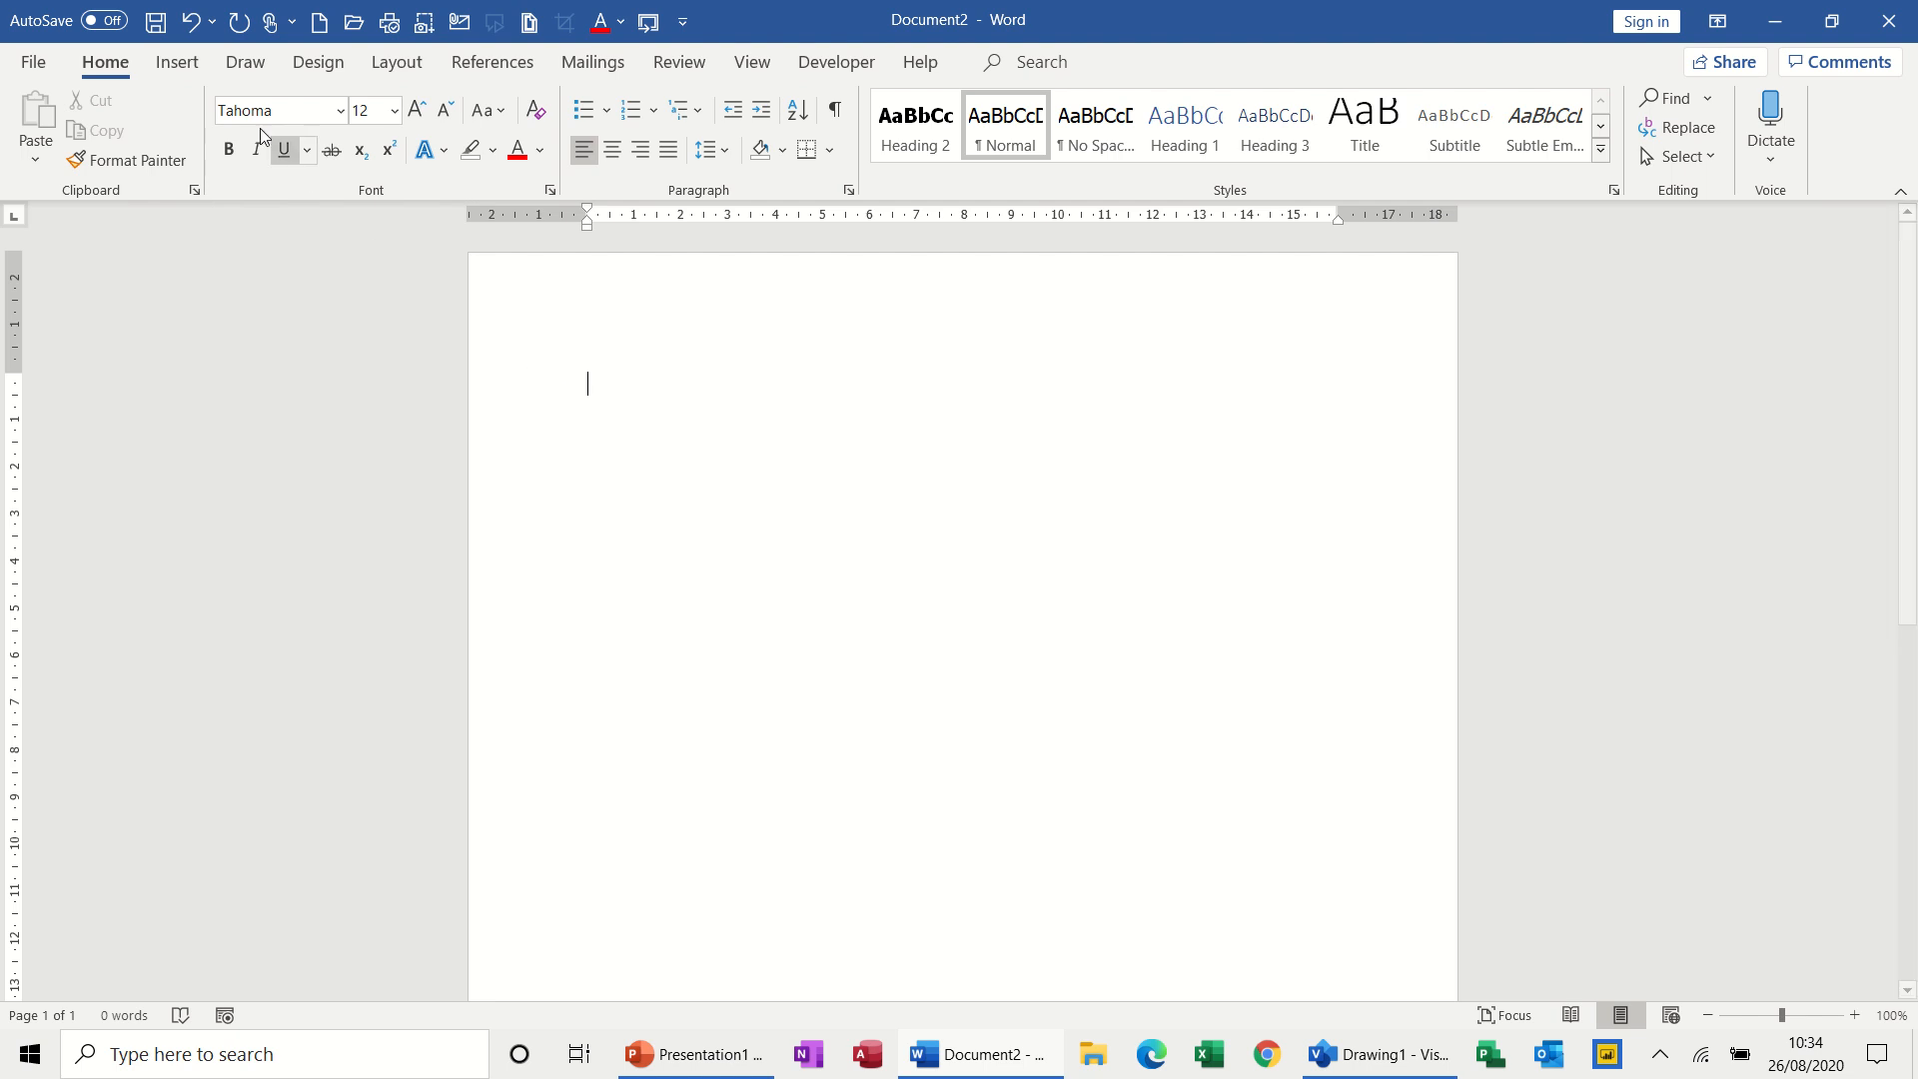
Insert a new Microsoft Visio Drawing object into the empty document
click(177, 62)
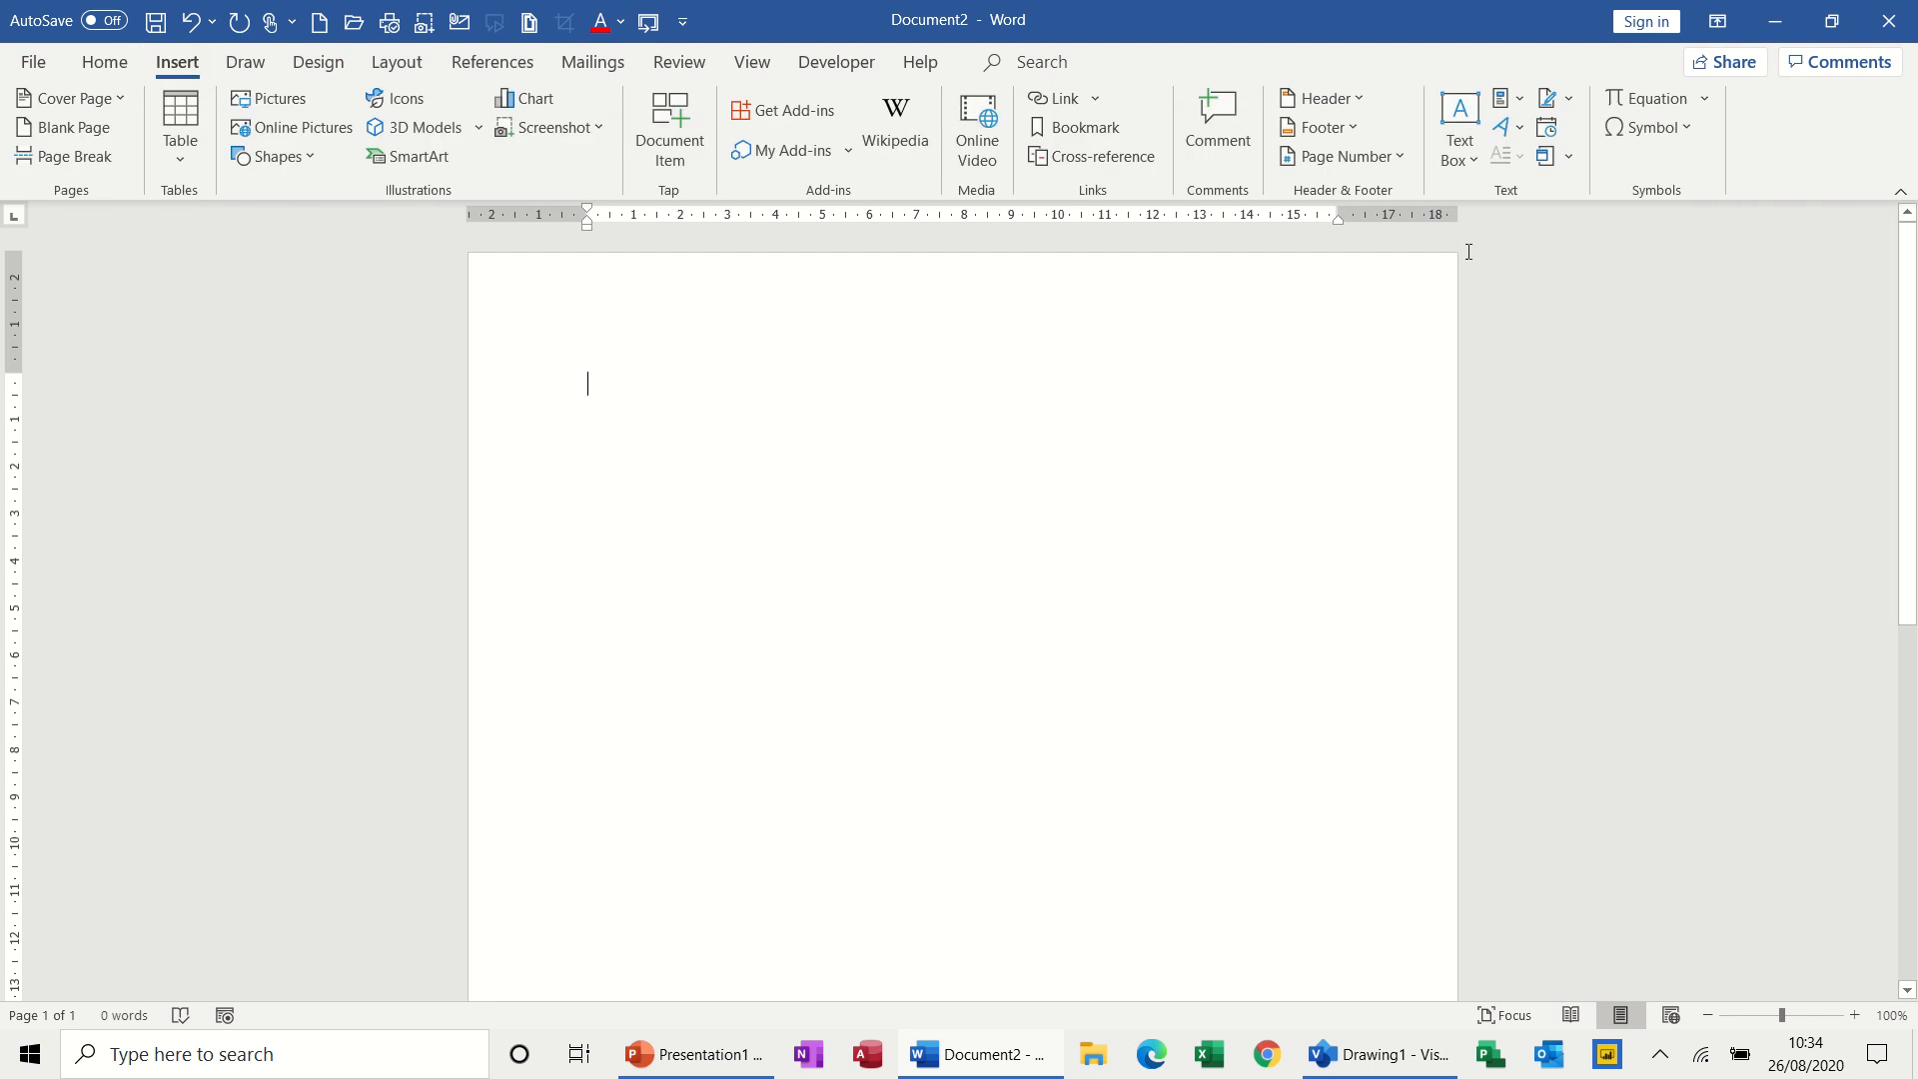
click(1569, 160)
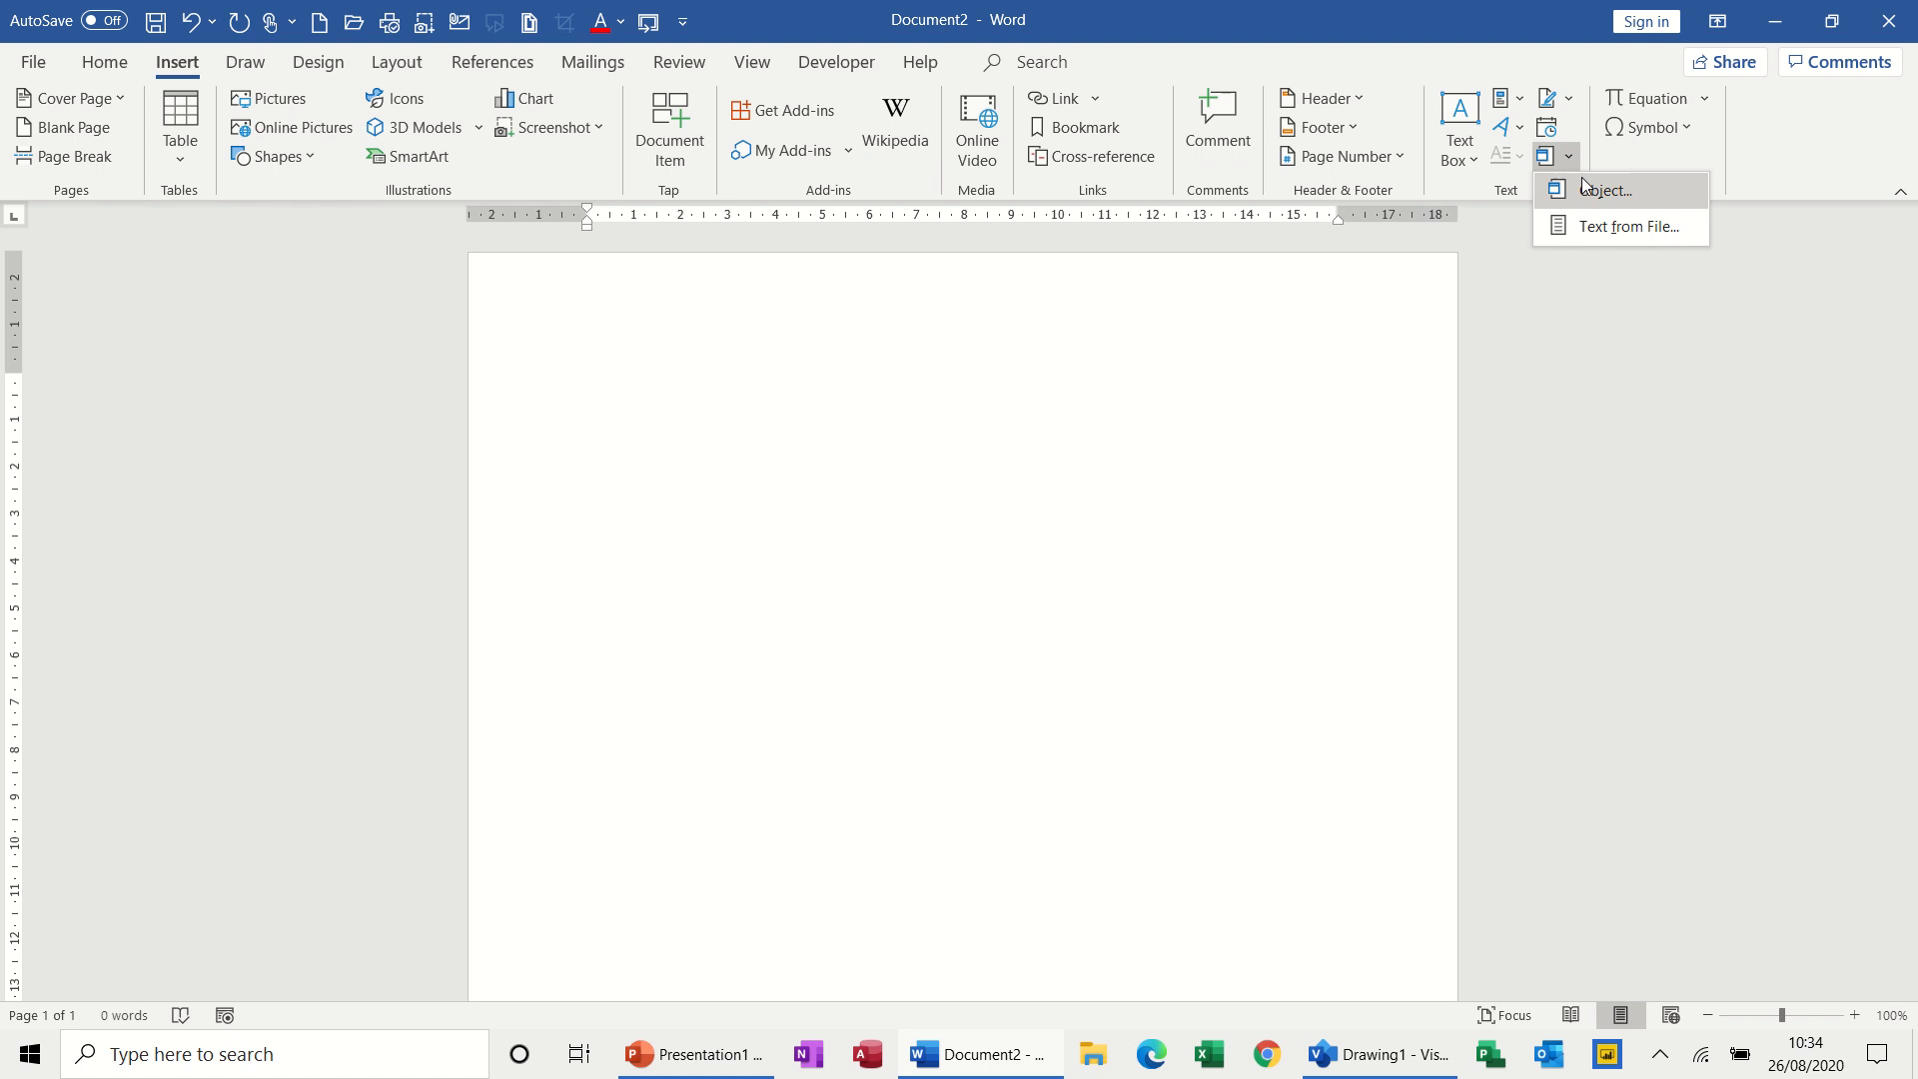
click(1584, 186)
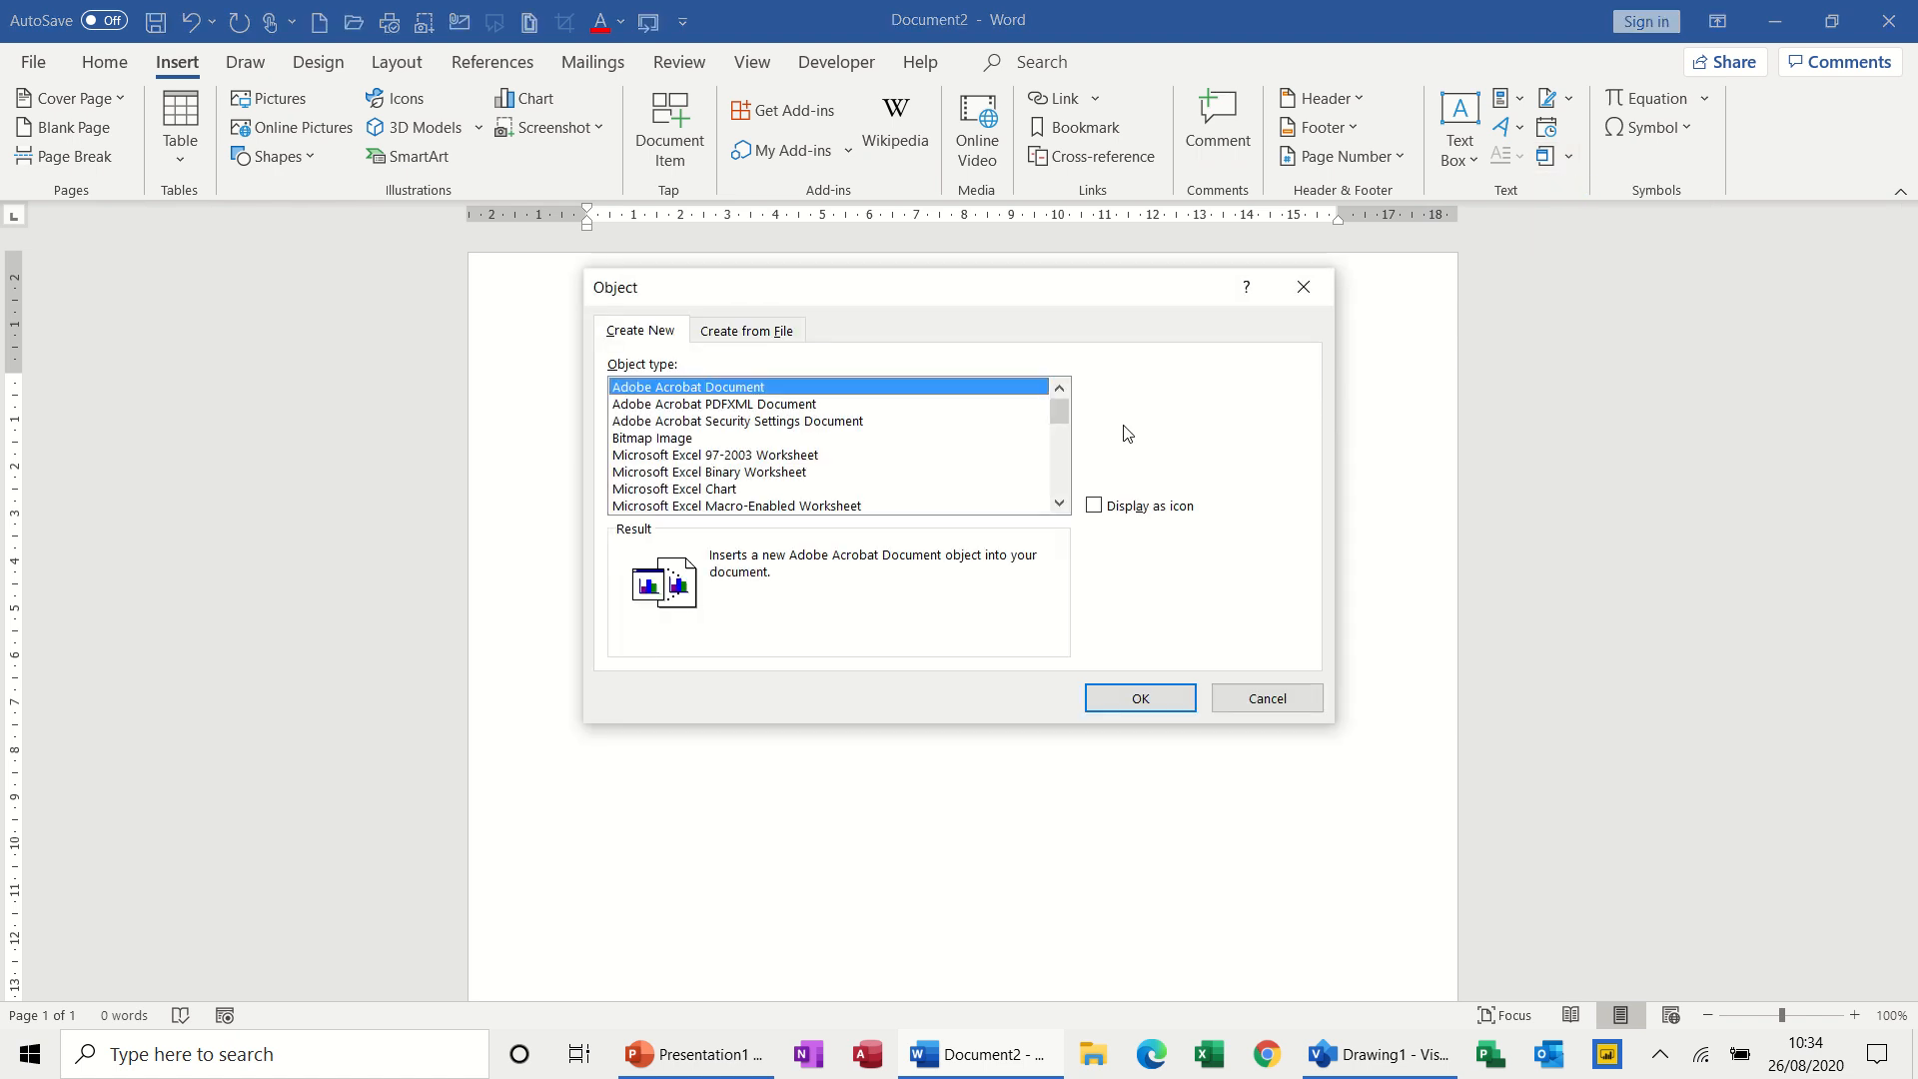
click(771, 332)
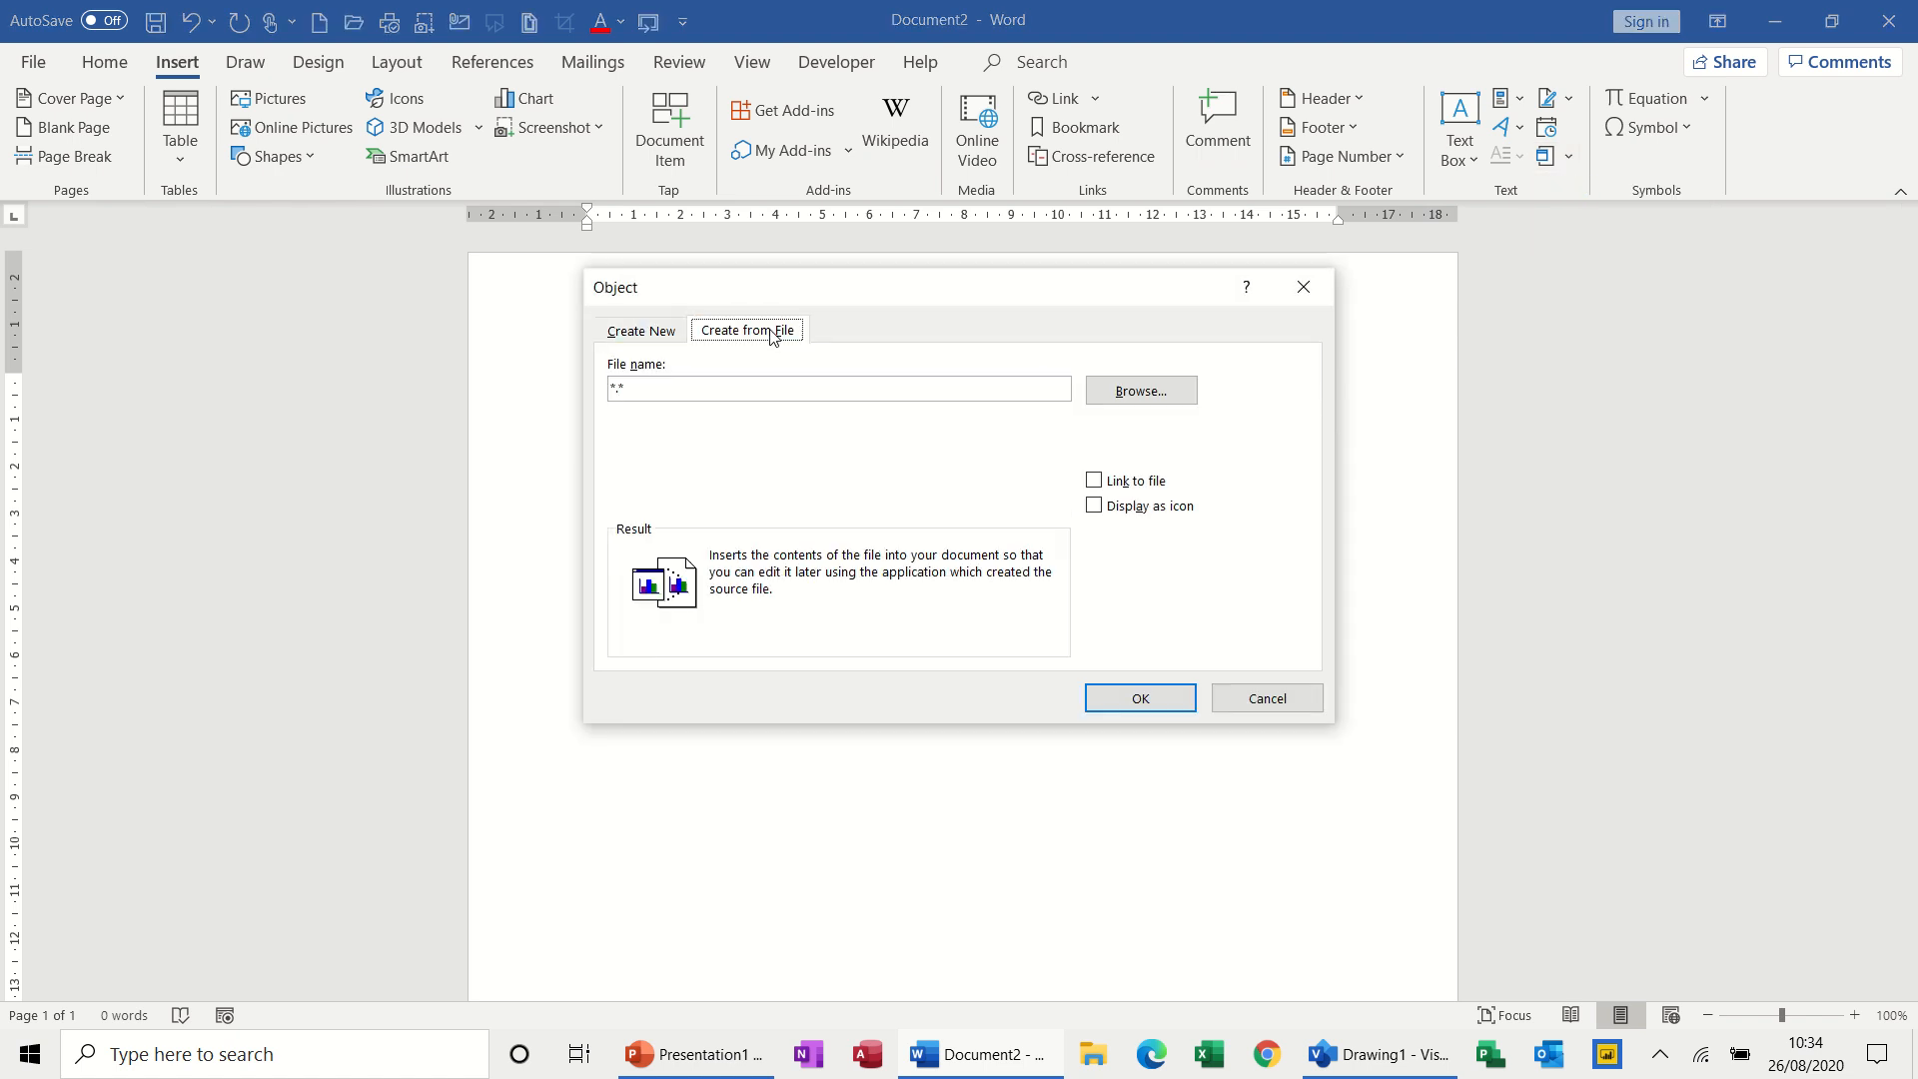
click(671, 338)
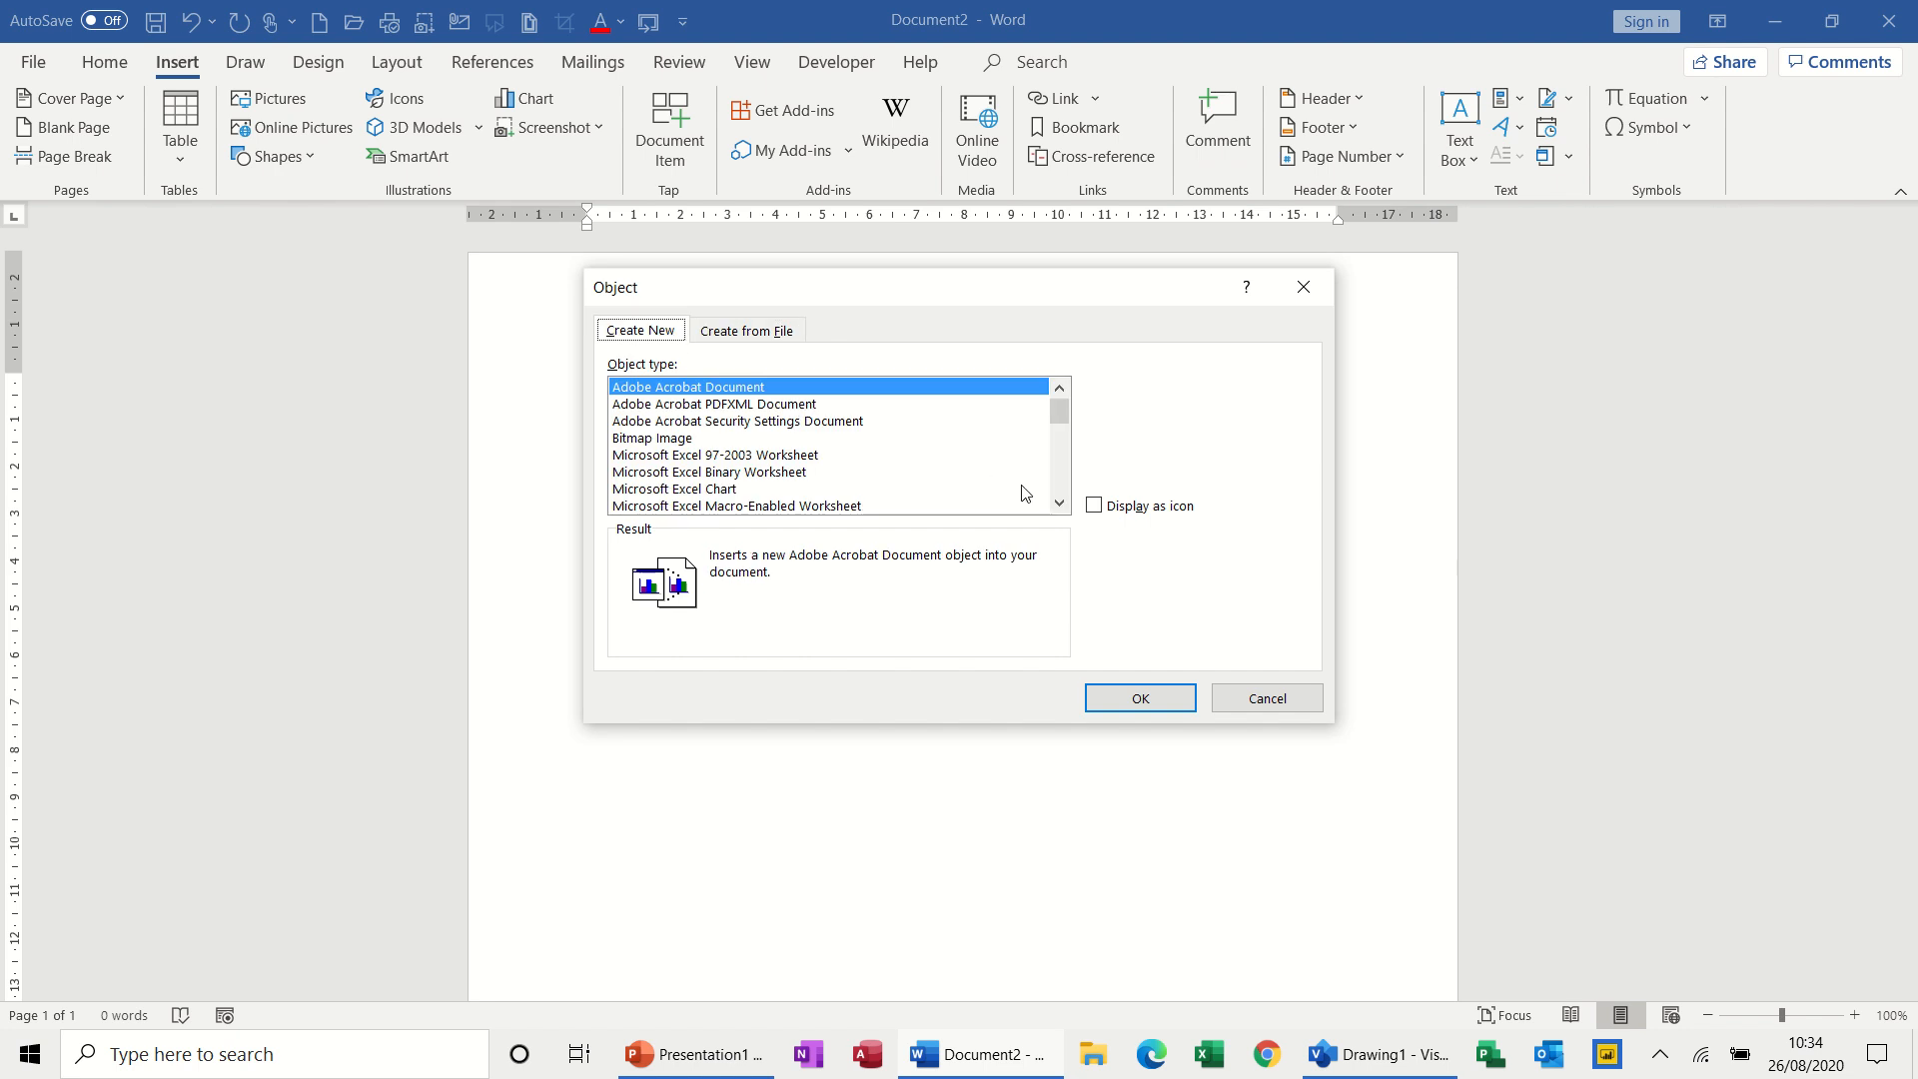
click(1059, 503)
click(1059, 504)
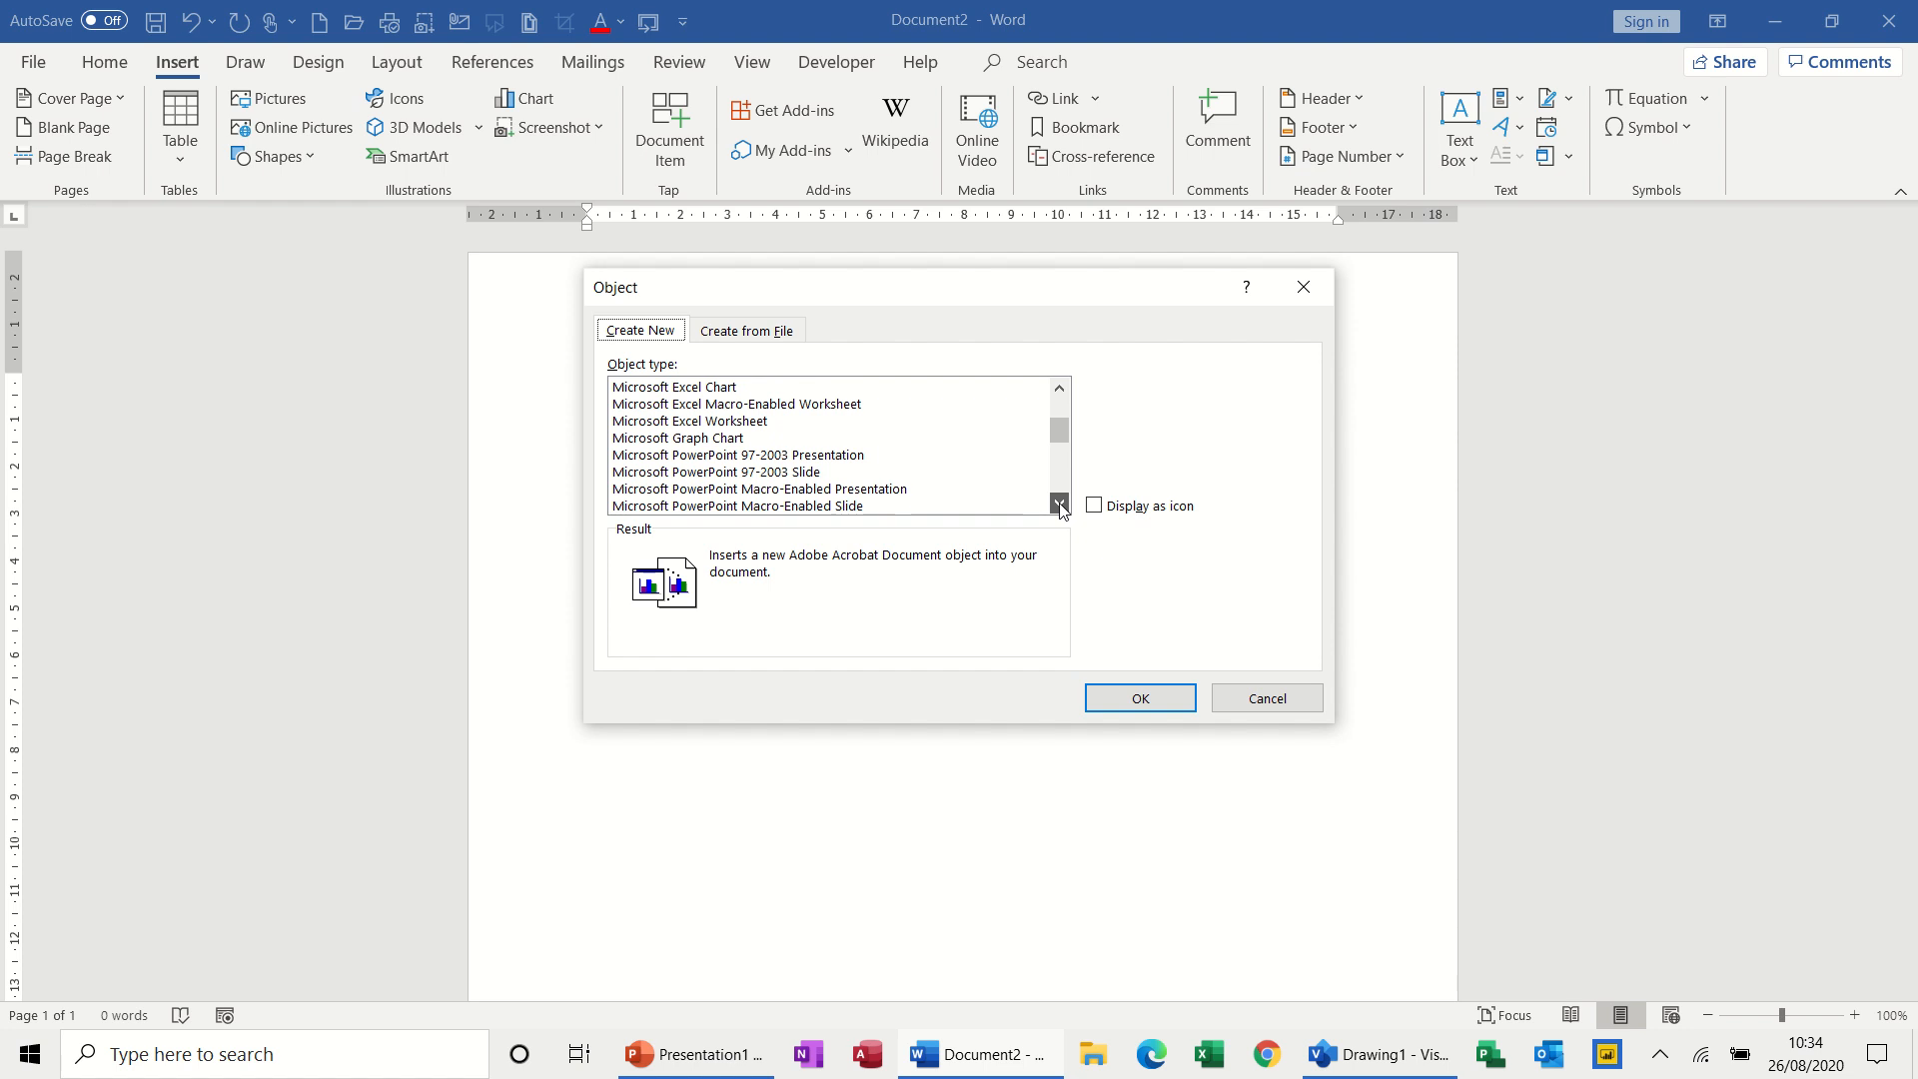
click(1059, 504)
click(1060, 504)
click(1059, 504)
click(1060, 503)
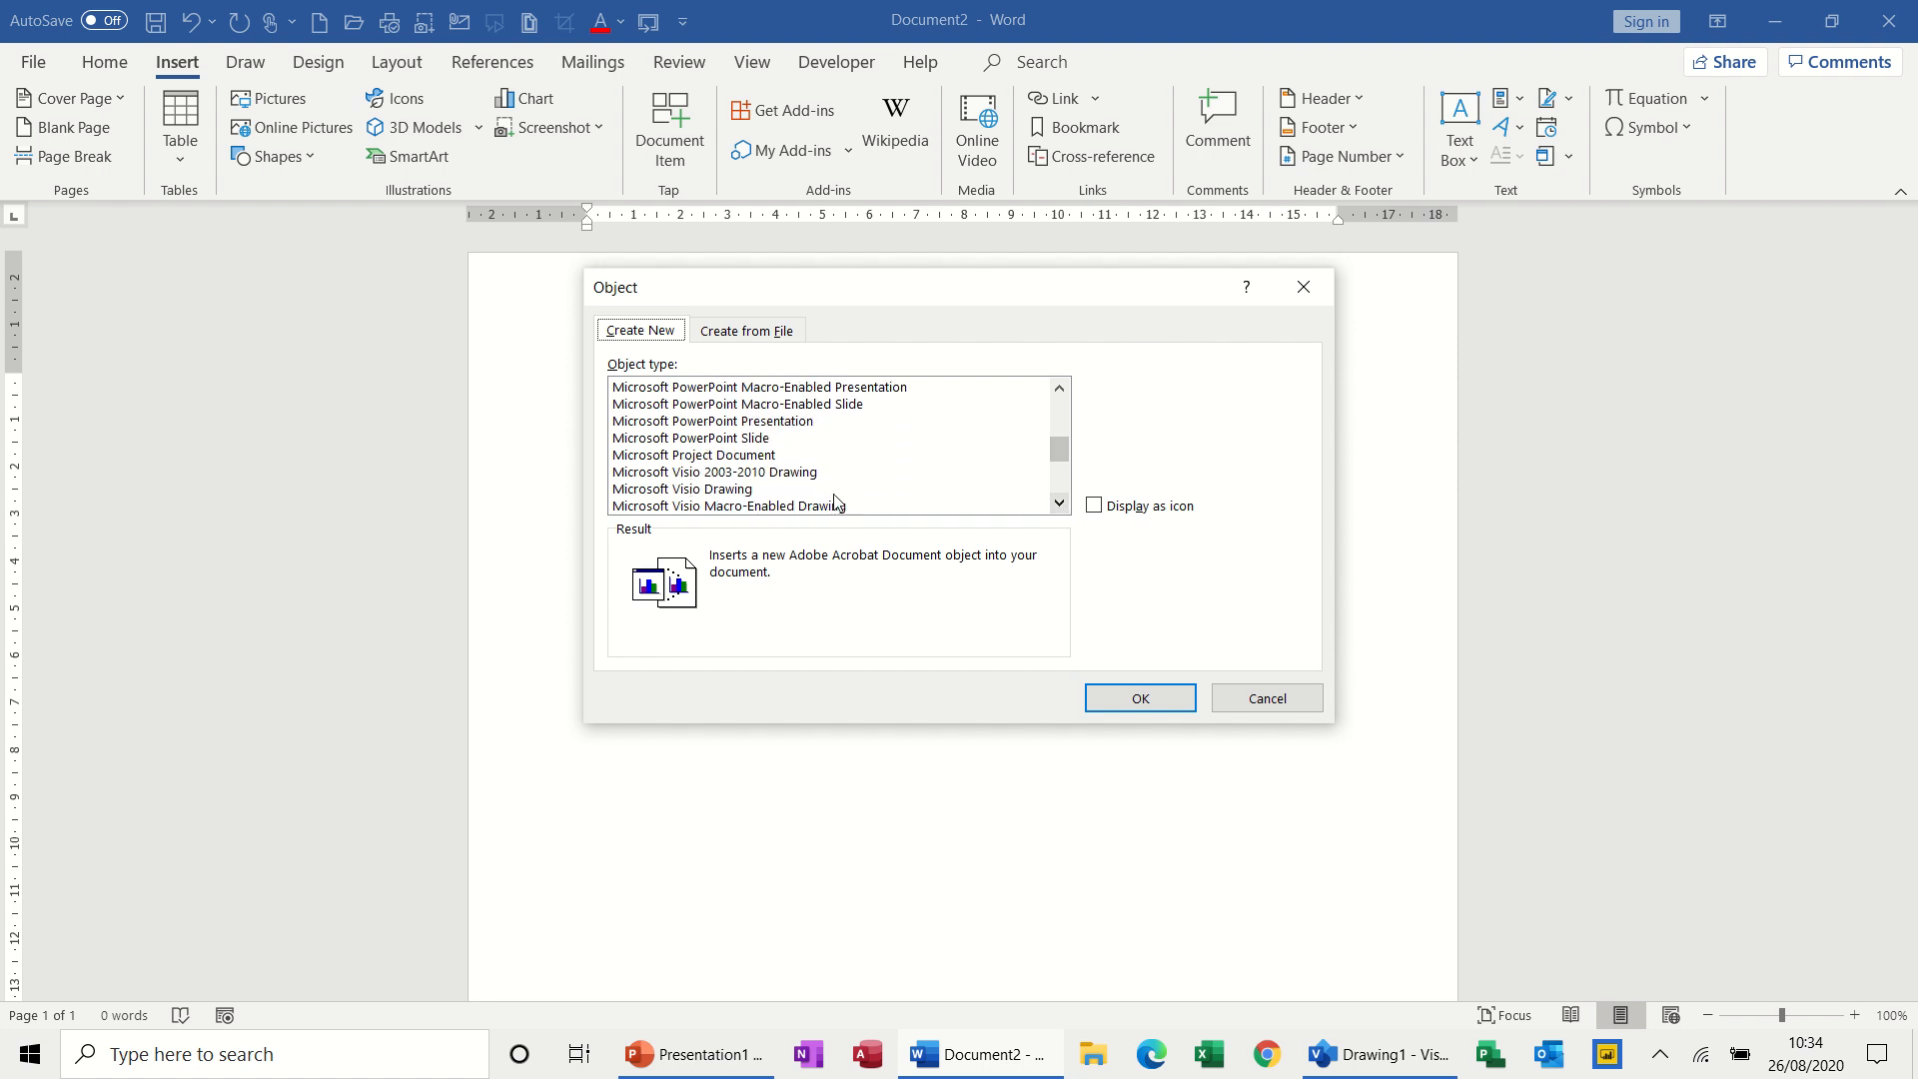
click(677, 489)
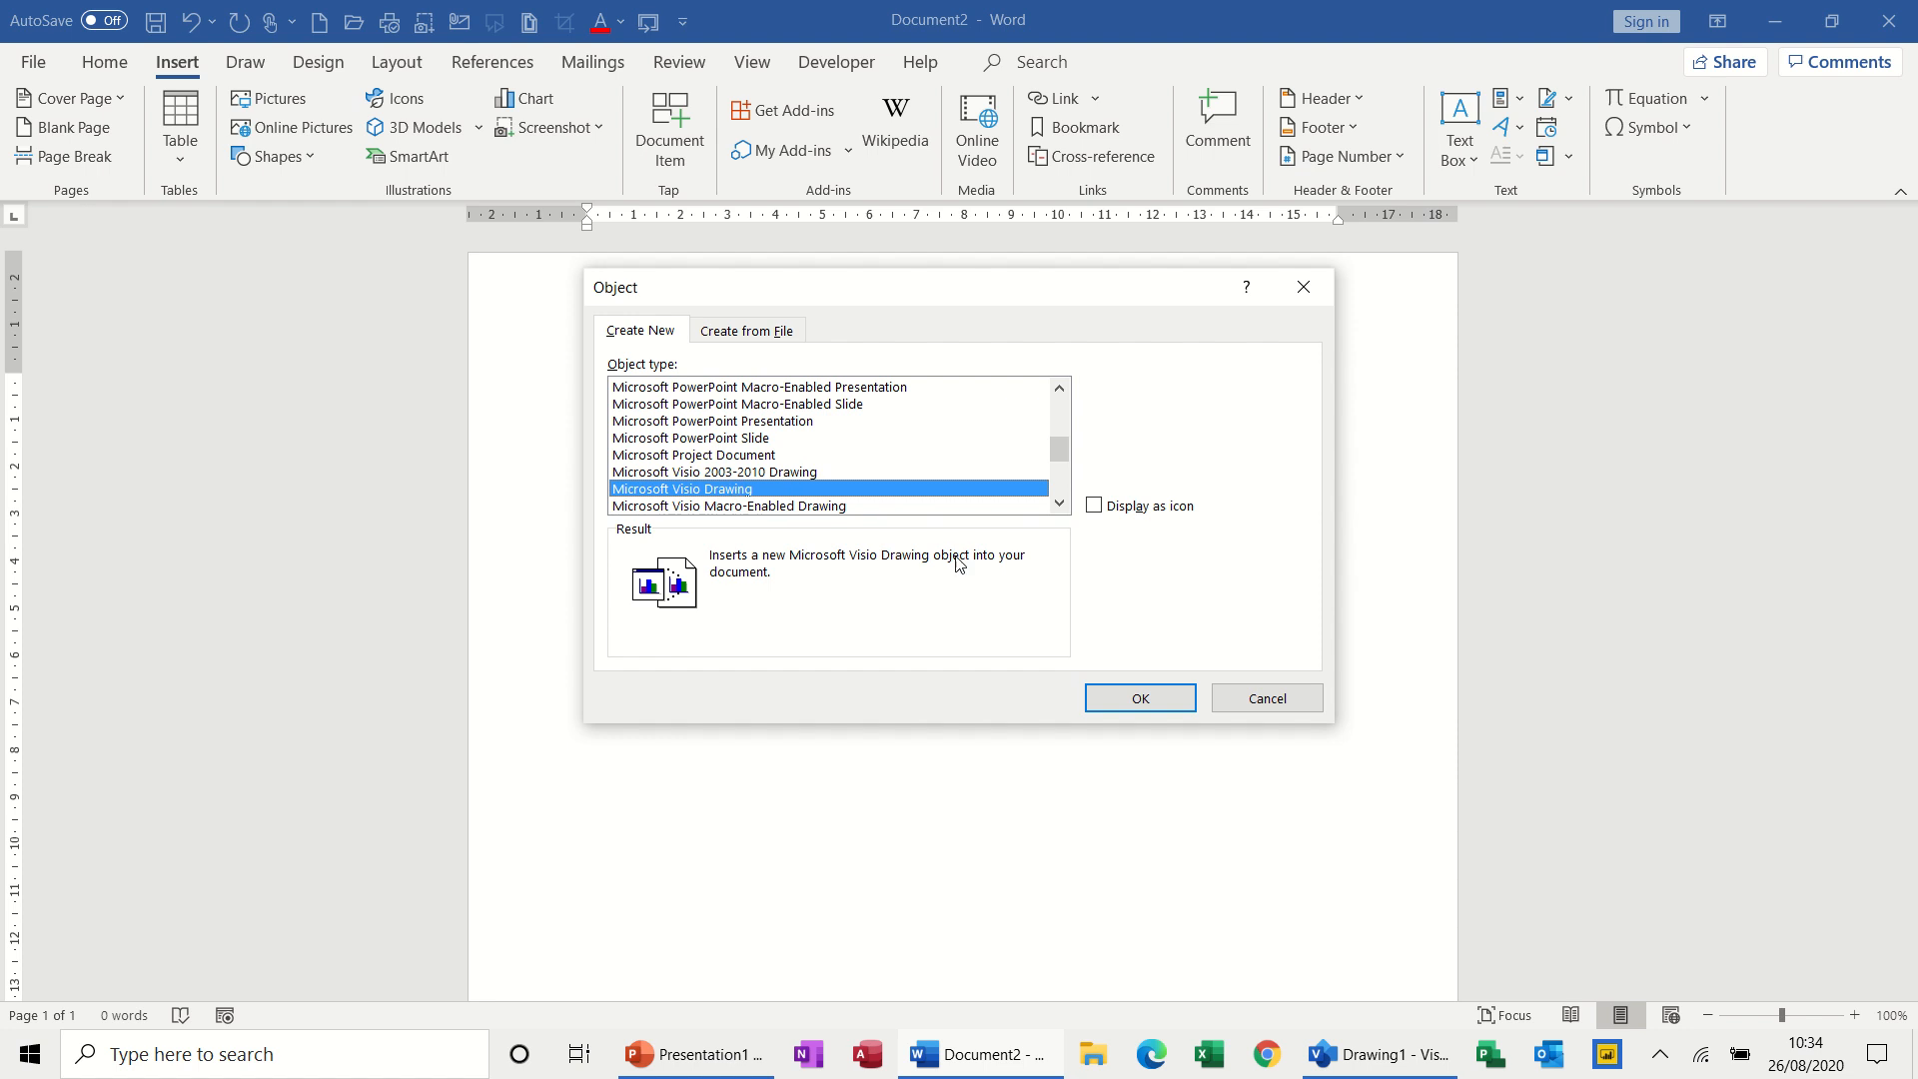
click(1134, 704)
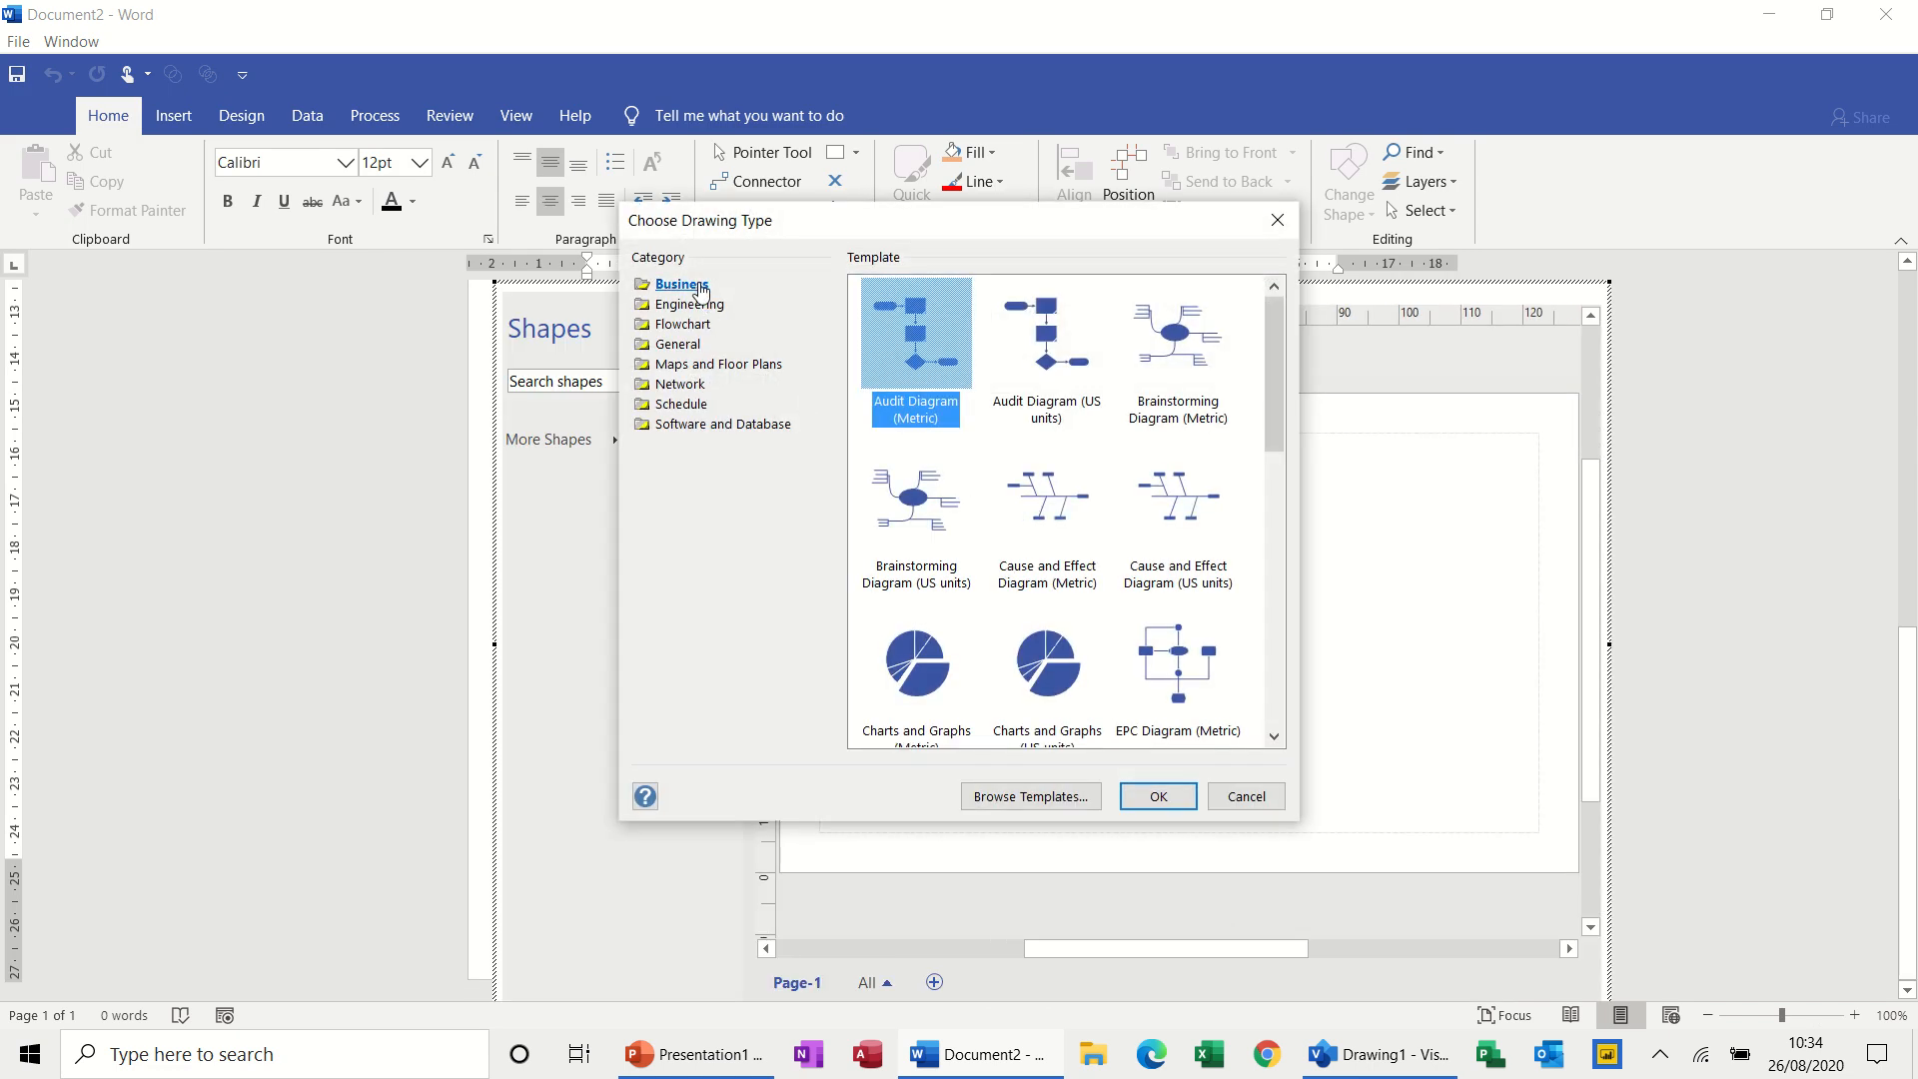
Base the embedded drawing on the Basic Flowchart (Metric) template from the Flowchart category
click(687, 329)
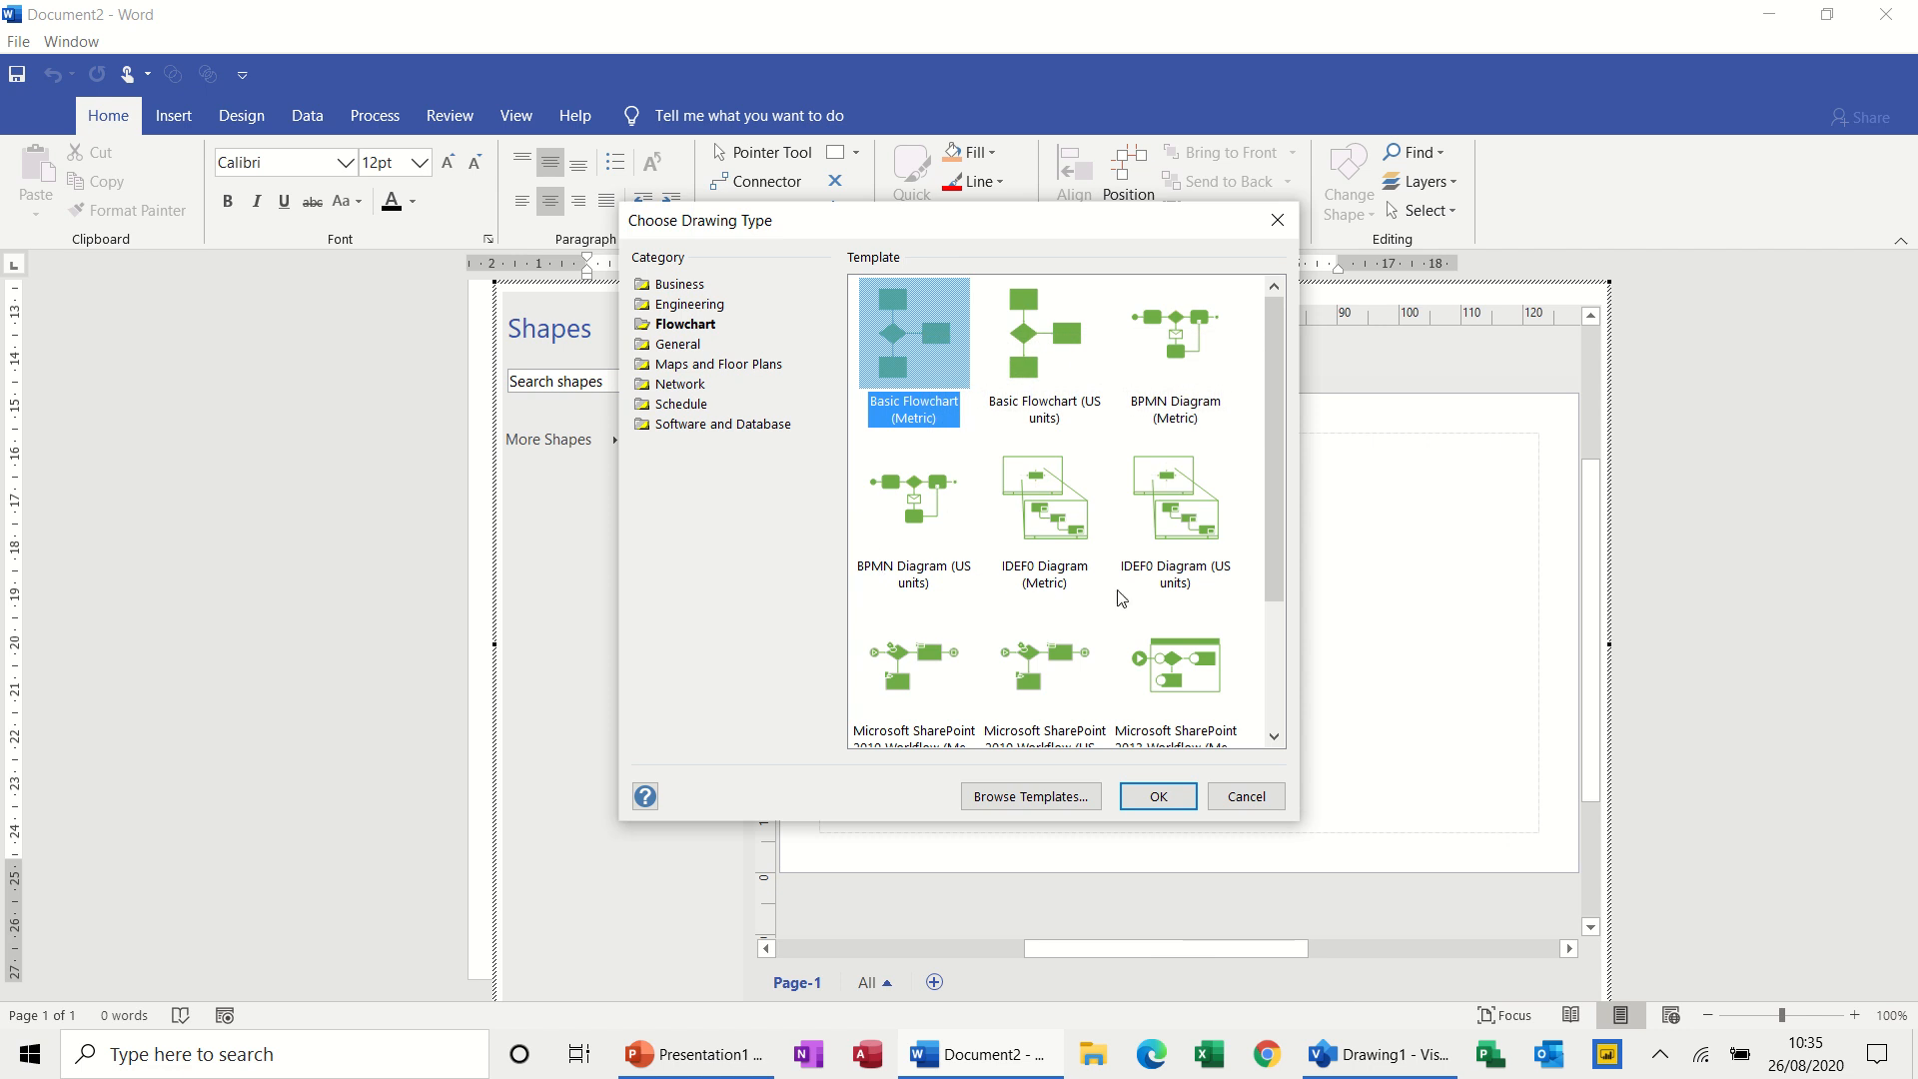
double_click(903, 325)
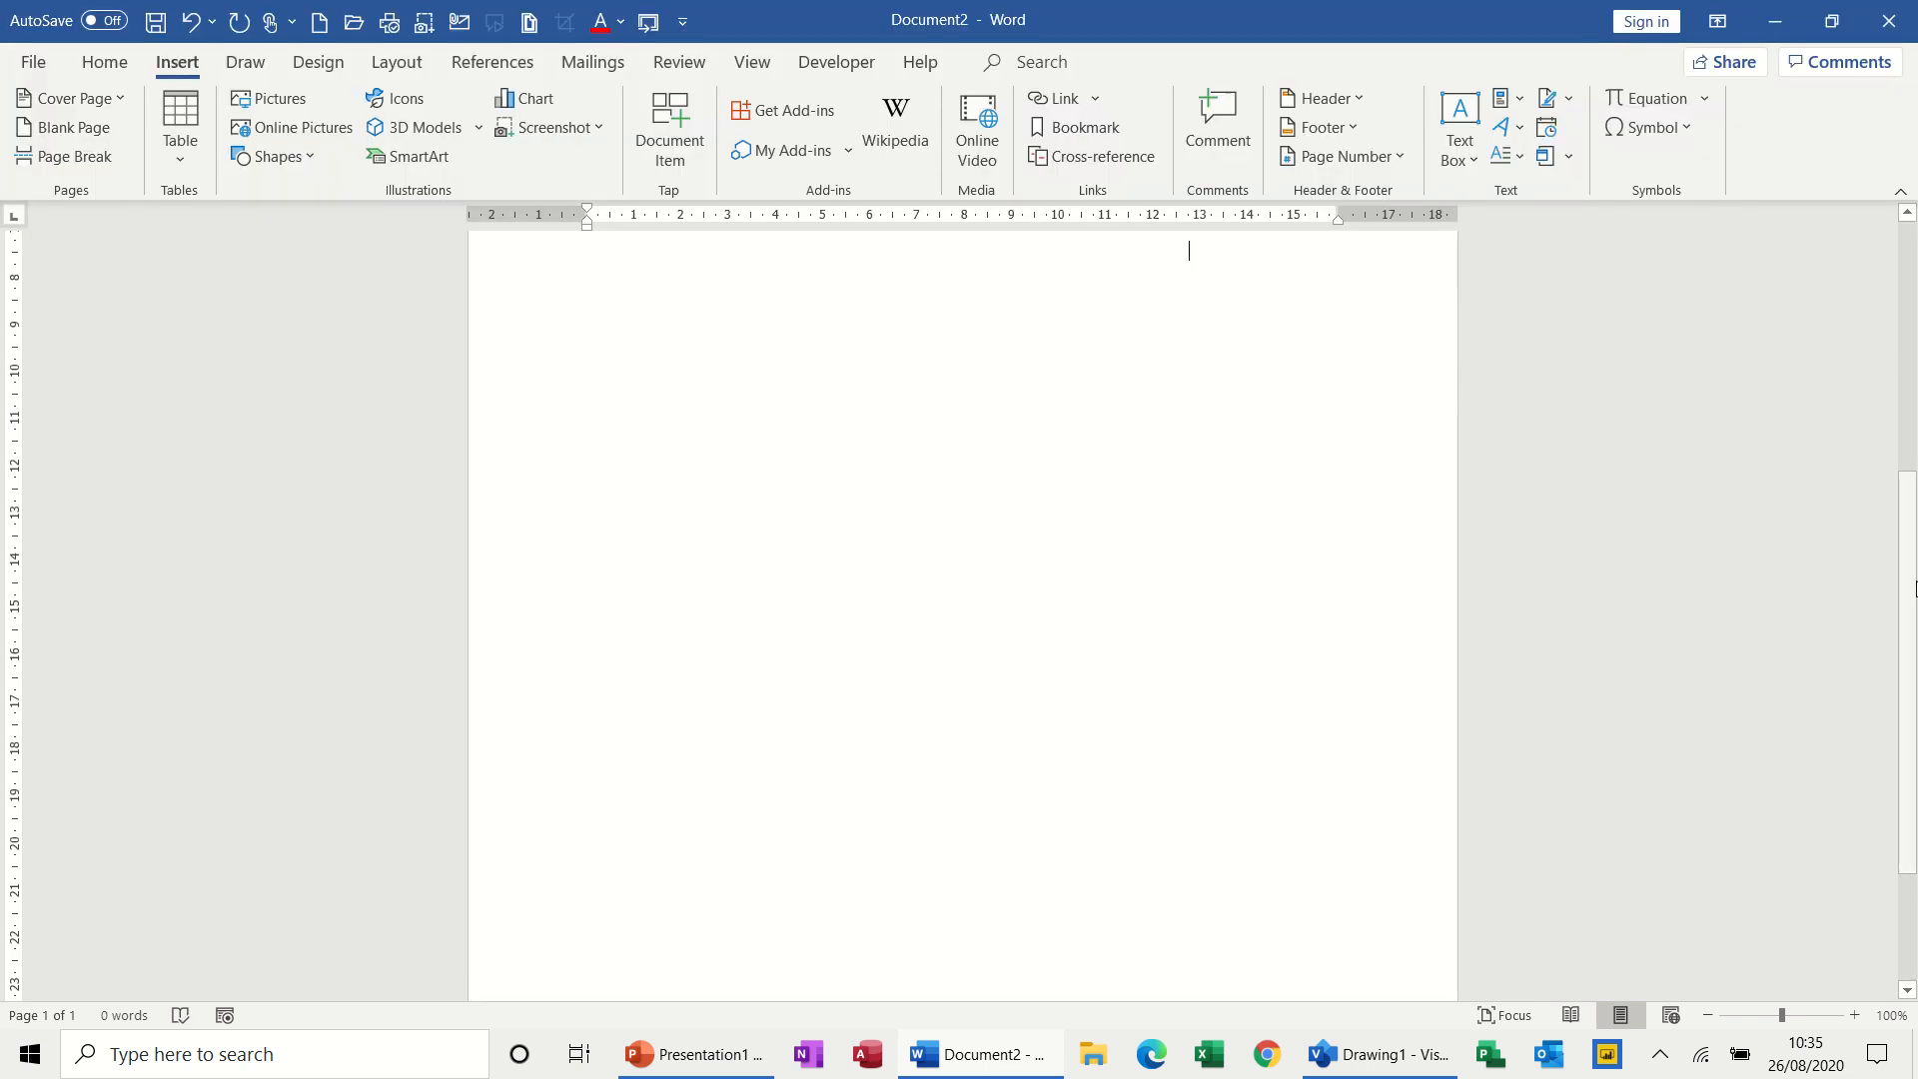
drag(1917, 588, 1917, 342)
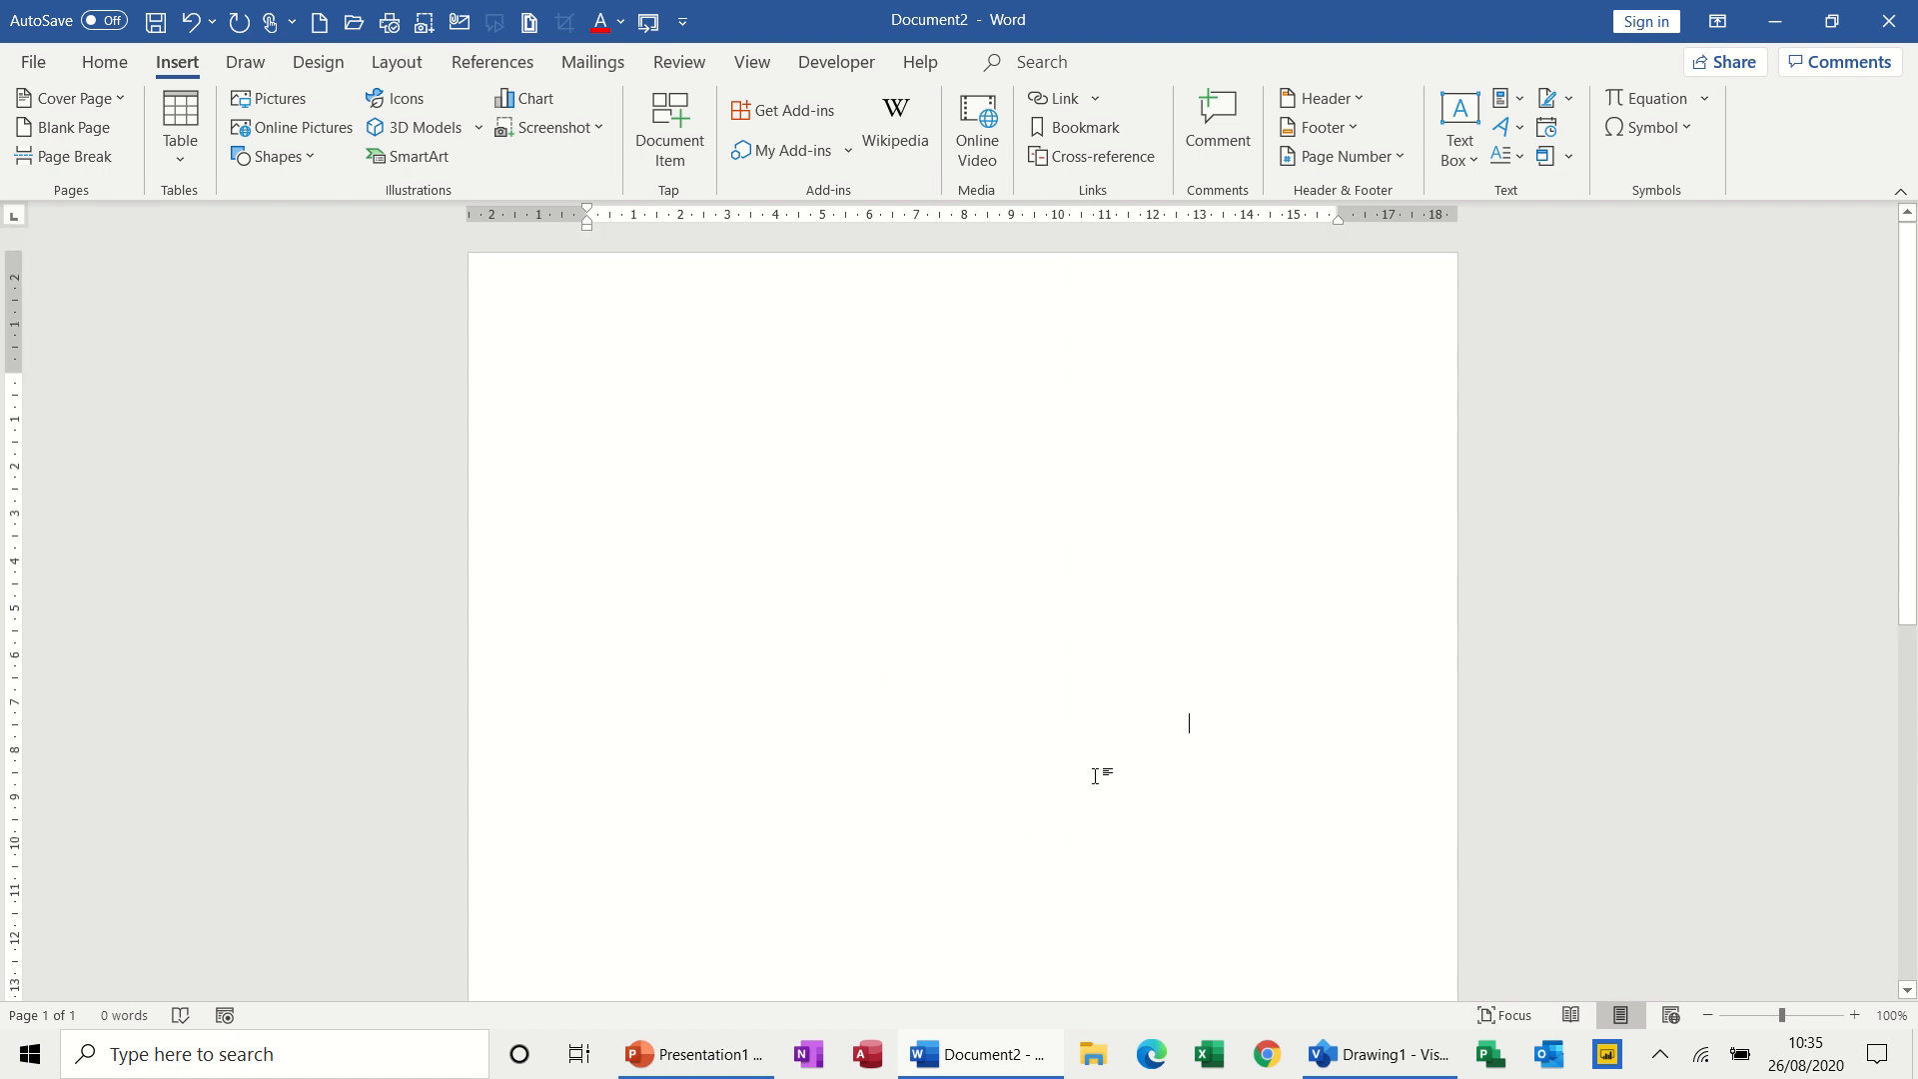
Switch to the separate Visio window, cancel its open Save As dialog, and return to the Word document
click(1325, 1063)
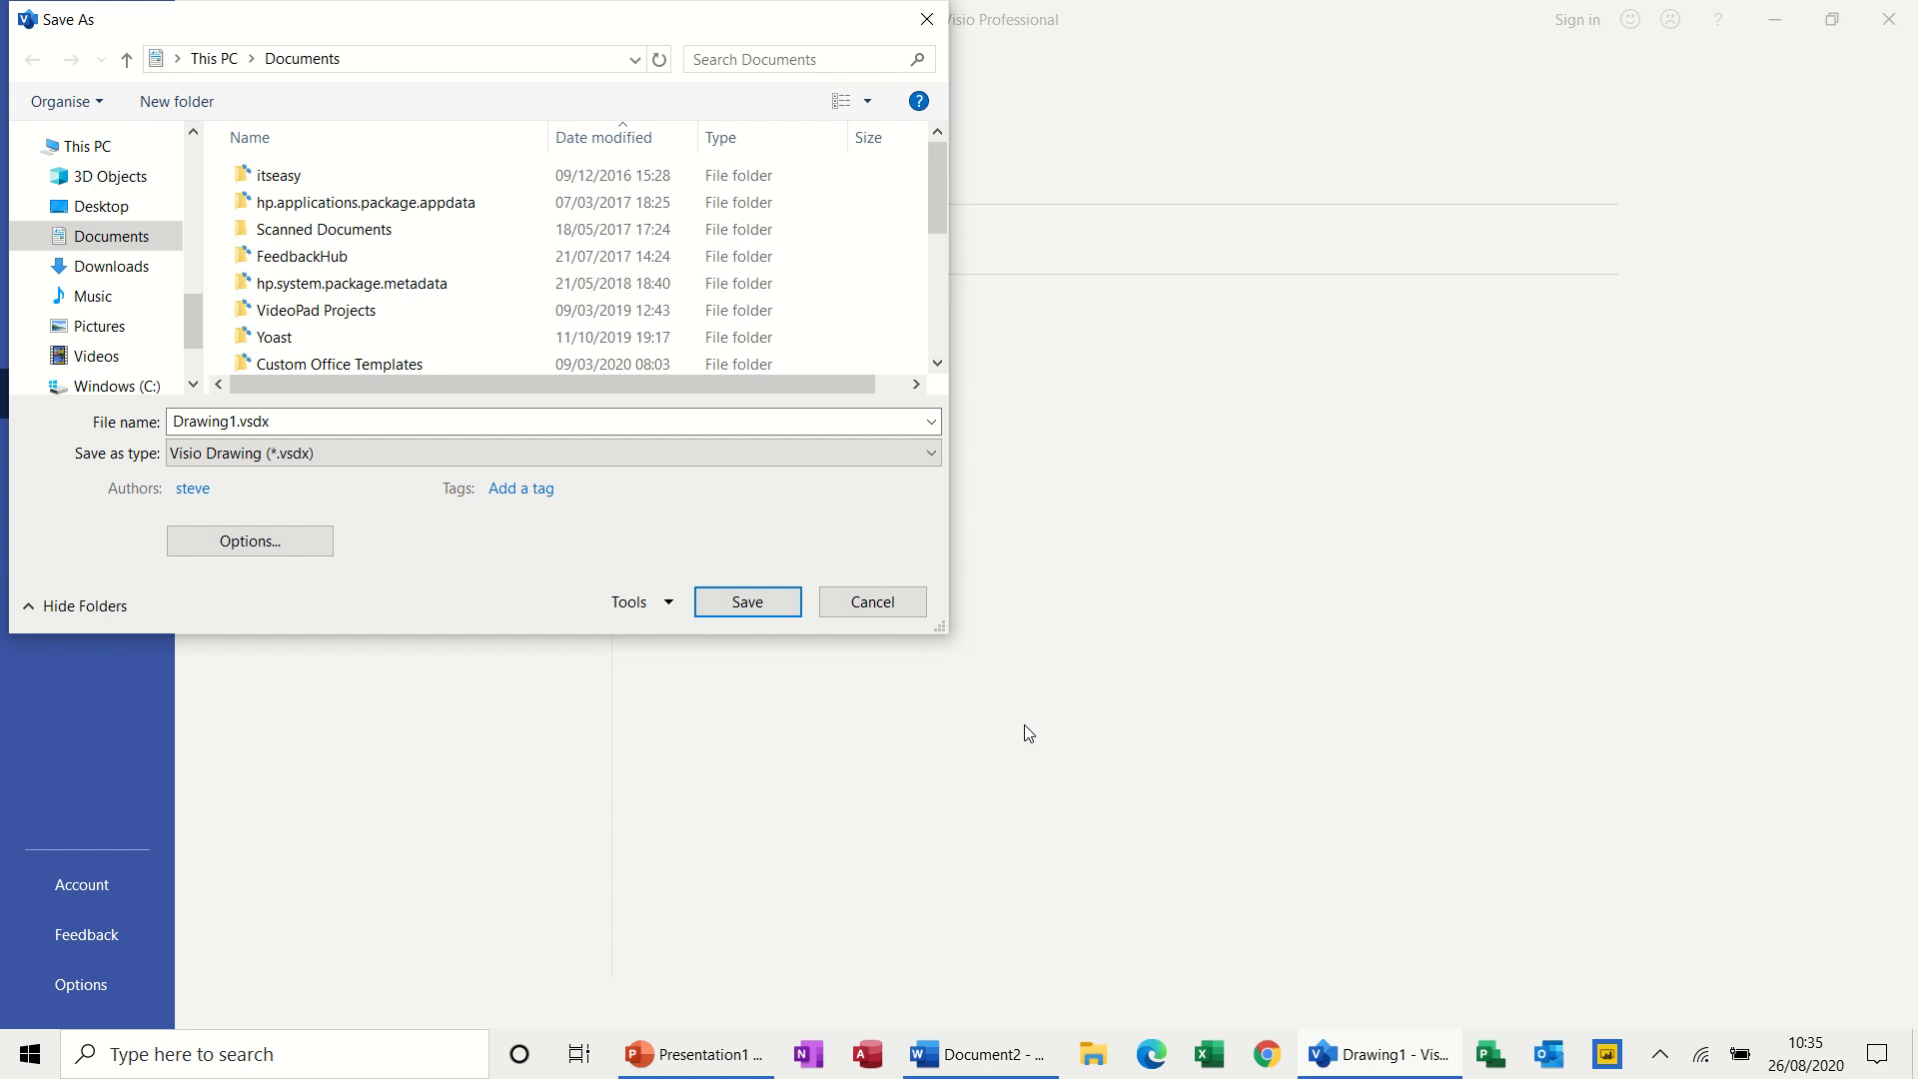
click(904, 604)
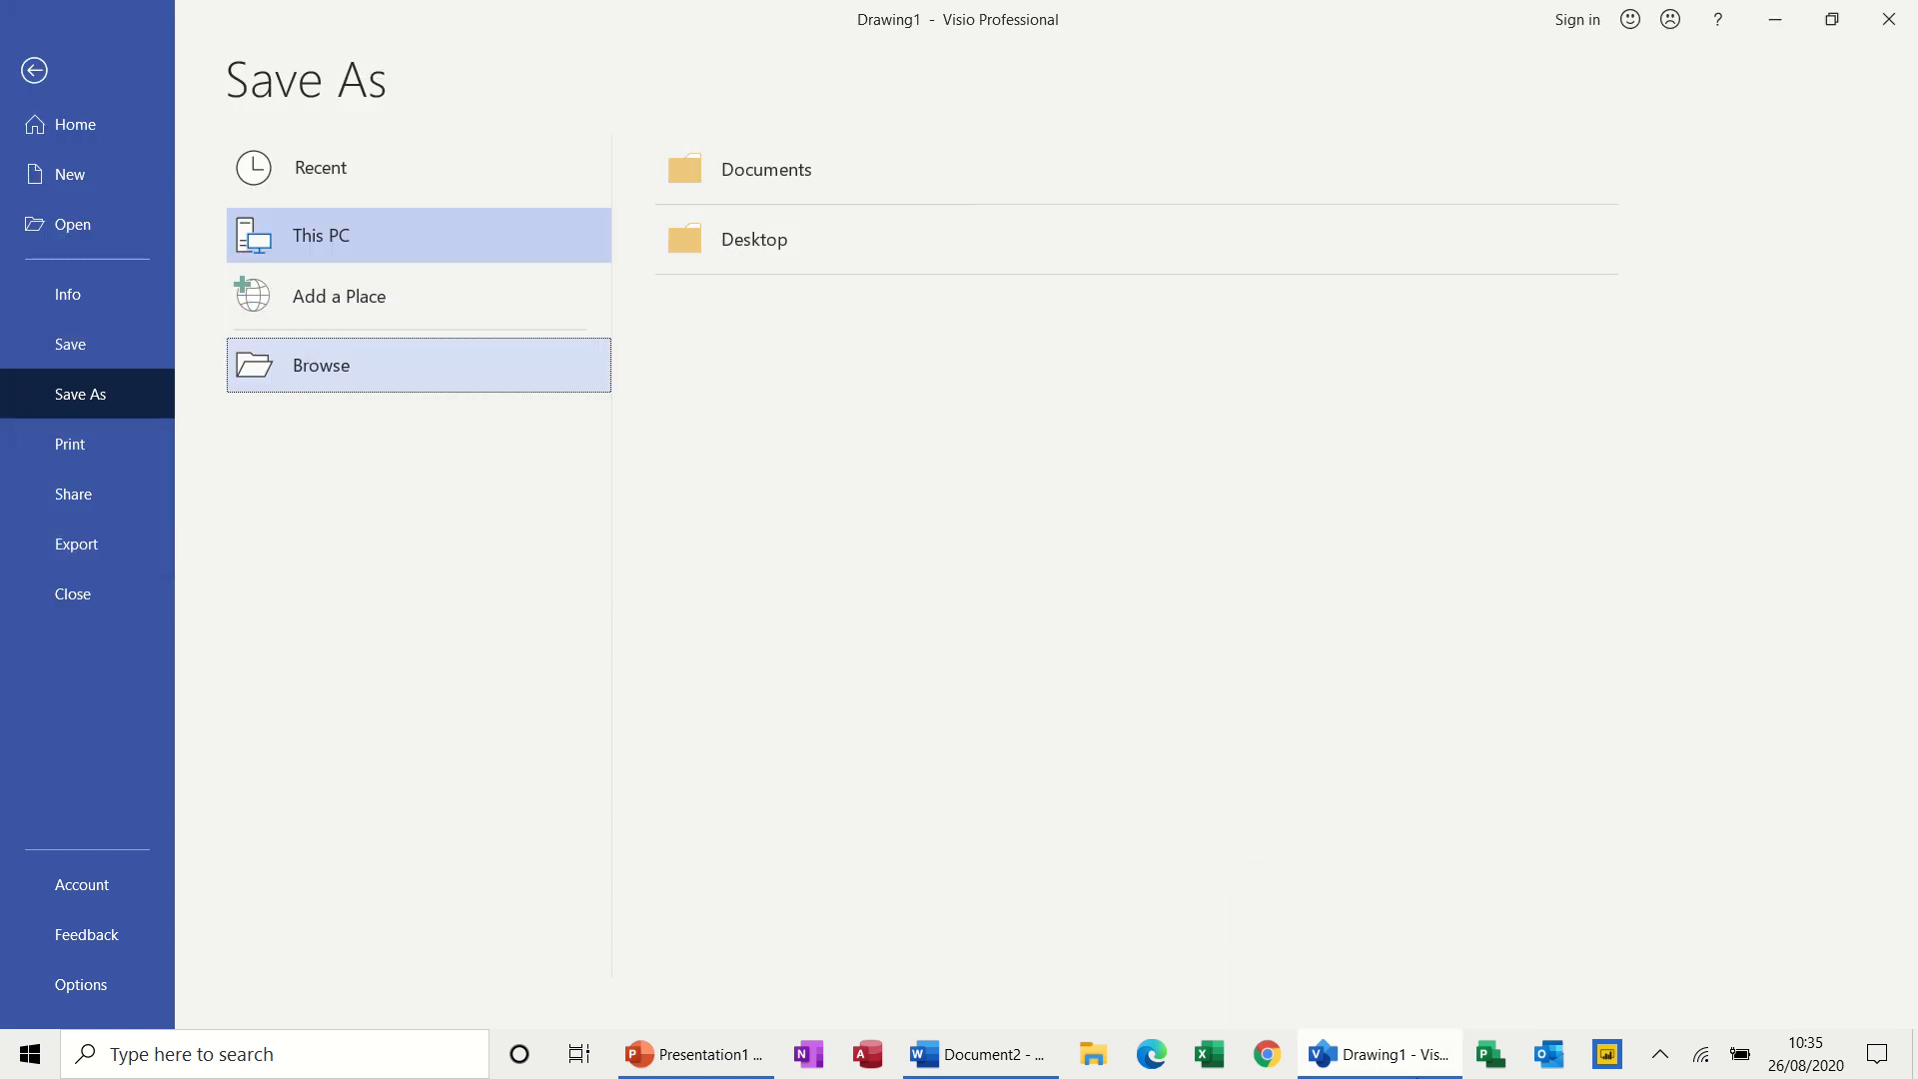
click(979, 1054)
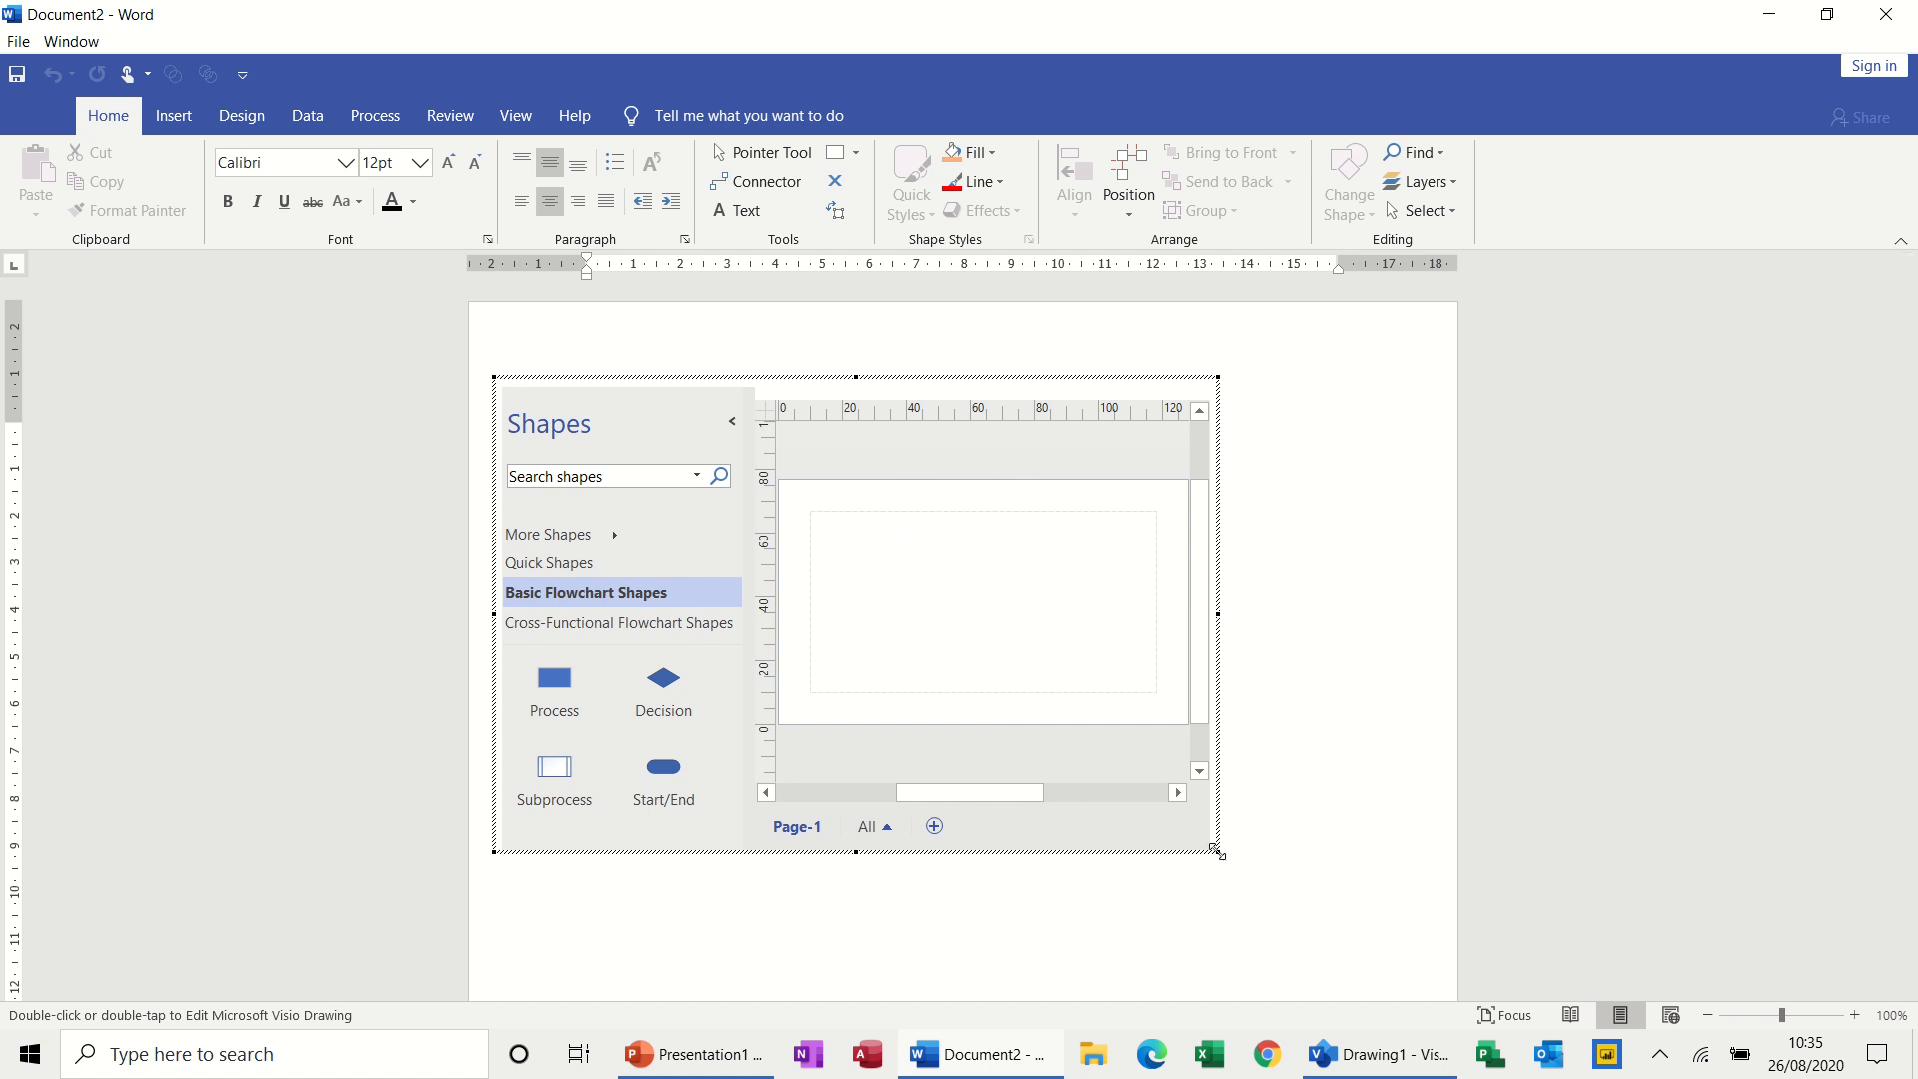
Enlarge the embedded drawing frame and place a Process shape near the page's upper centre with a connected Decision shape below it
drag(1218, 851, 1331, 950)
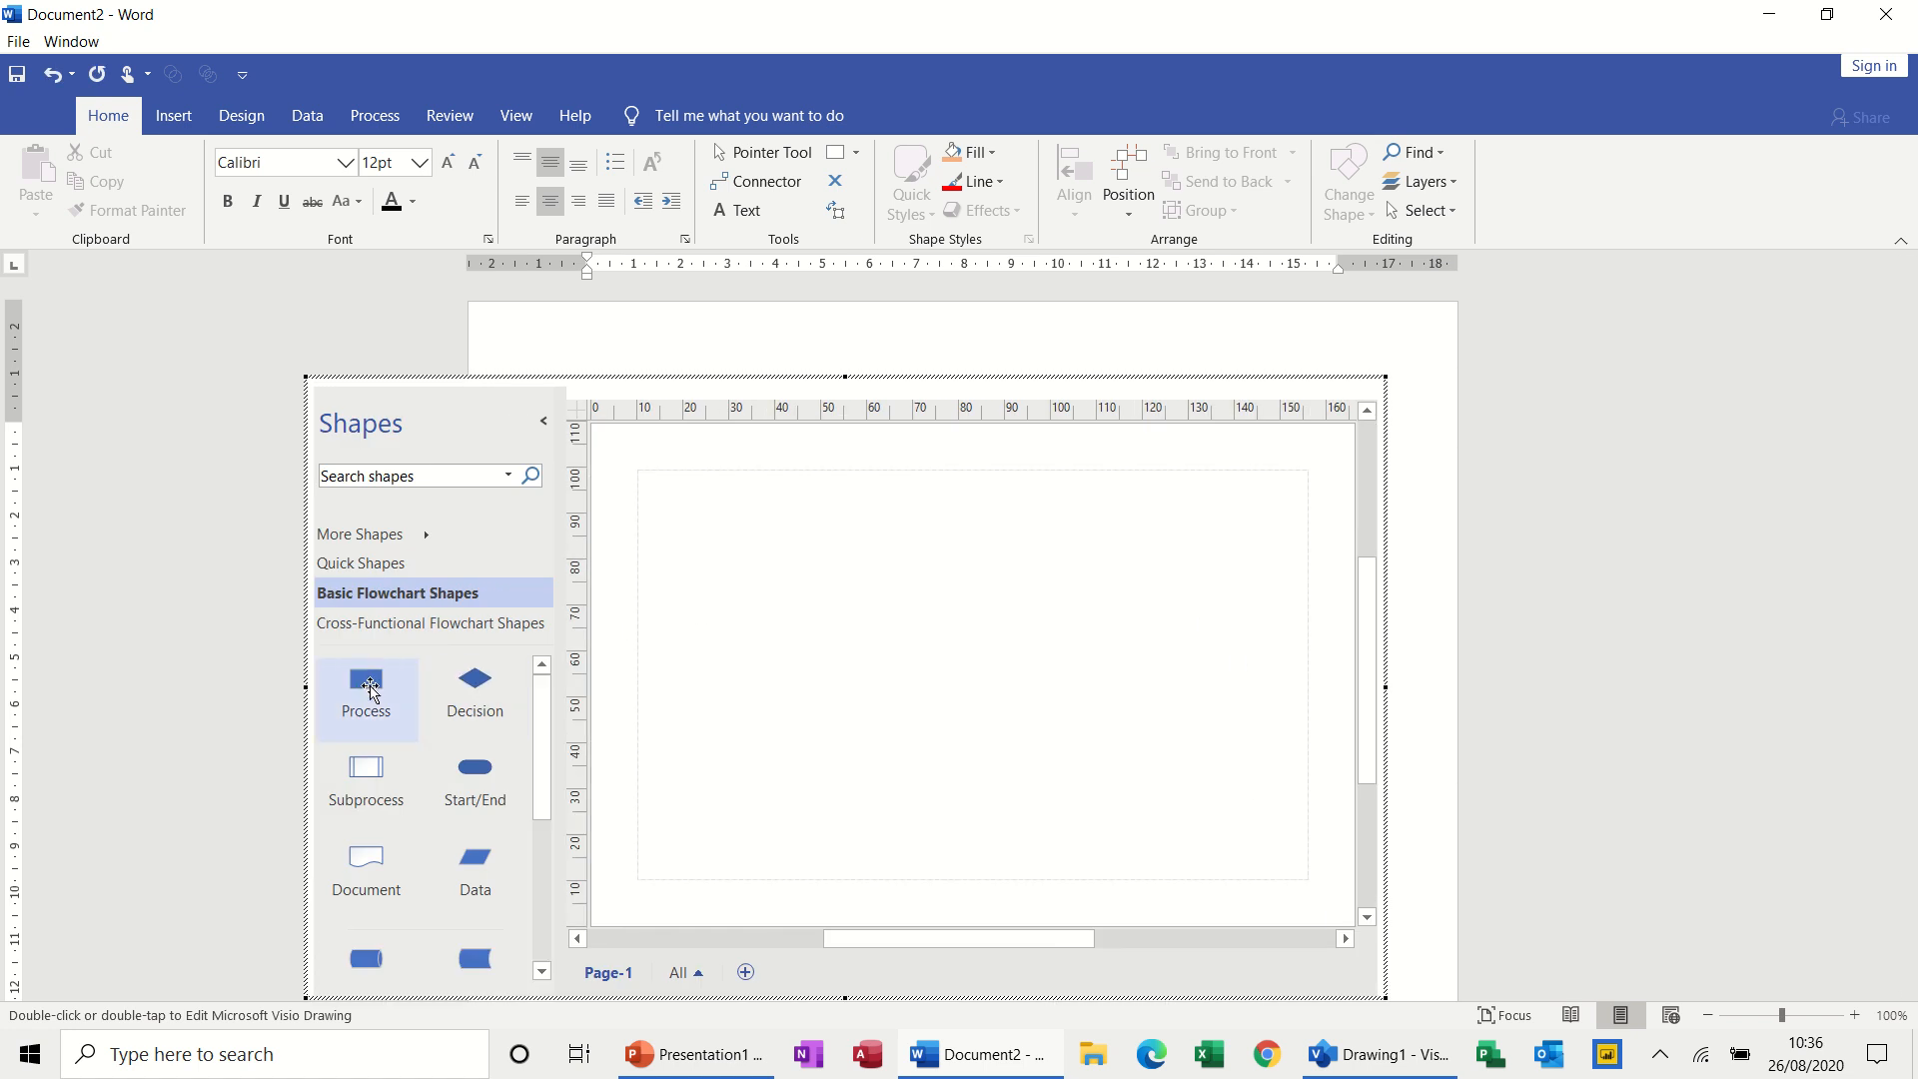
drag(369, 689, 948, 535)
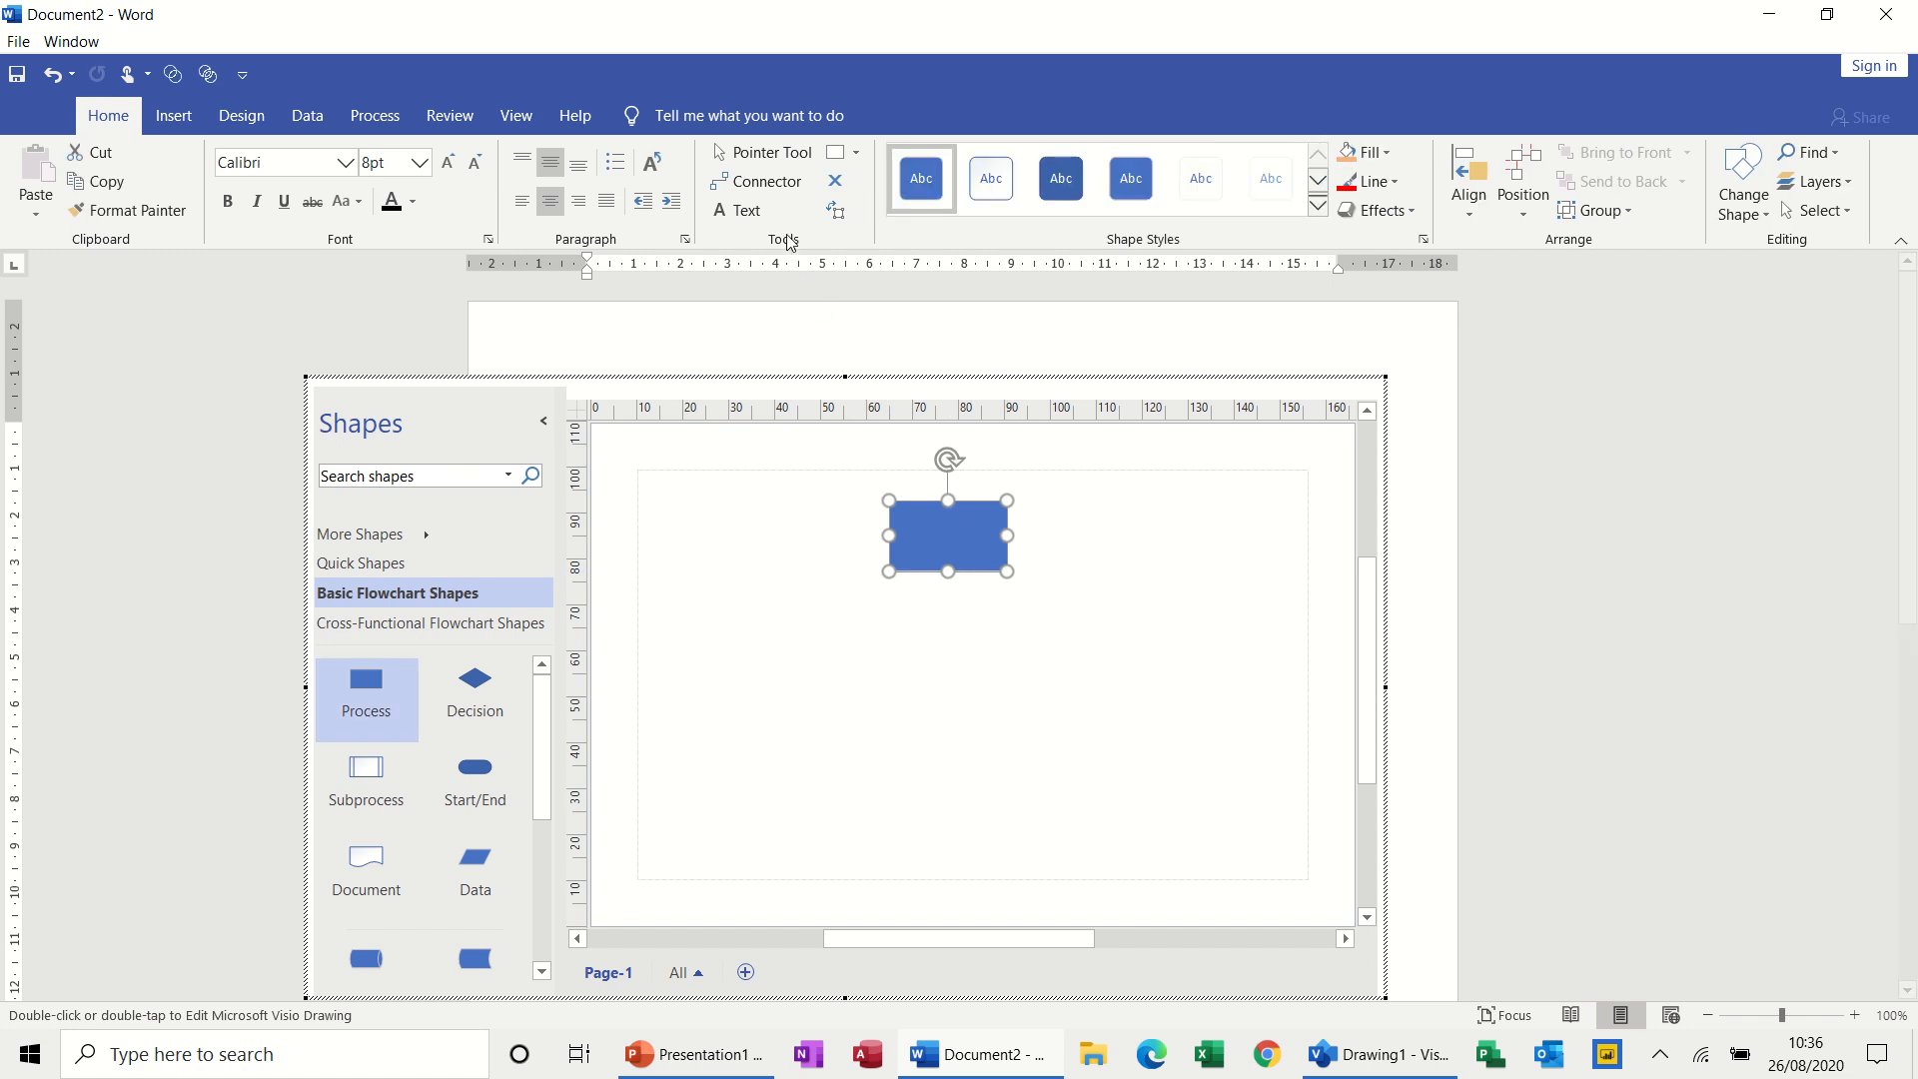
click(764, 187)
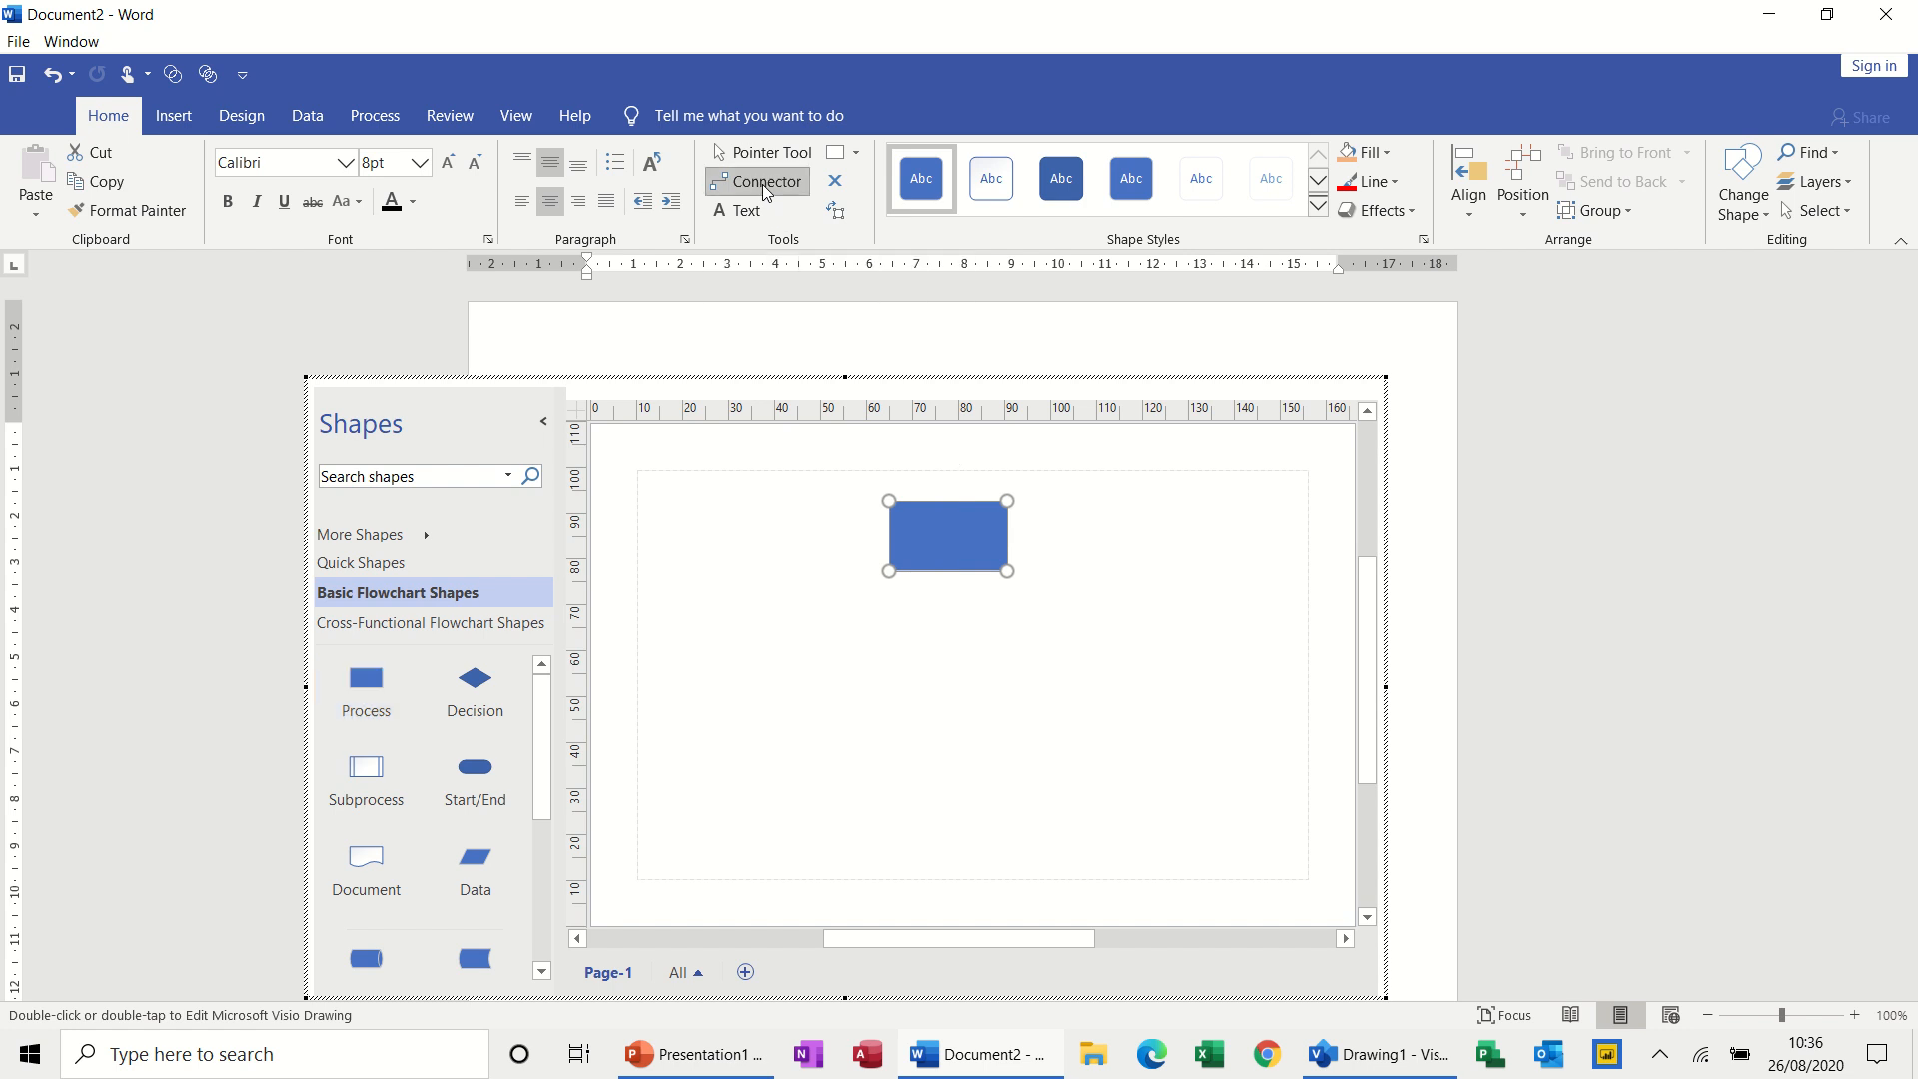
drag(478, 715, 946, 662)
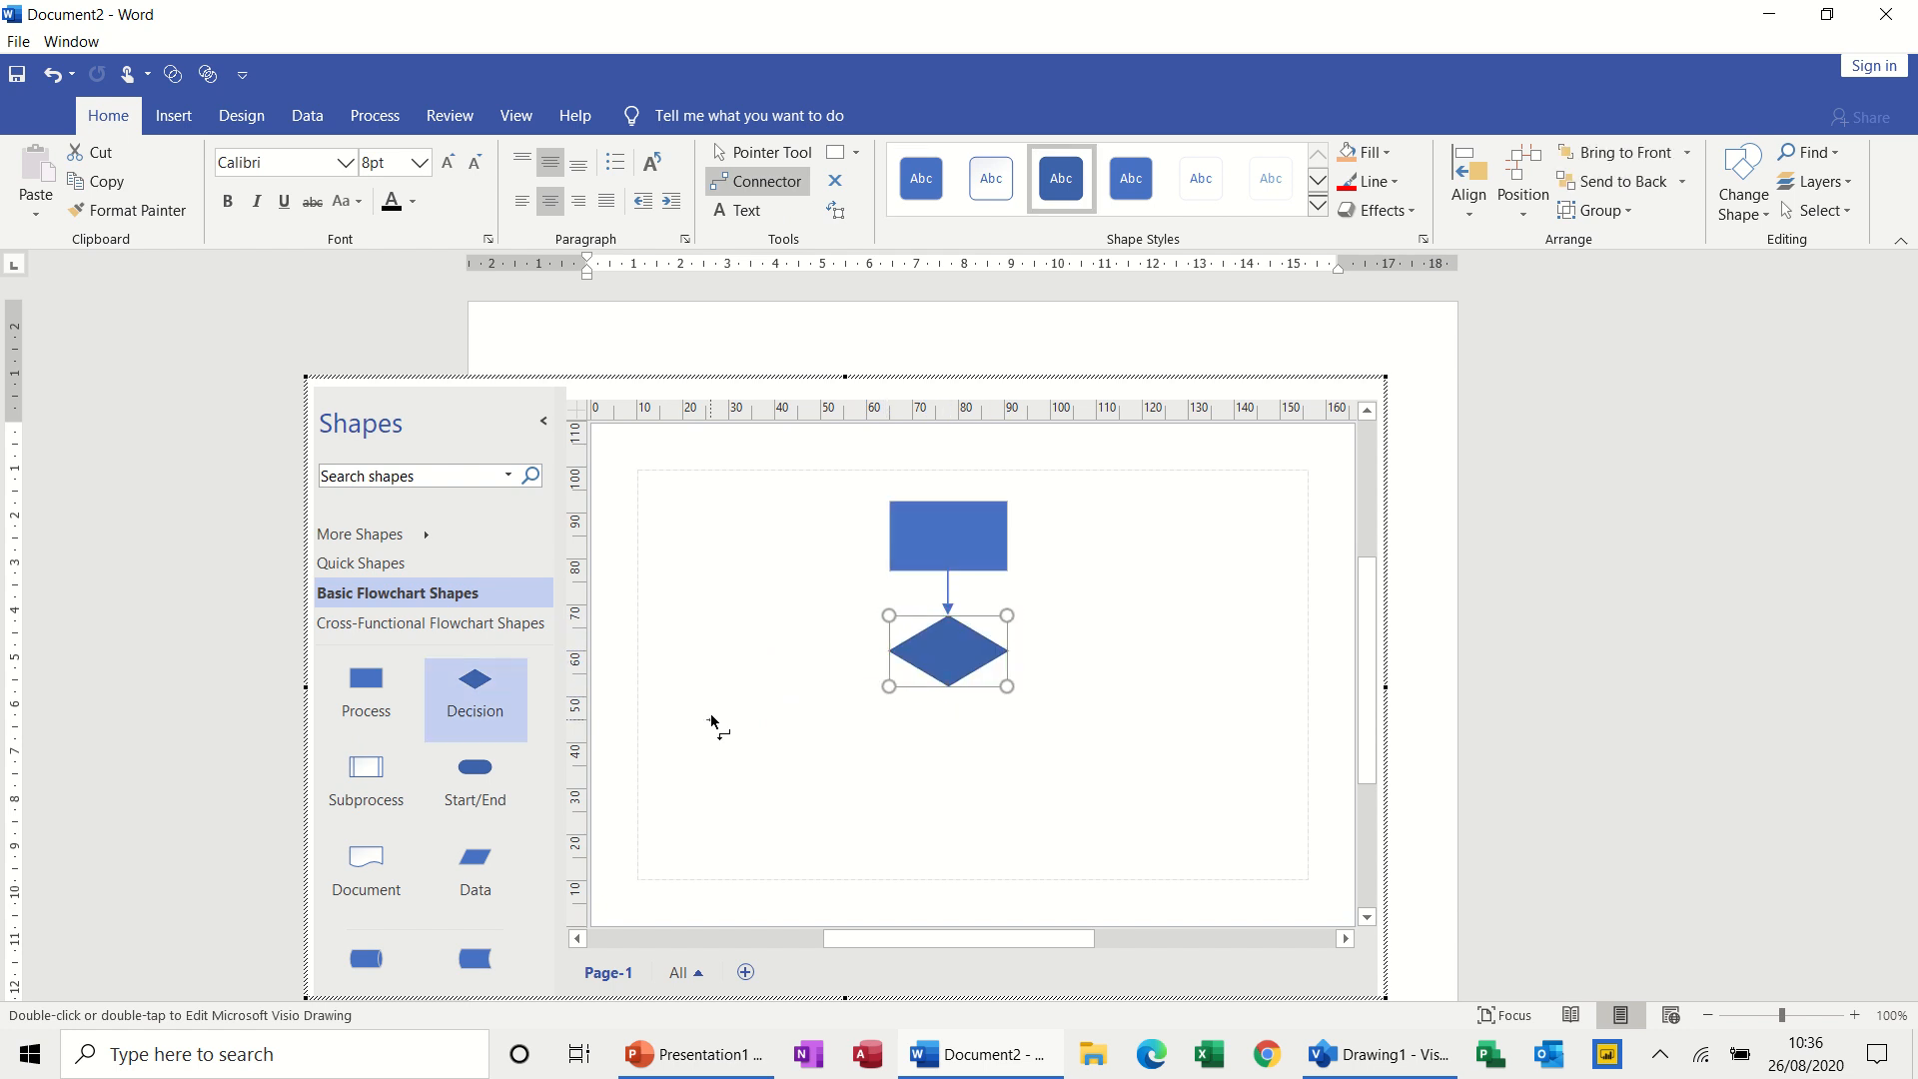
Add an automatically connected Process shape to the right of the decision and a connected Decision shape below that process
mouse_move(1032, 655)
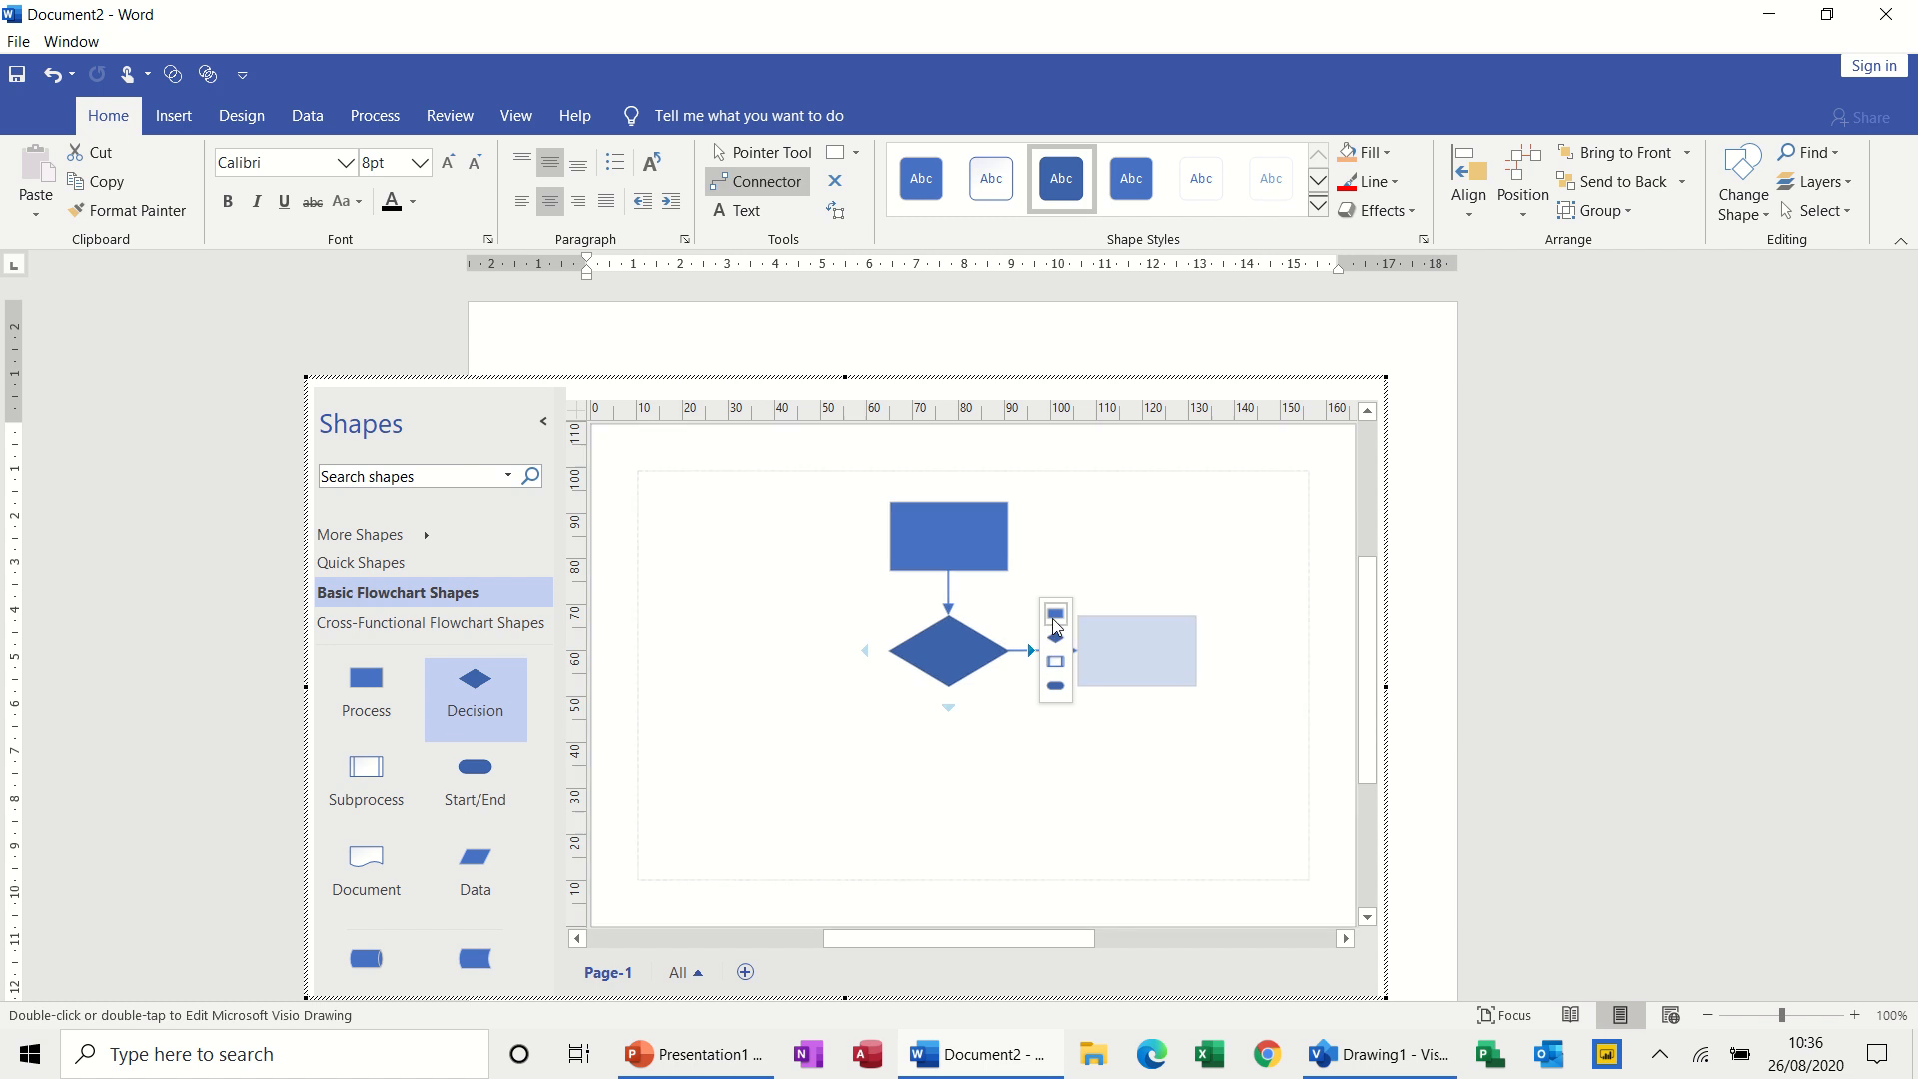
click(1054, 620)
mouse_move(1134, 712)
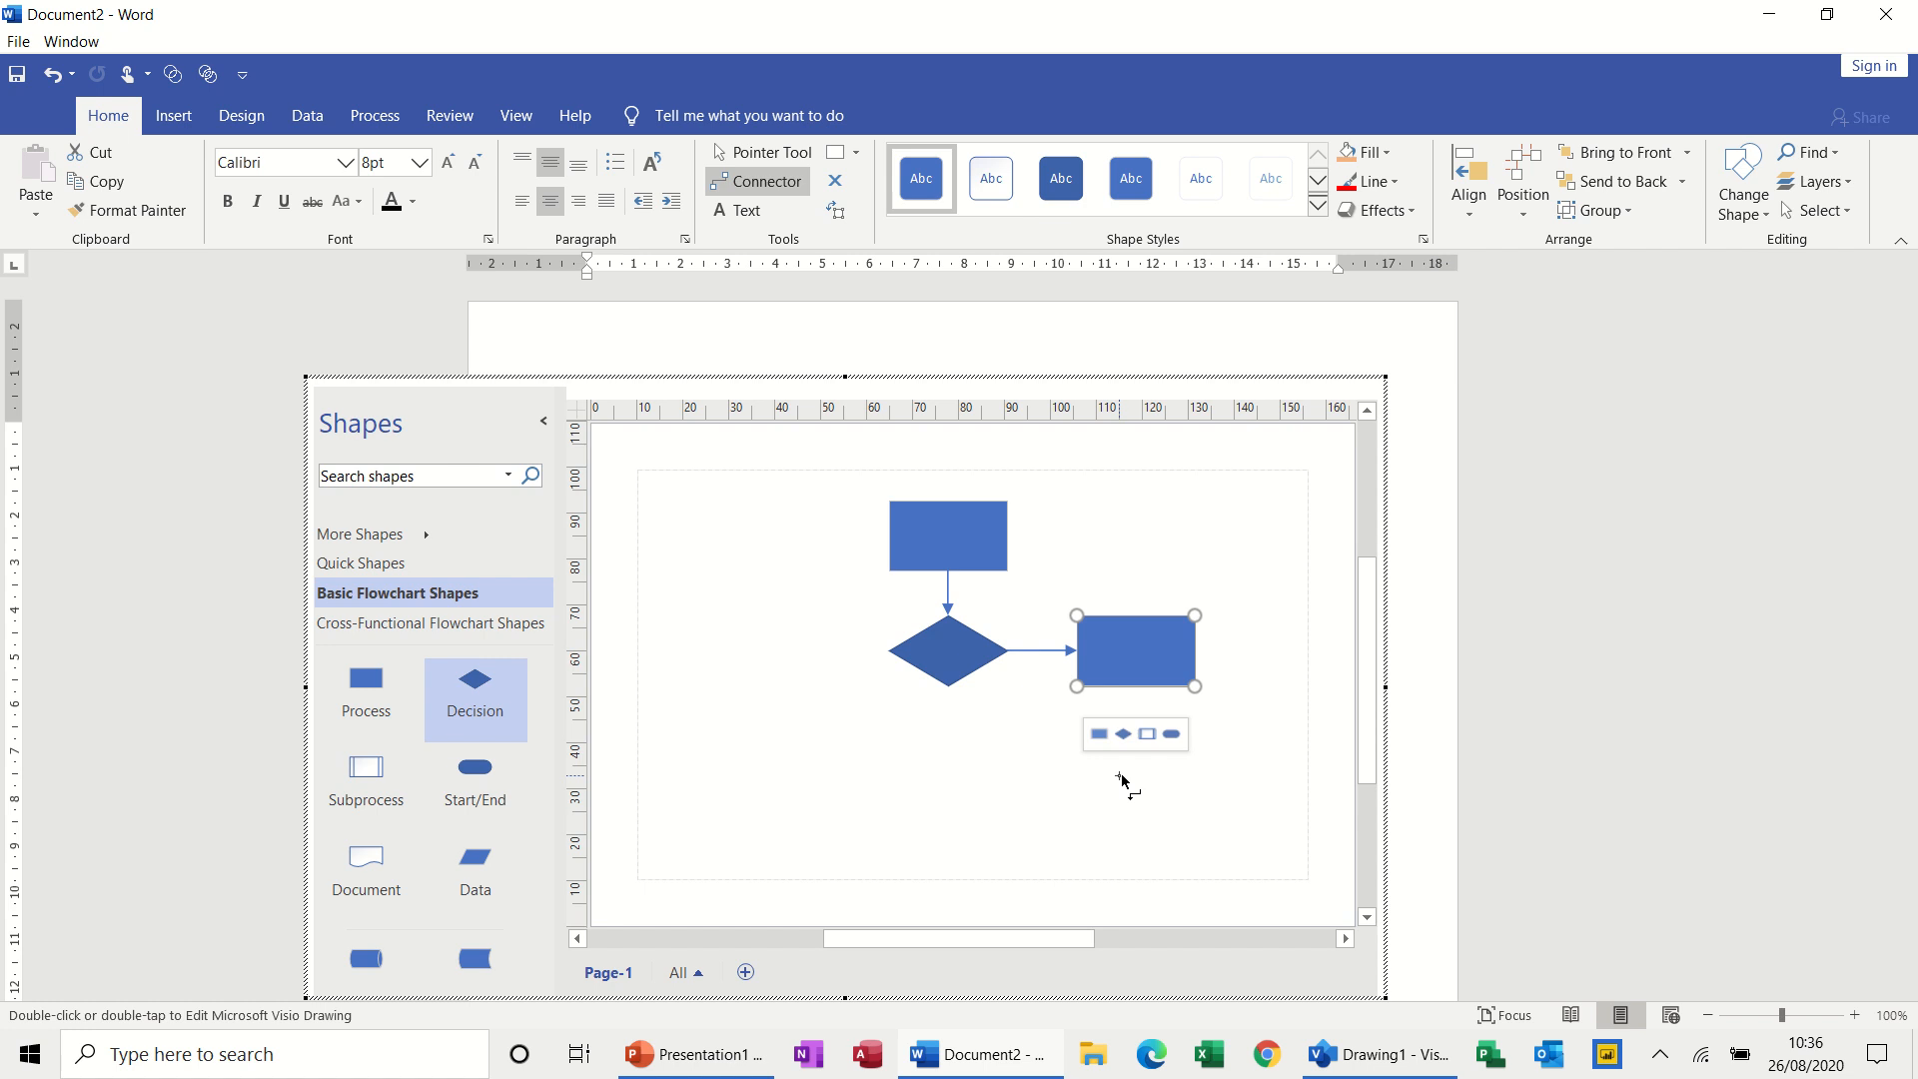
click(1123, 734)
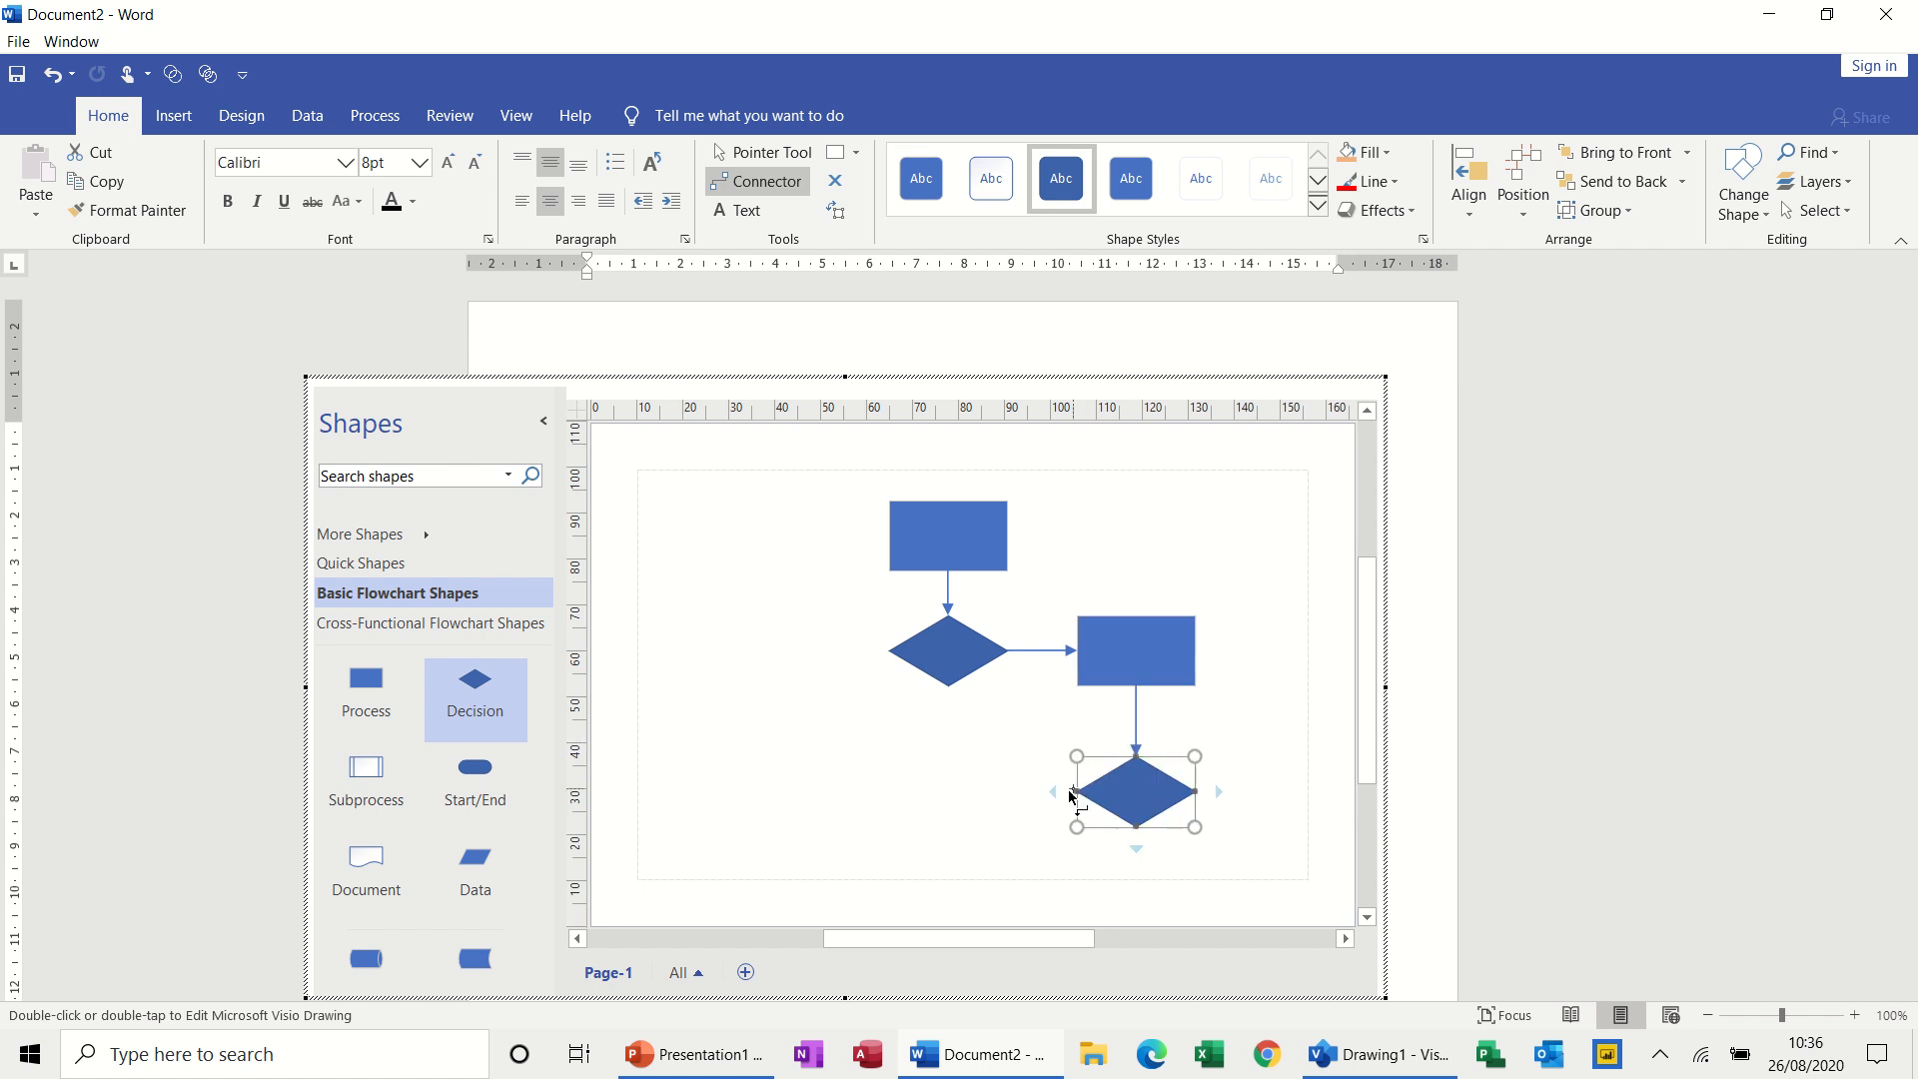